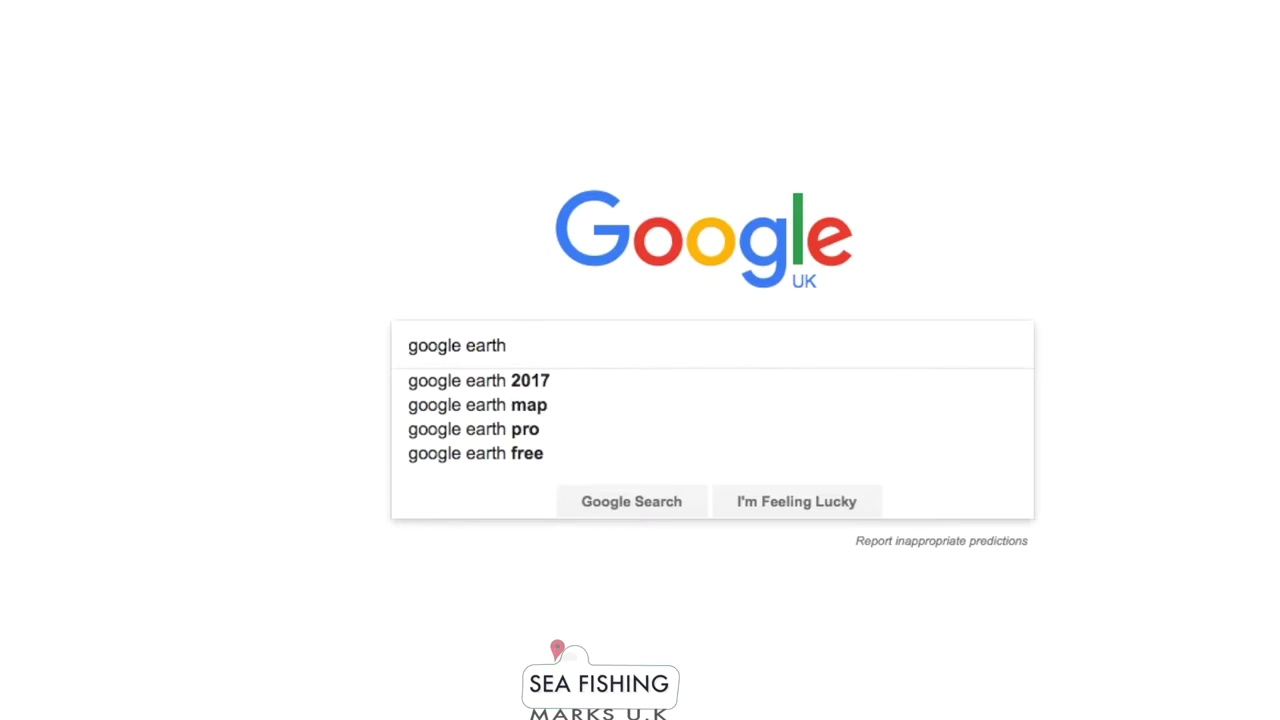
# - Search Google for "google earth pro" and open the download page for Earth Pro on desktop
pyautogui.write('pro')
pyautogui.press('Return')
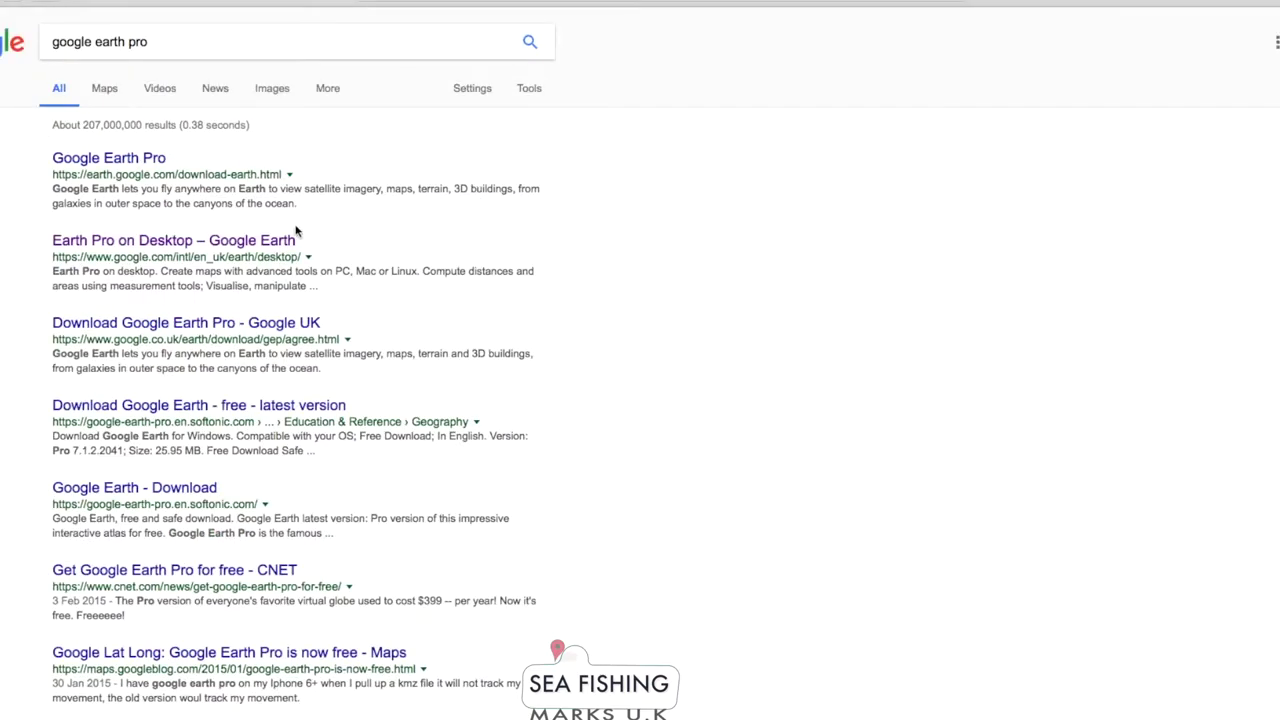
pyautogui.click(276, 242)
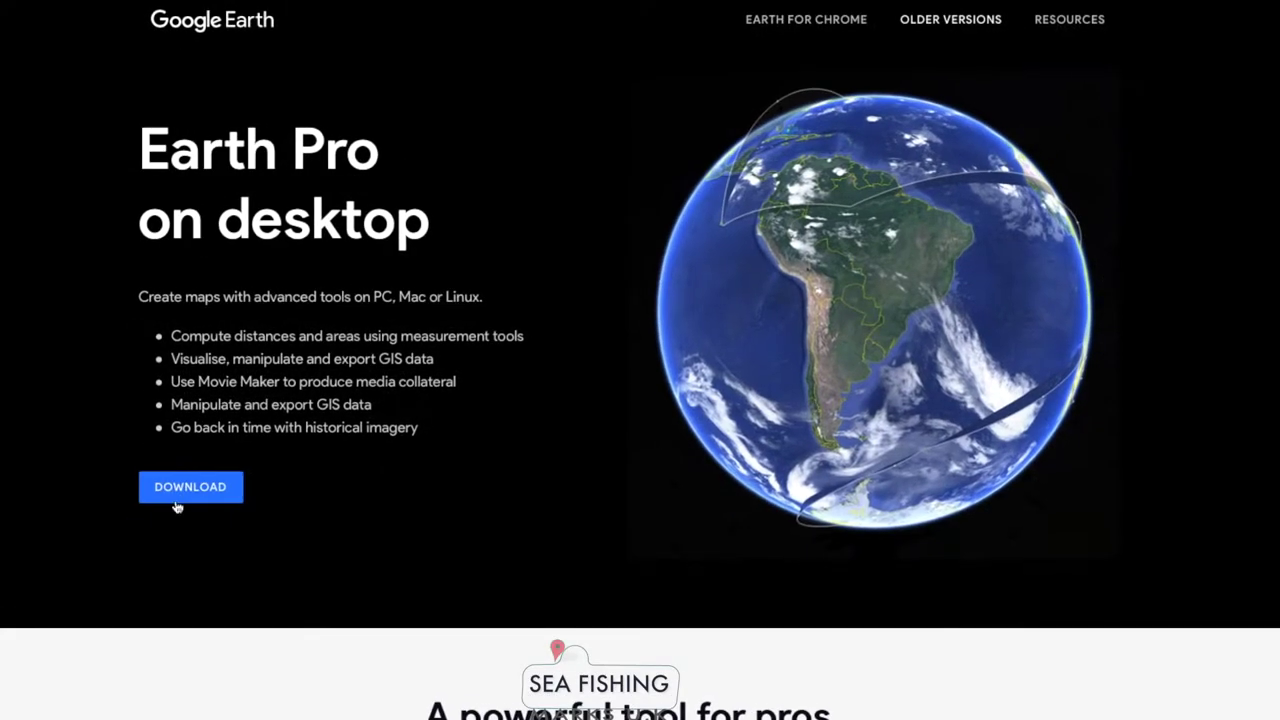
pyautogui.click(174, 504)
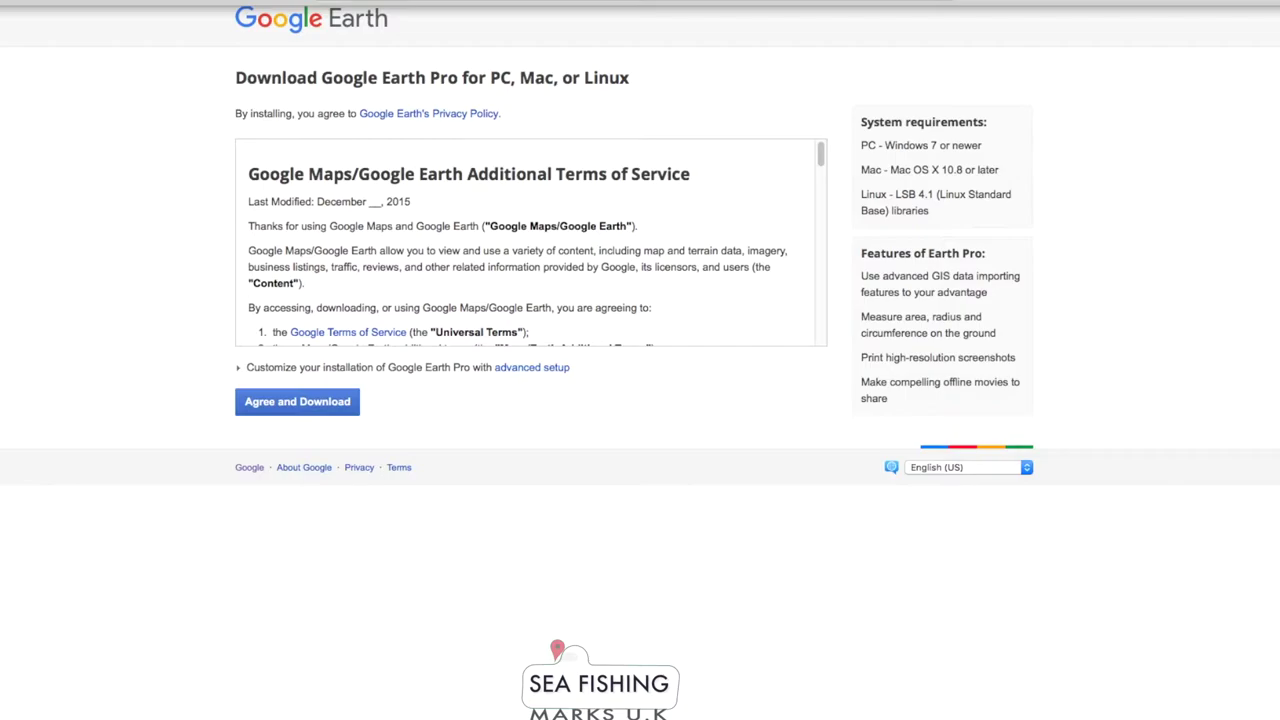
# - Leave the browser and launch the installed Google Earth Pro application
pyautogui.click(16, 28)
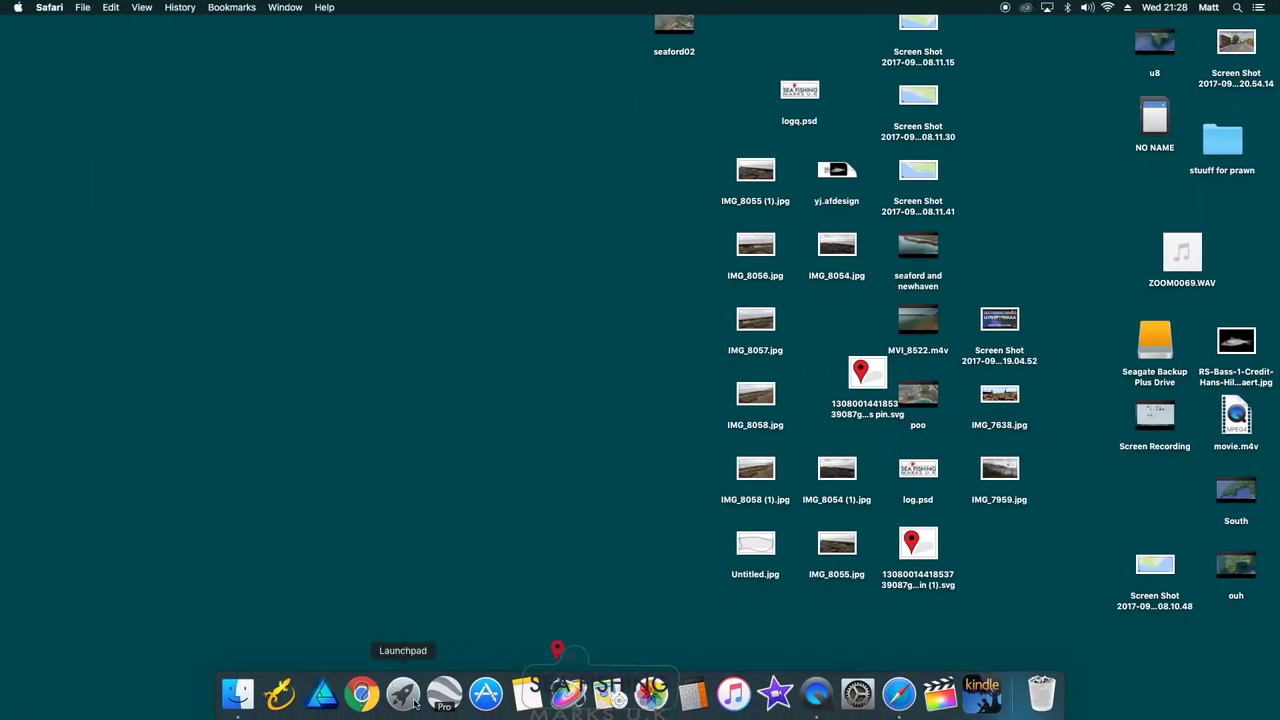
pyautogui.click(413, 703)
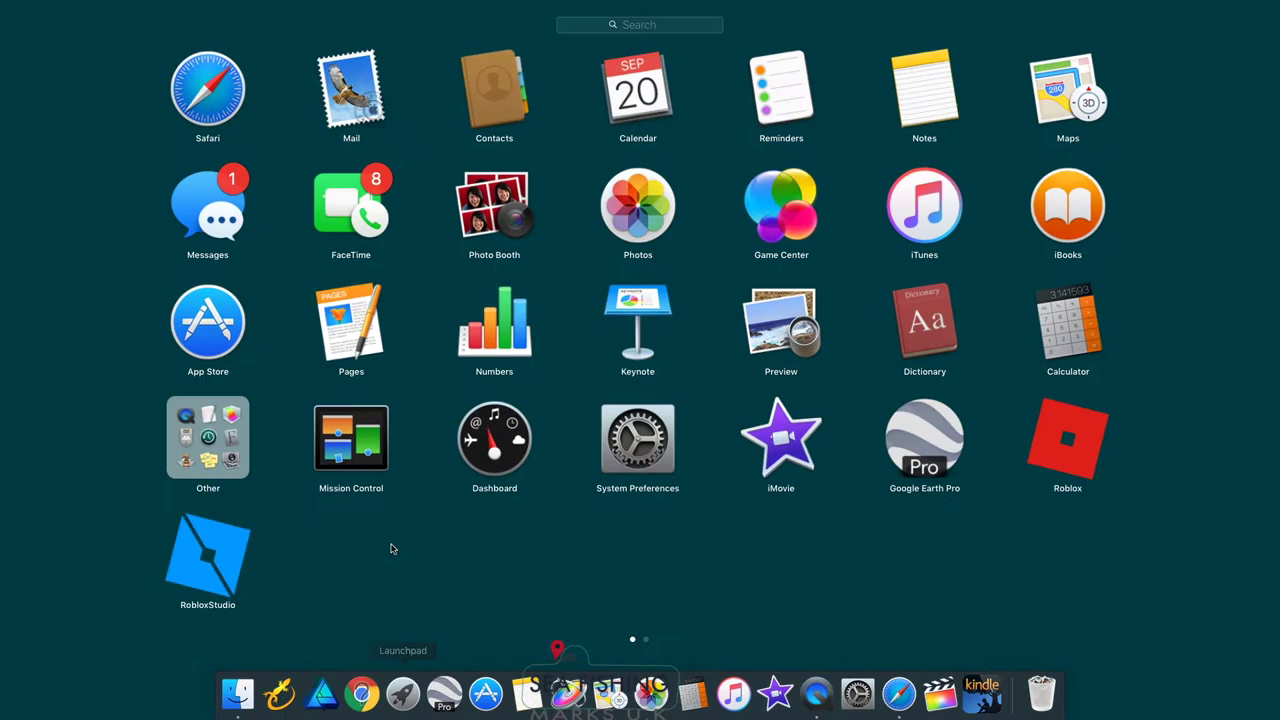
pyautogui.click(444, 703)
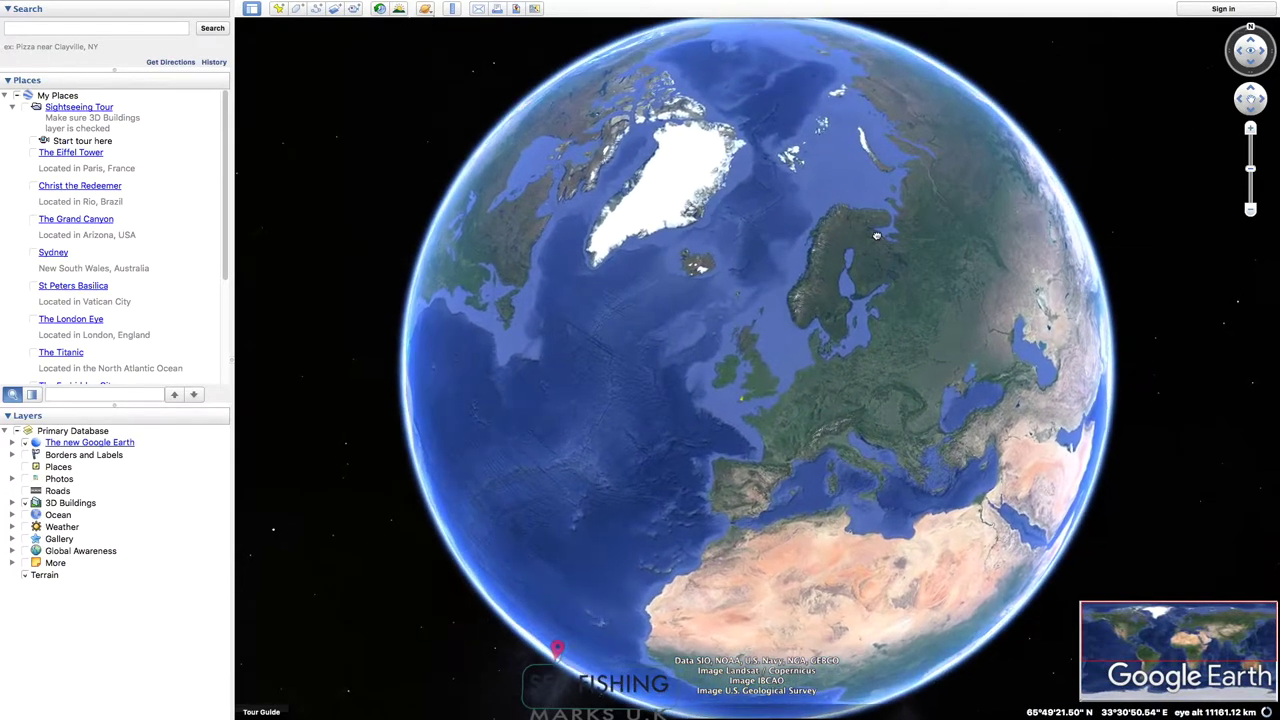
# - Search for "aberdaron" and fly to the village on the globe
pyautogui.moveTo(876, 236); pyautogui.dragTo(826, 308)
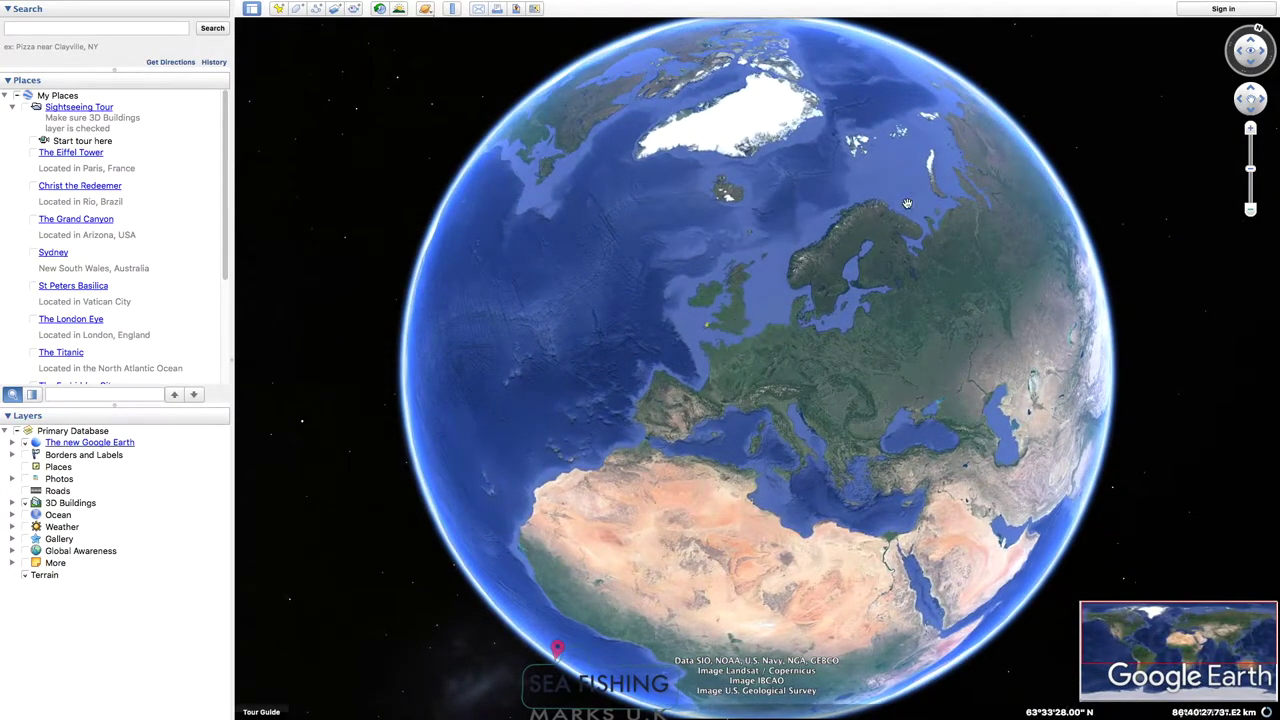
pyautogui.click(169, 28)
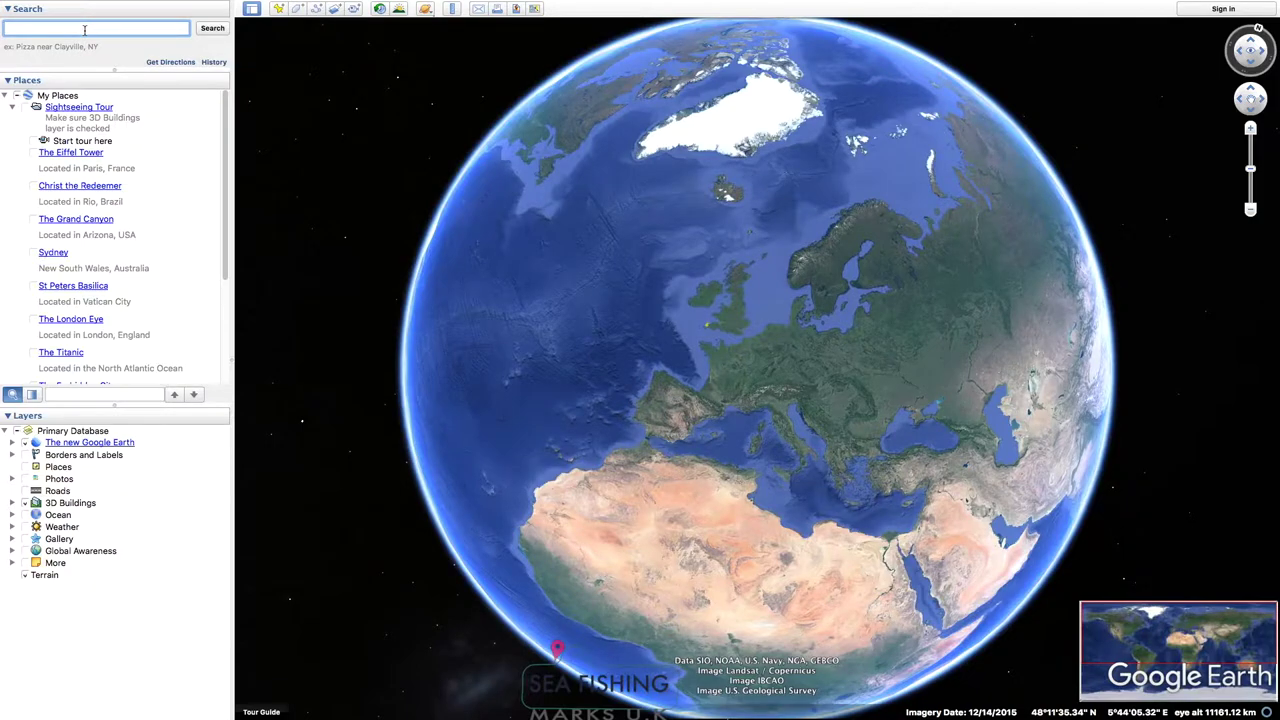
pyautogui.write('ab')
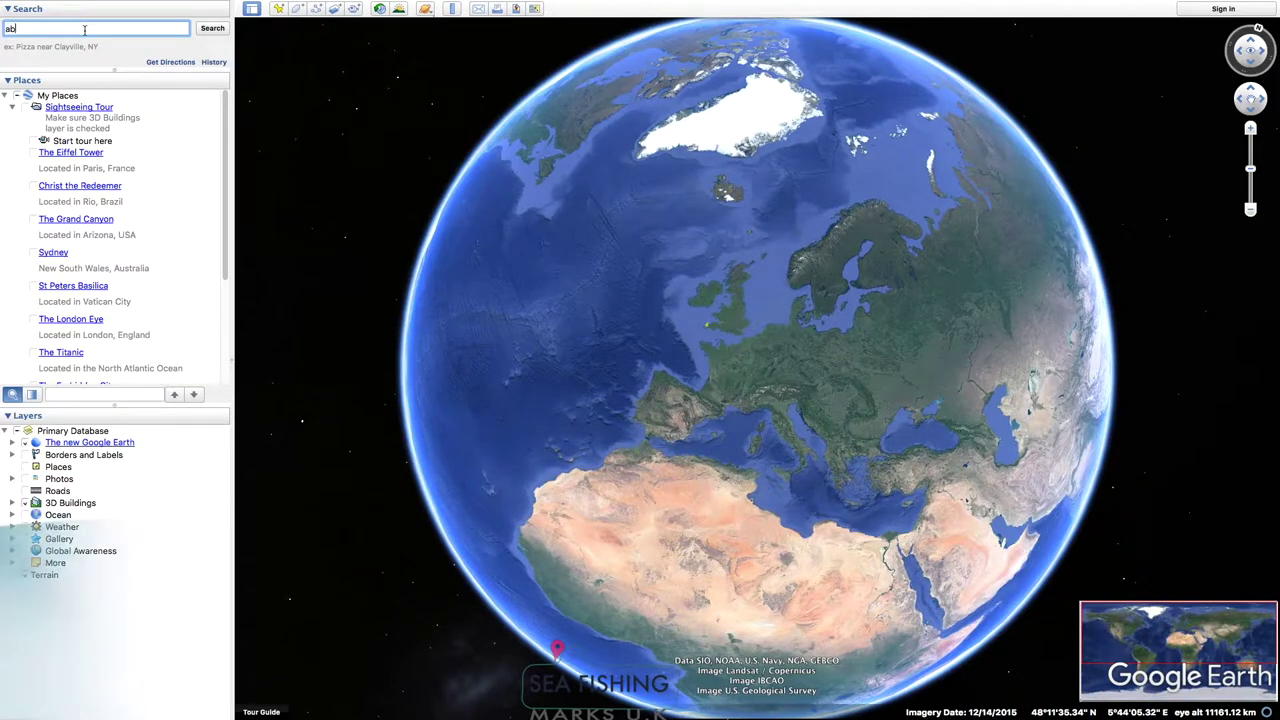
pyautogui.write('erdaron')
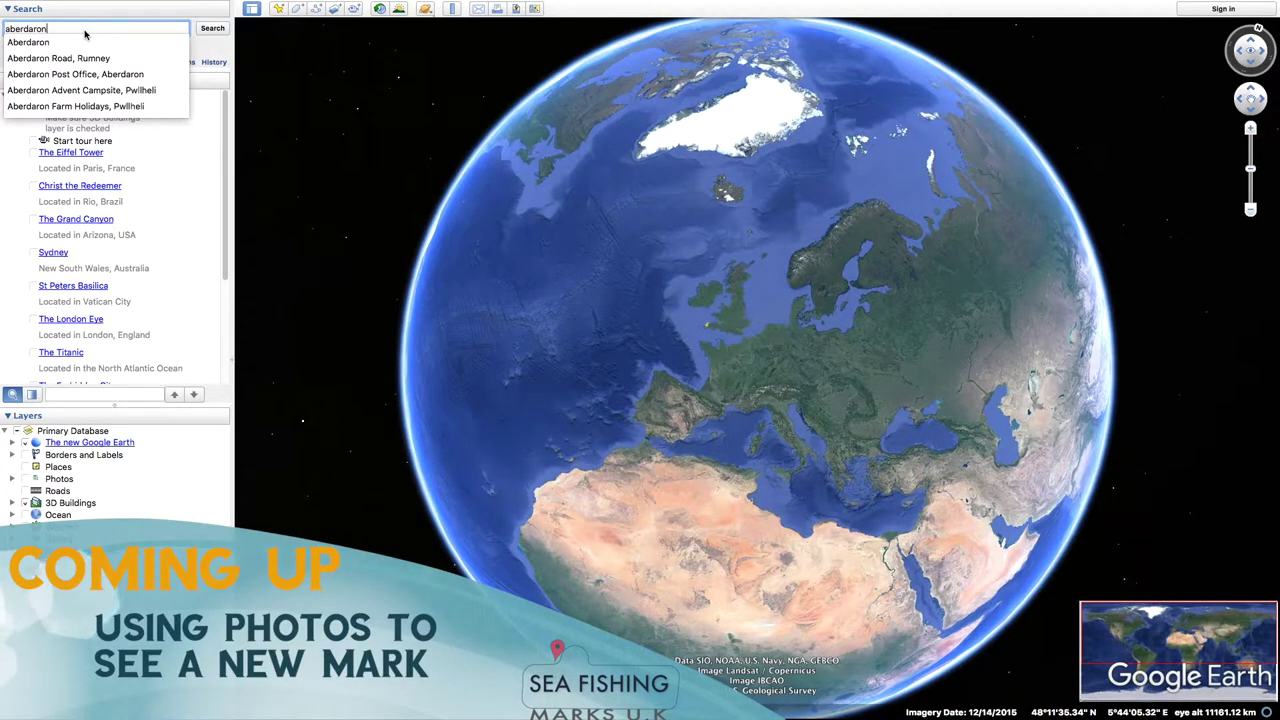
pyautogui.press('Return')
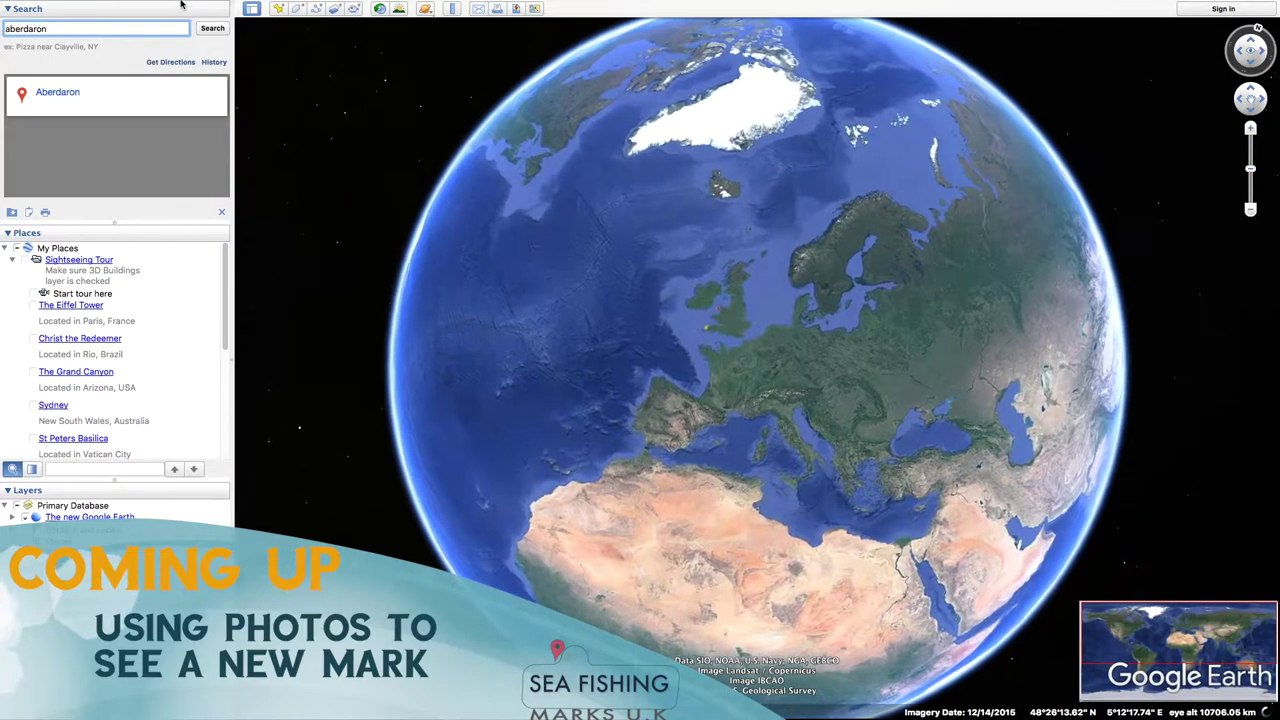
pyautogui.moveTo(181, 4)
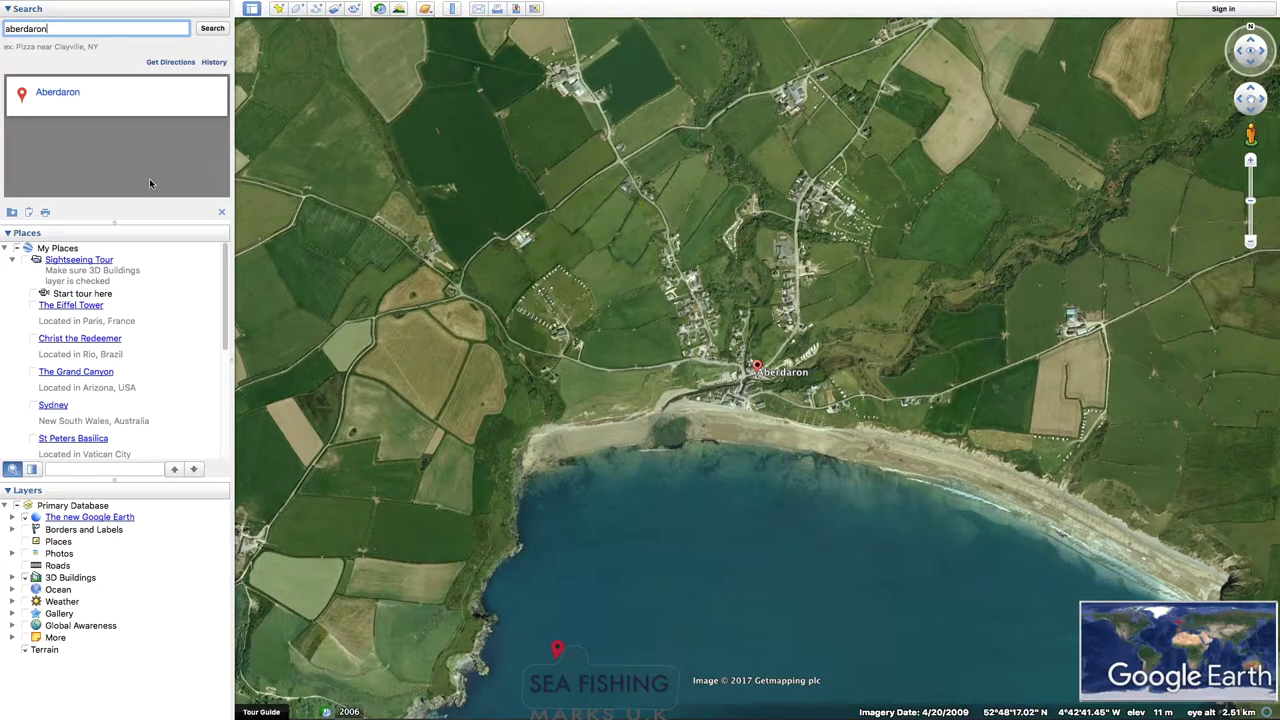
# - Enlarge the Layers list, turn off the 3D Buildings layer and turn on the Photos layer
pyautogui.moveTo(125, 223); pyautogui.dragTo(120, 165)
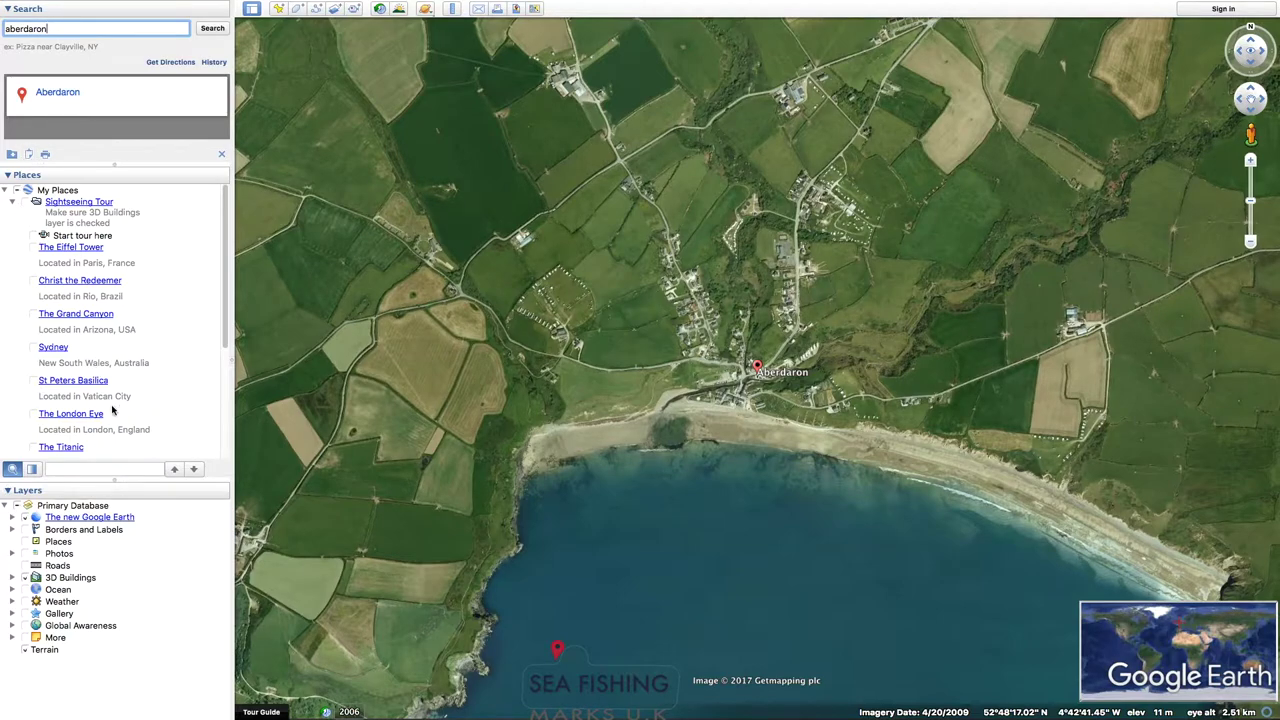
pyautogui.moveTo(127, 486); pyautogui.dragTo(82, 248)
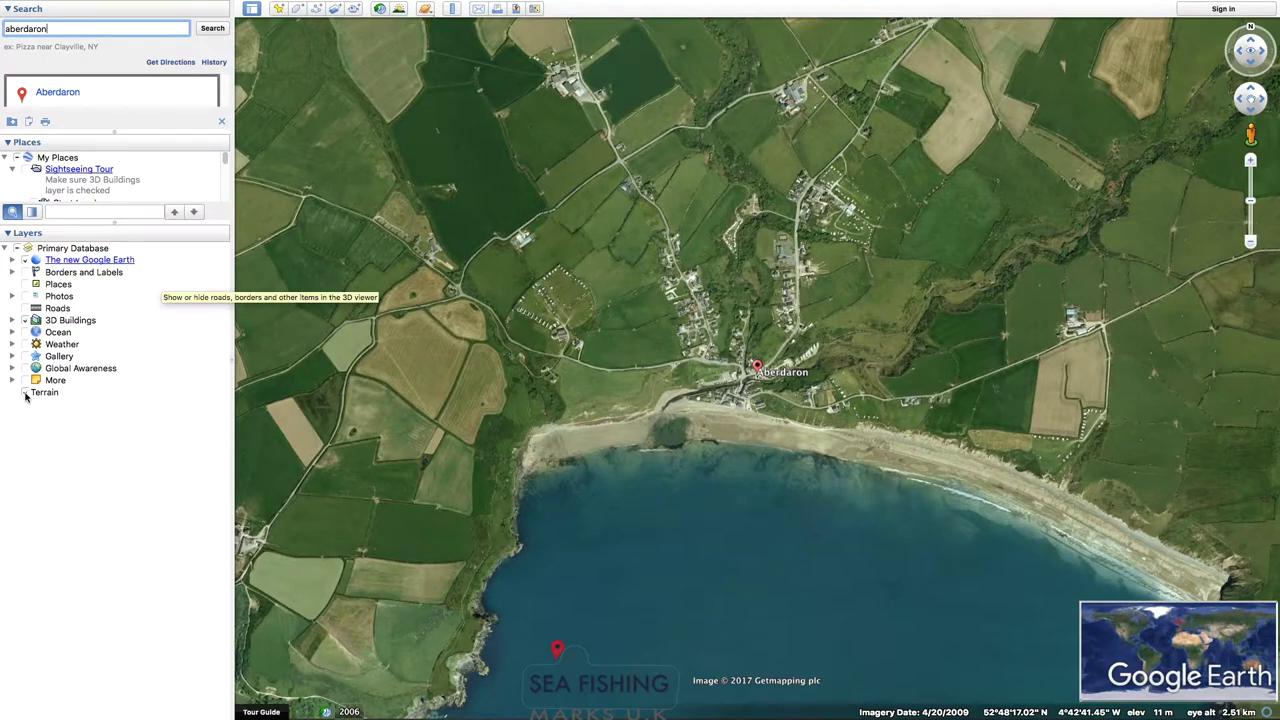
pyautogui.click(26, 321)
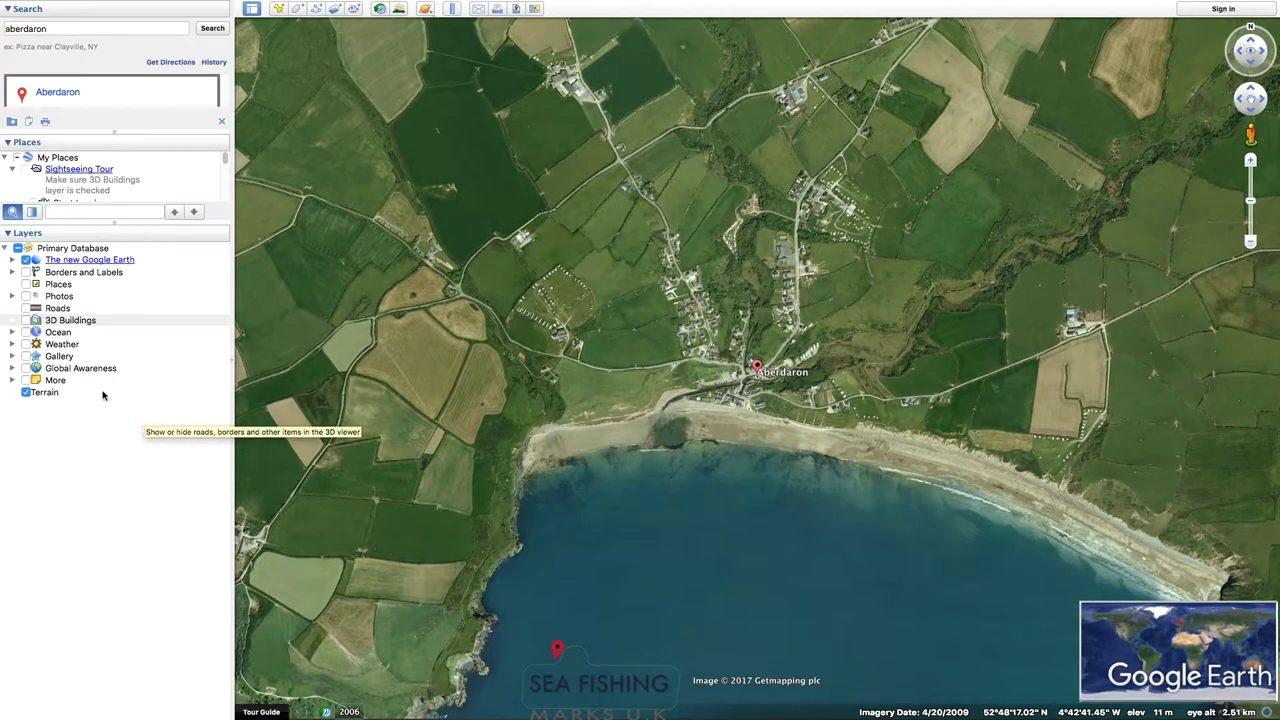
pyautogui.click(26, 296)
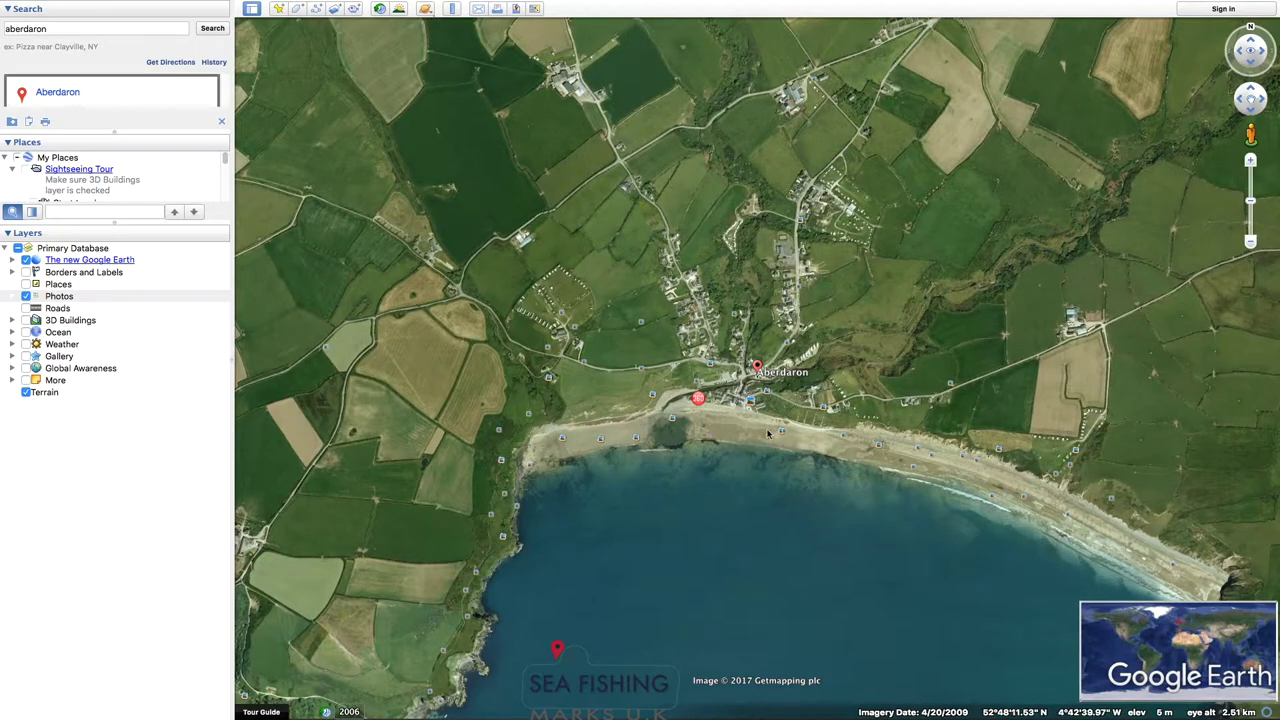
# - View the three Panoramio photos attached to the marker on Aberdaron beach, and close the photo window
pyautogui.click(673, 421)
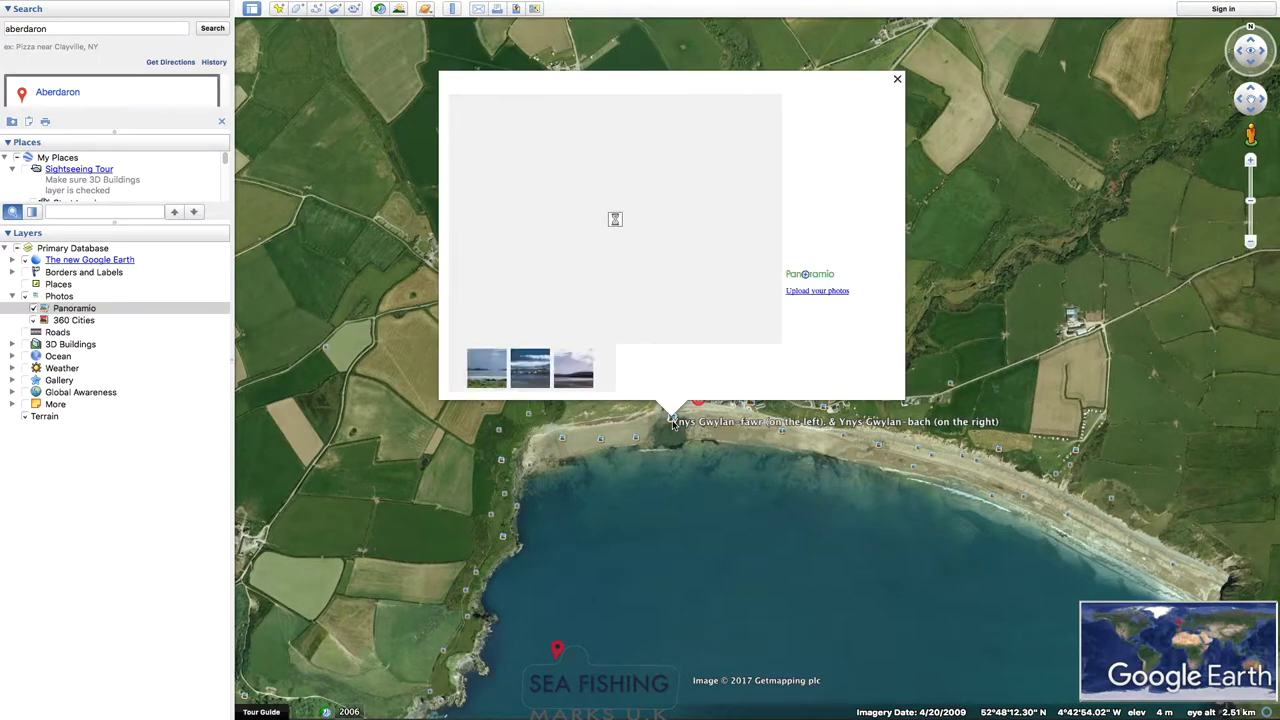
pyautogui.click(585, 377)
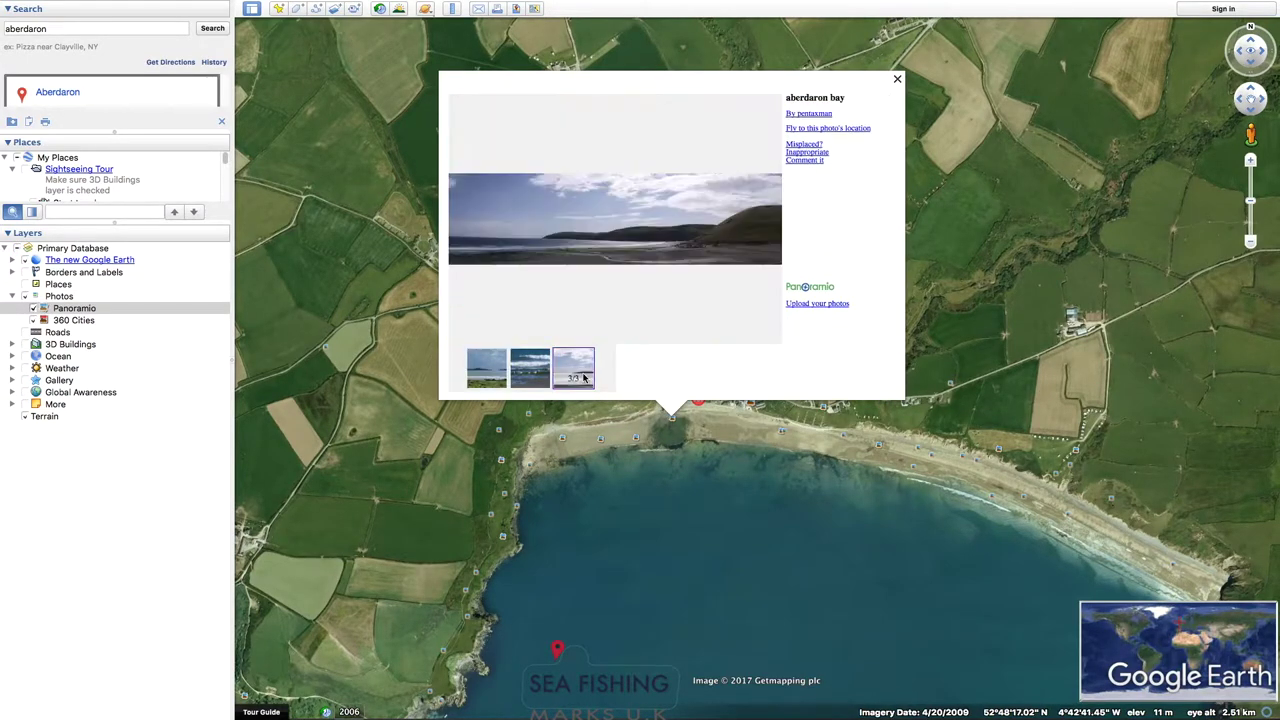
pyautogui.click(530, 368)
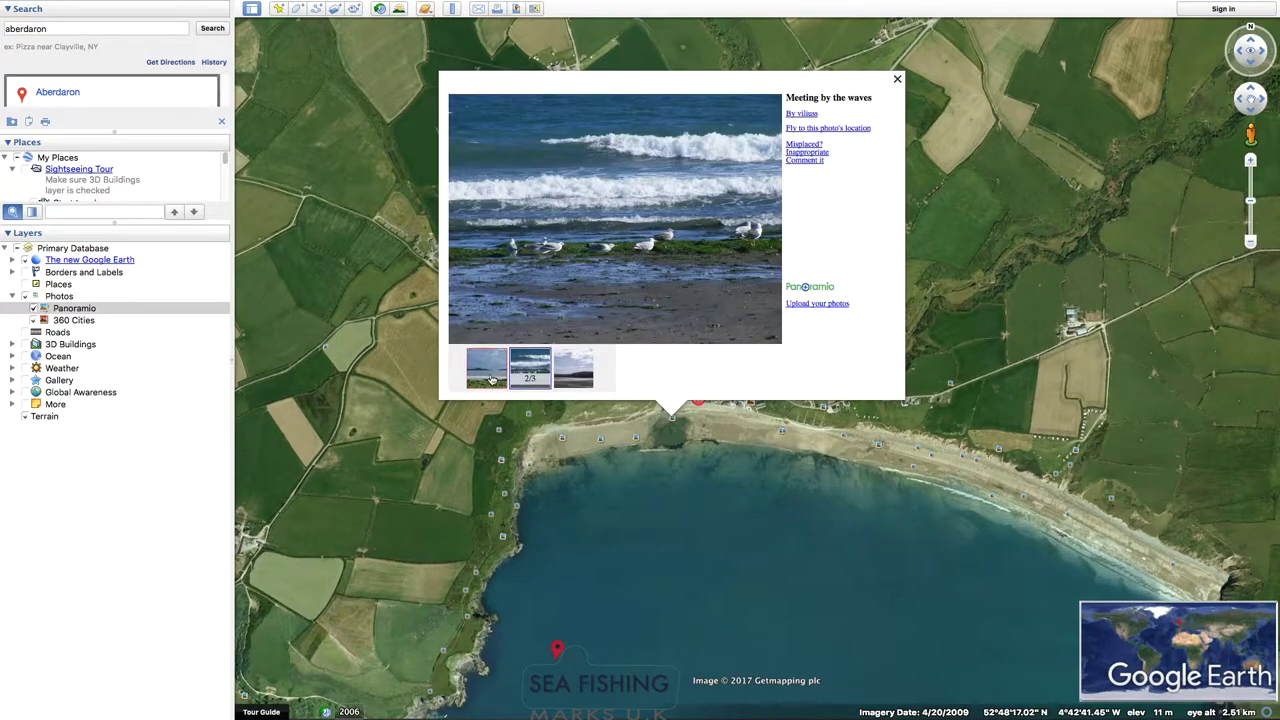
pyautogui.click(488, 372)
pyautogui.click(897, 81)
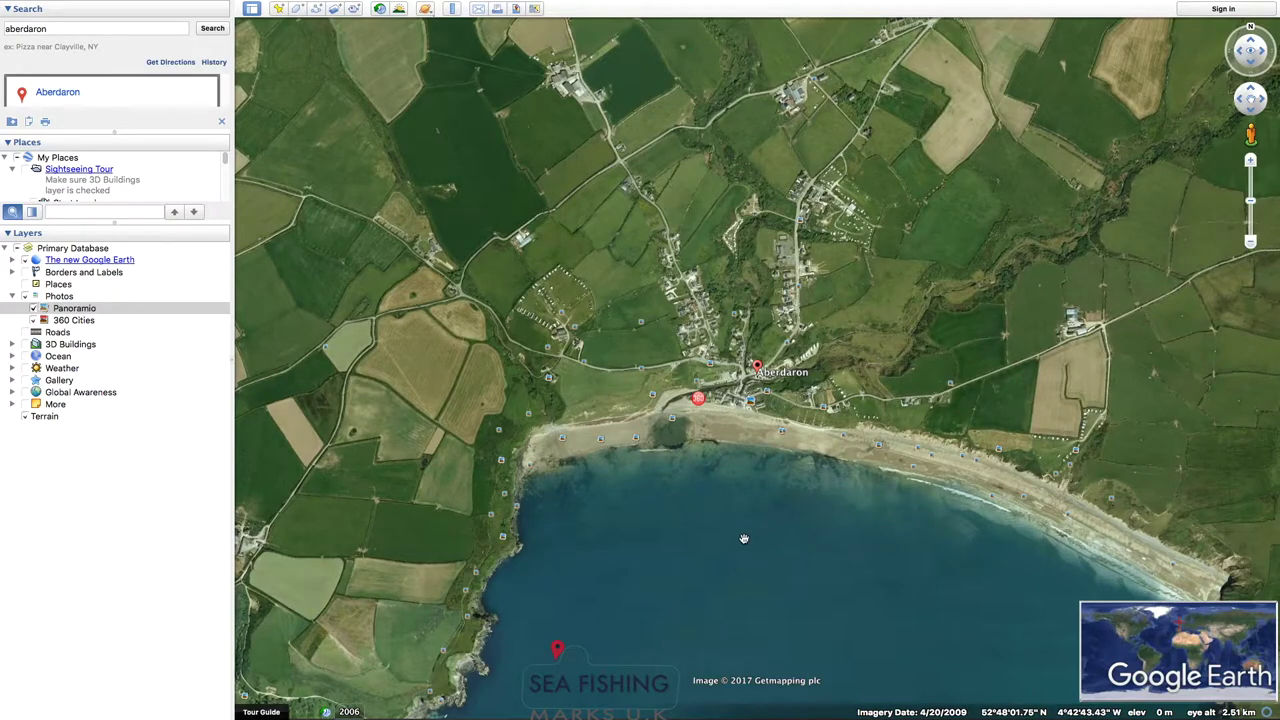
# - Hide the sidebar so the map of Aberdaron bay fills the window
pyautogui.moveTo(744, 540); pyautogui.dragTo(817, 322)
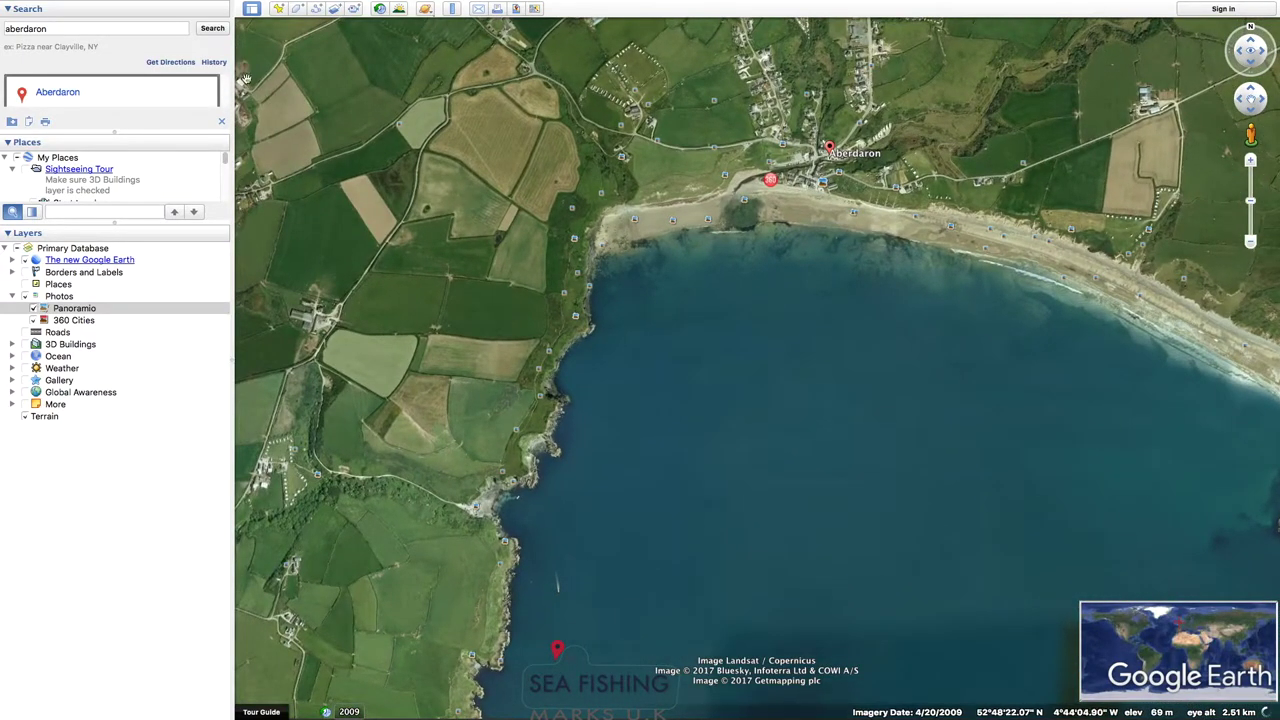
pyautogui.click(251, 10)
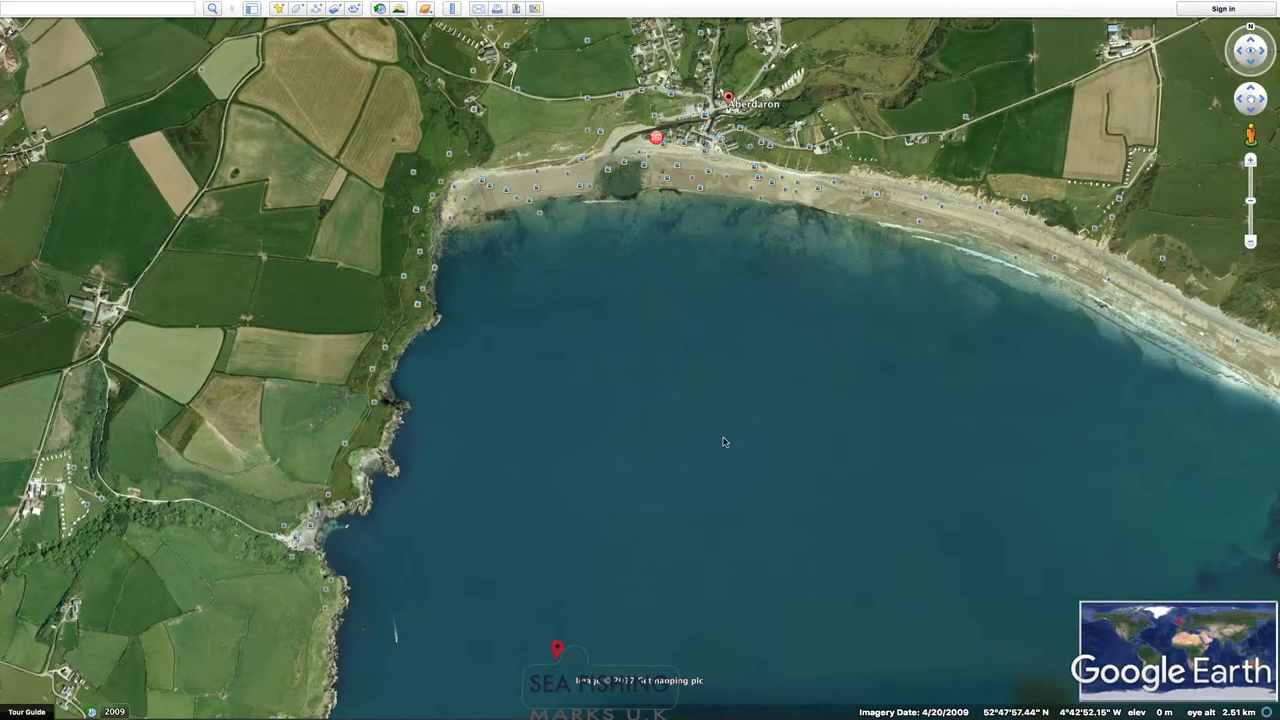
pyautogui.moveTo(634, 471); pyautogui.dragTo(665, 489)
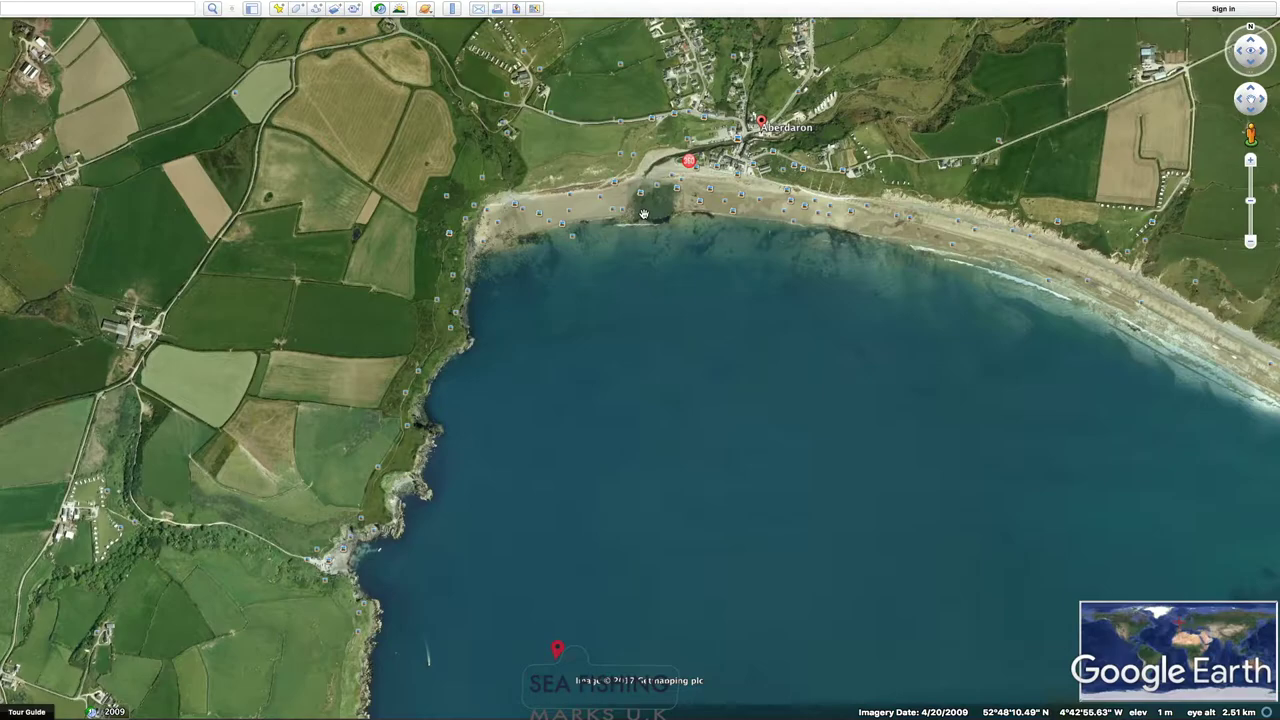
# - Examine the 360-degree photo marked beside Aberdaron beach, and exit the photo
pyautogui.scroll(3, 643, 215)
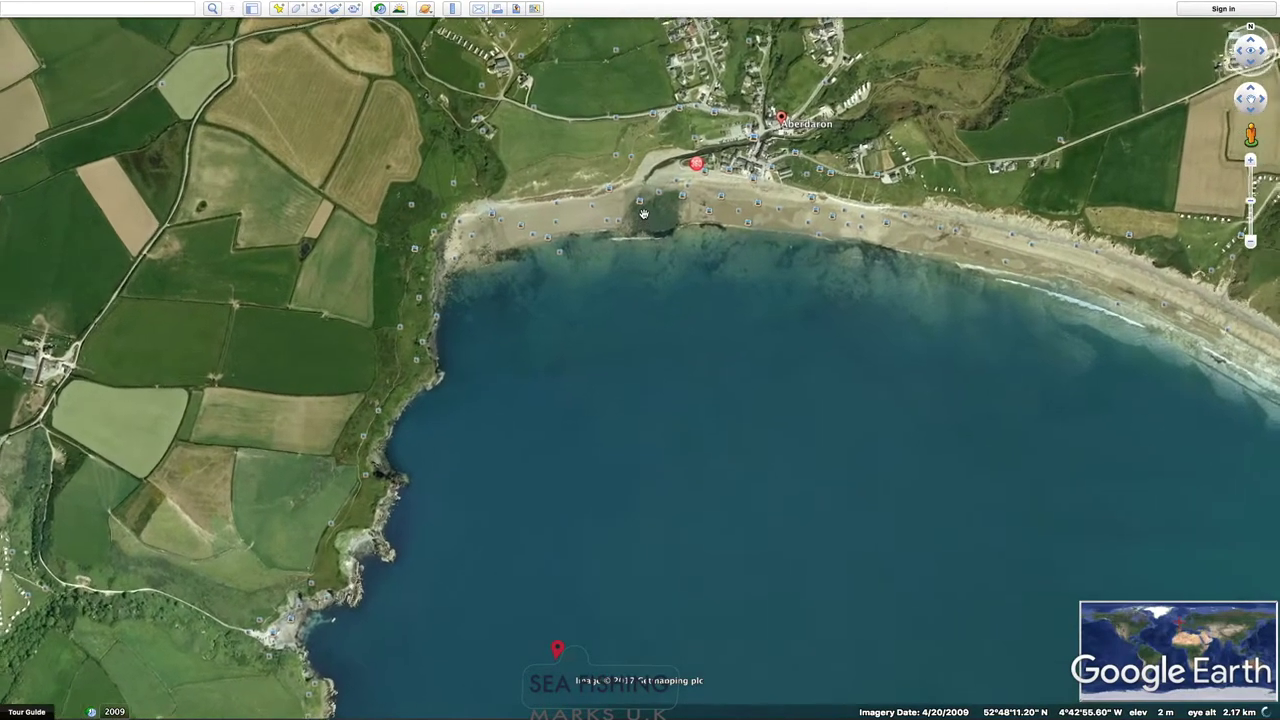
pyautogui.scroll(3, 643, 215)
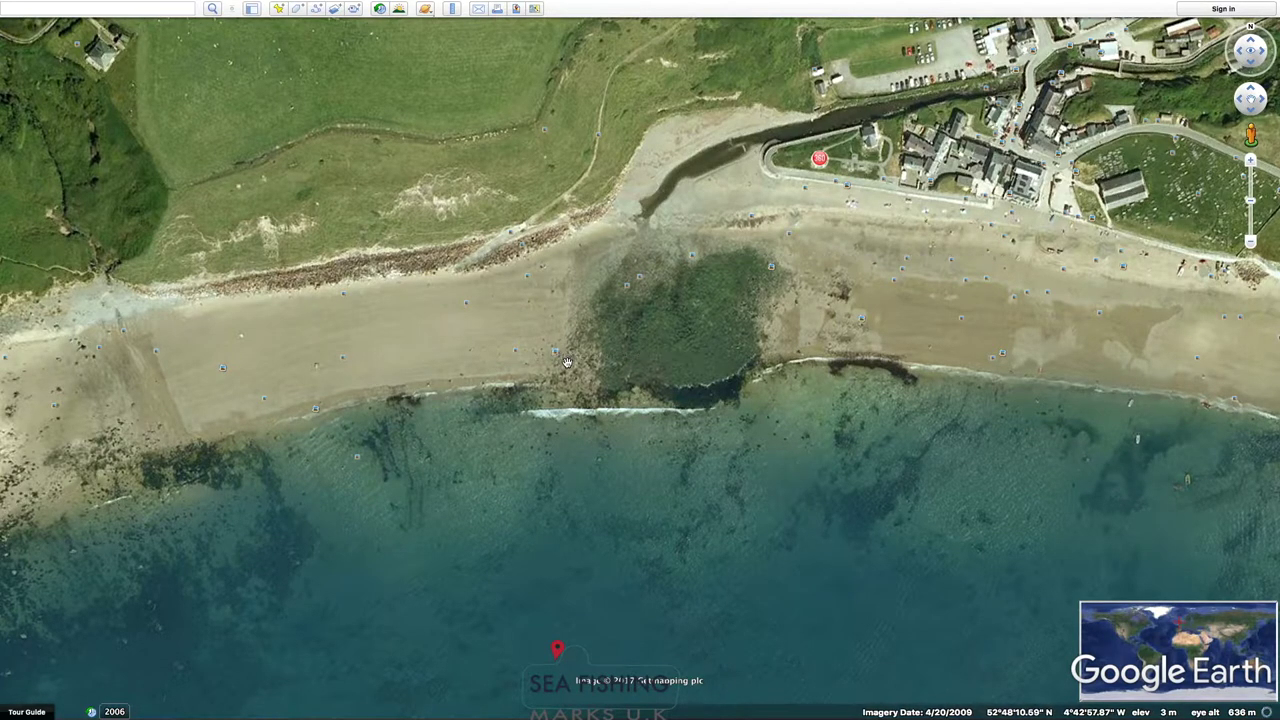
pyautogui.doubleClick(818, 161)
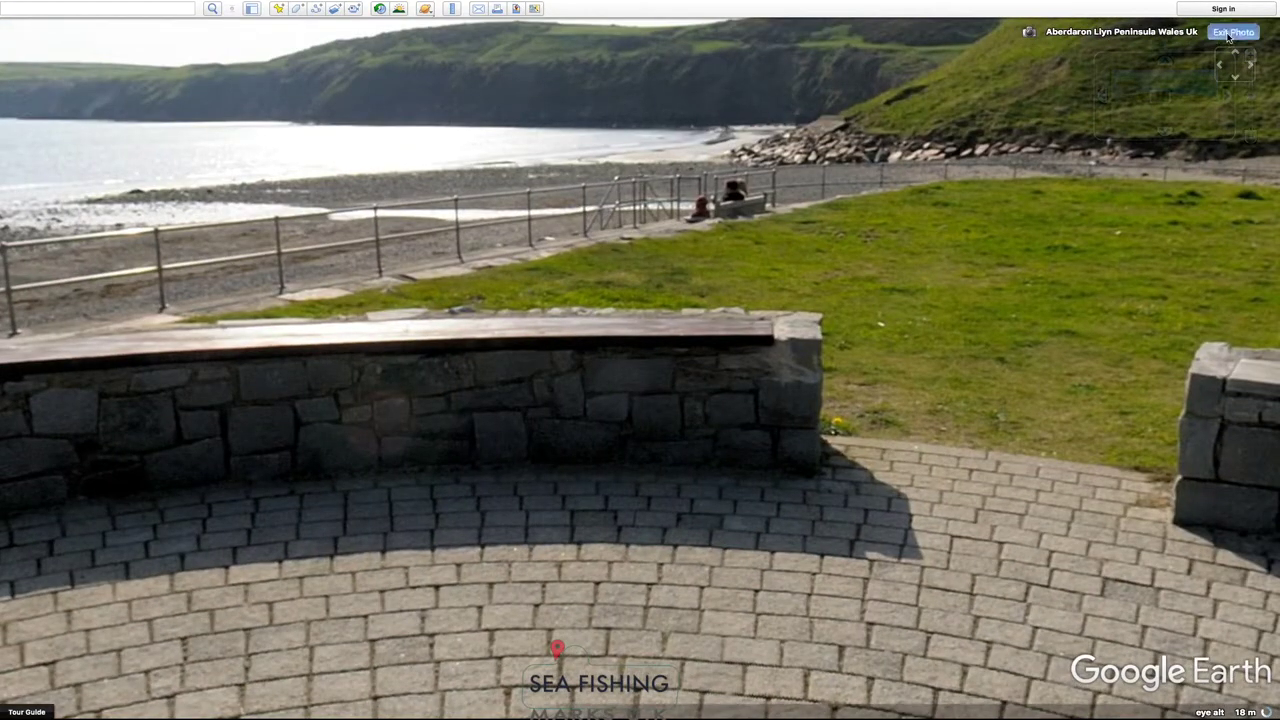
pyautogui.click(1229, 34)
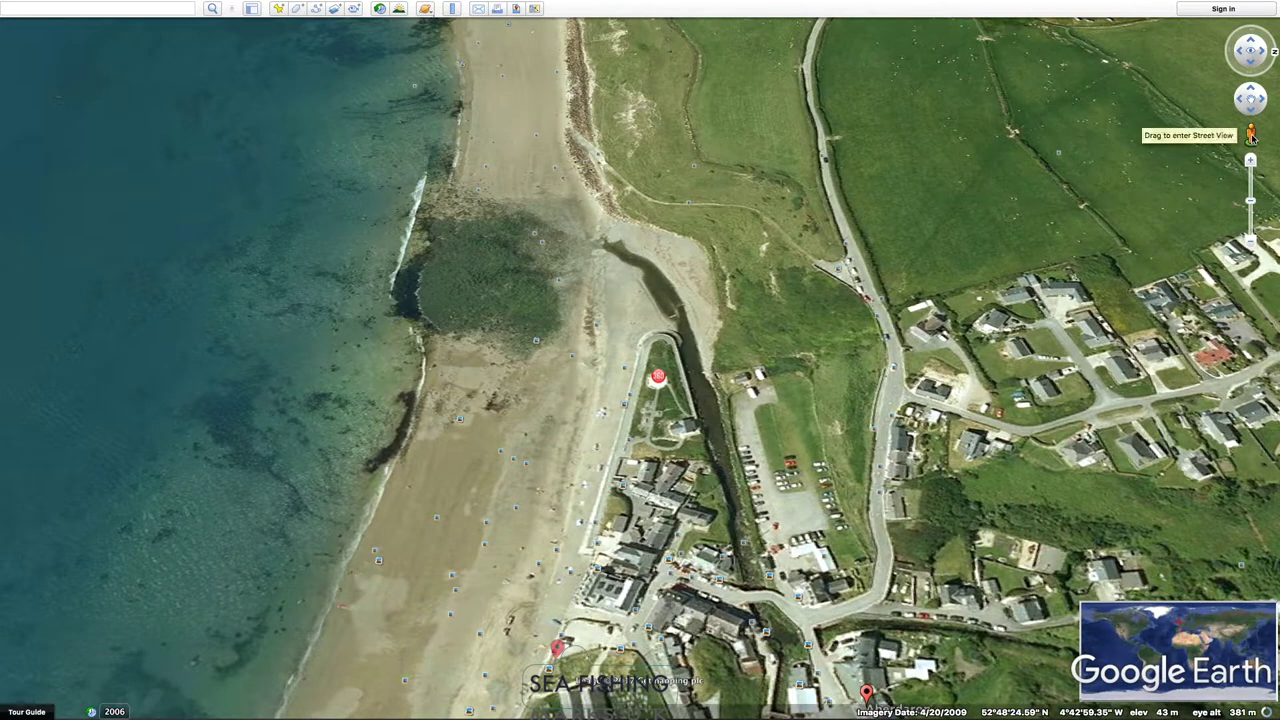
# - Enter Street View at the road bridge near Aberdaron's car park, look around the surroundings and exit Street View
pyautogui.moveTo(1250, 137); pyautogui.dragTo(1247, 137)
pyautogui.moveTo(1158, 244); pyautogui.dragTo(946, 548)
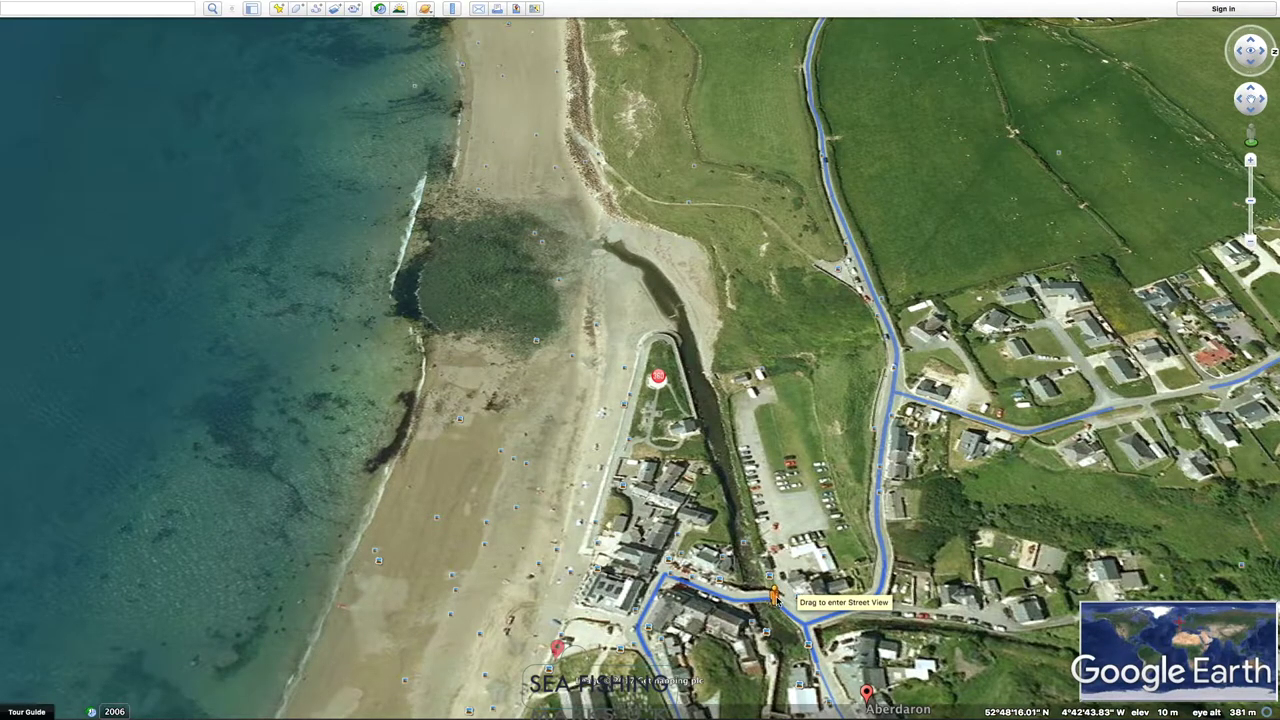
pyautogui.moveTo(779, 598); pyautogui.dragTo(780, 598)
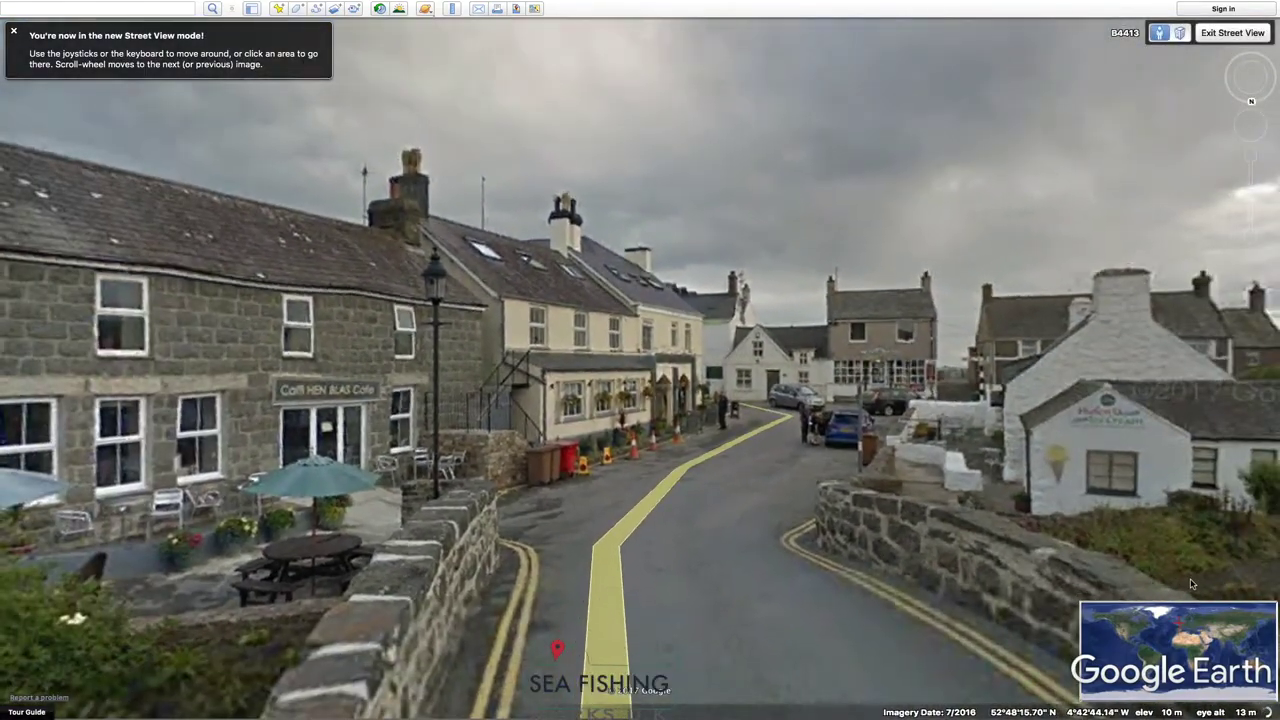
pyautogui.moveTo(1191, 584); pyautogui.dragTo(831, 350)
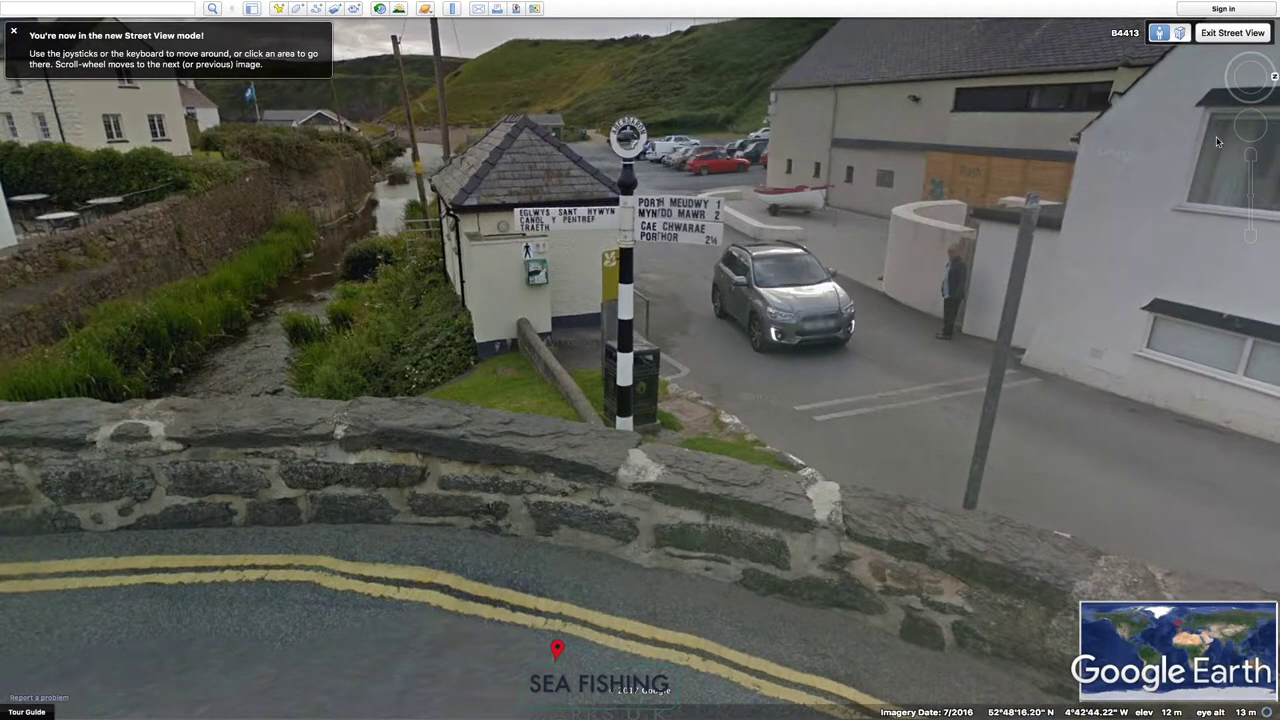
pyautogui.click(1238, 33)
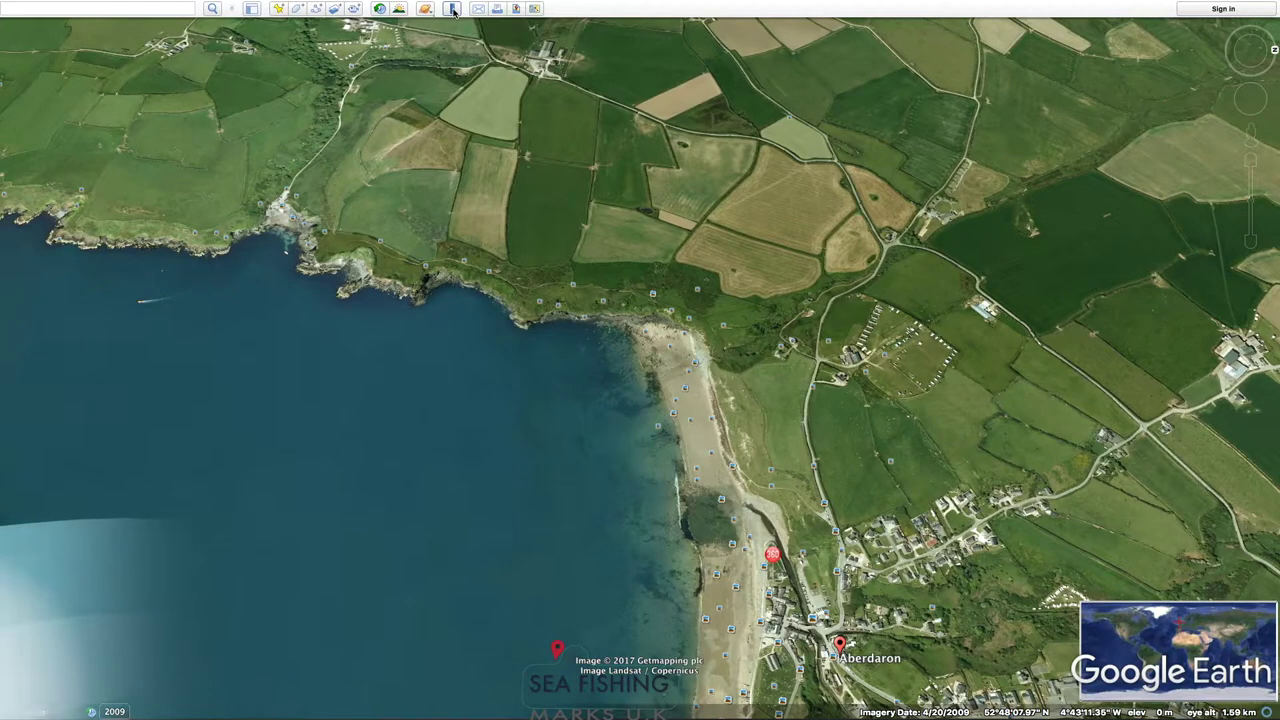
# - Measure the walking route with a ruler path from Aberdaron's car park, behind the beach and onto the cliff-top footpath
pyautogui.click(452, 8)
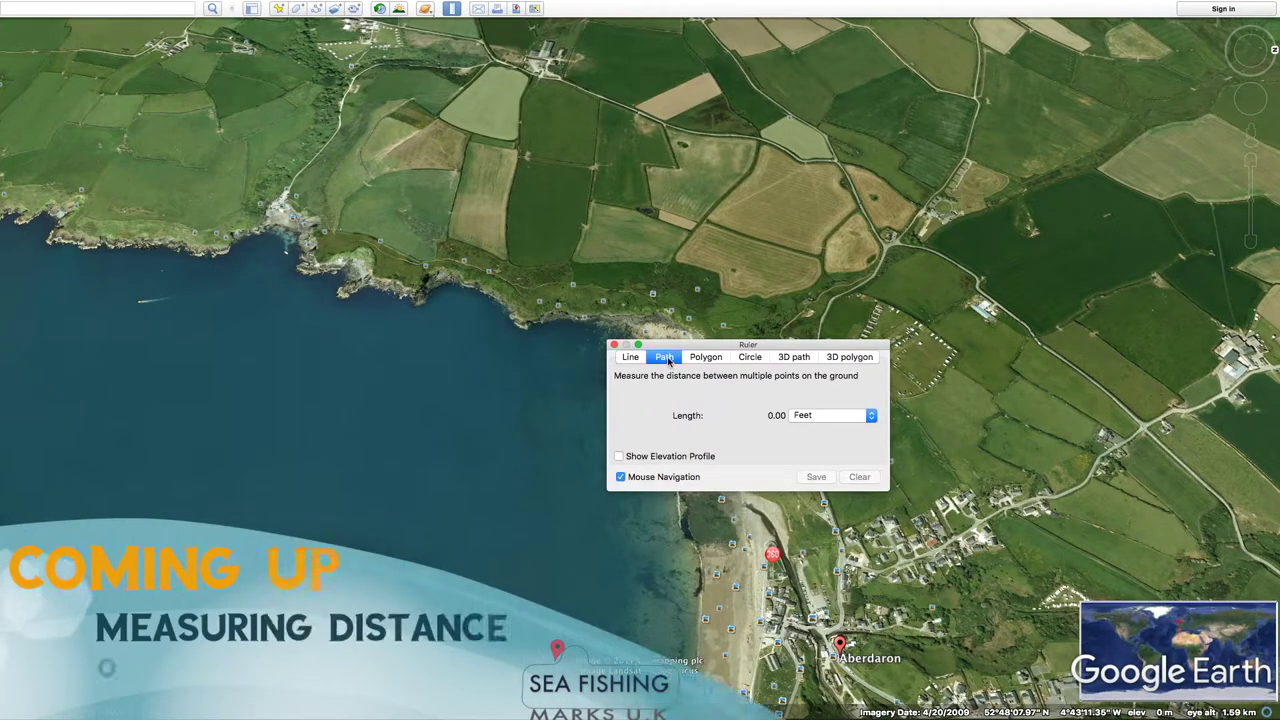
pyautogui.moveTo(710, 349); pyautogui.dragTo(424, 355)
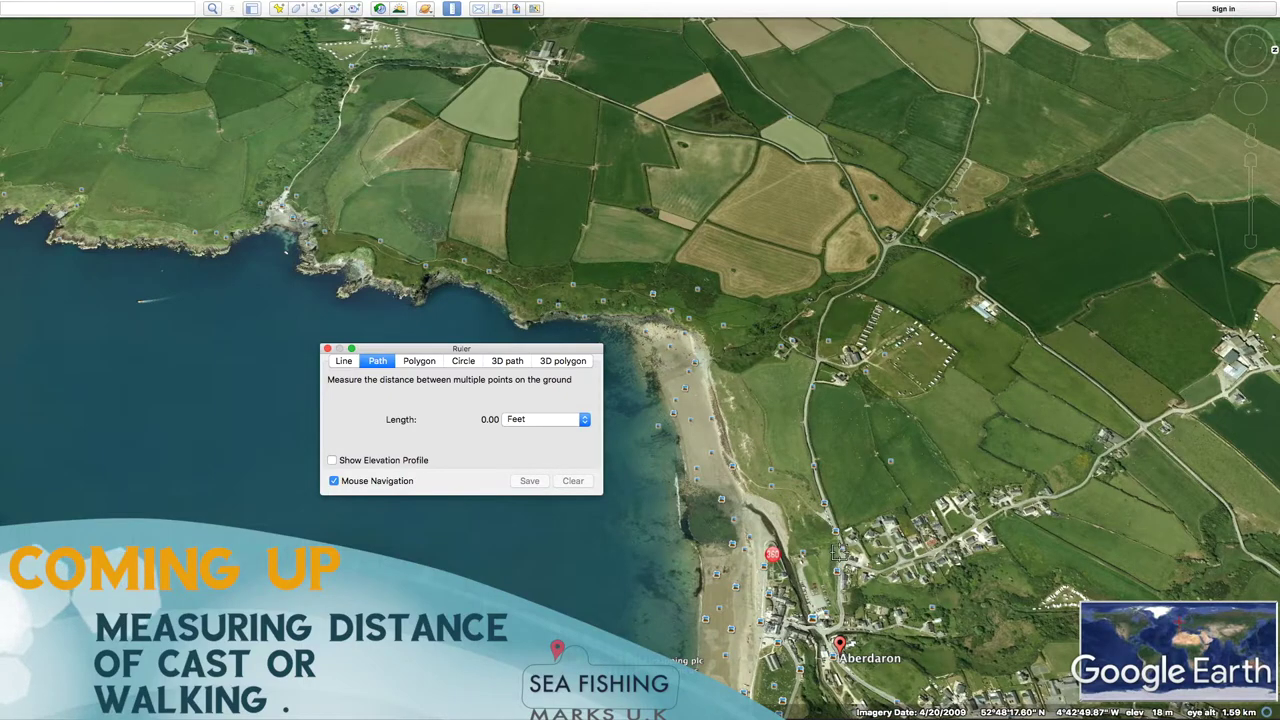
pyautogui.click(820, 604)
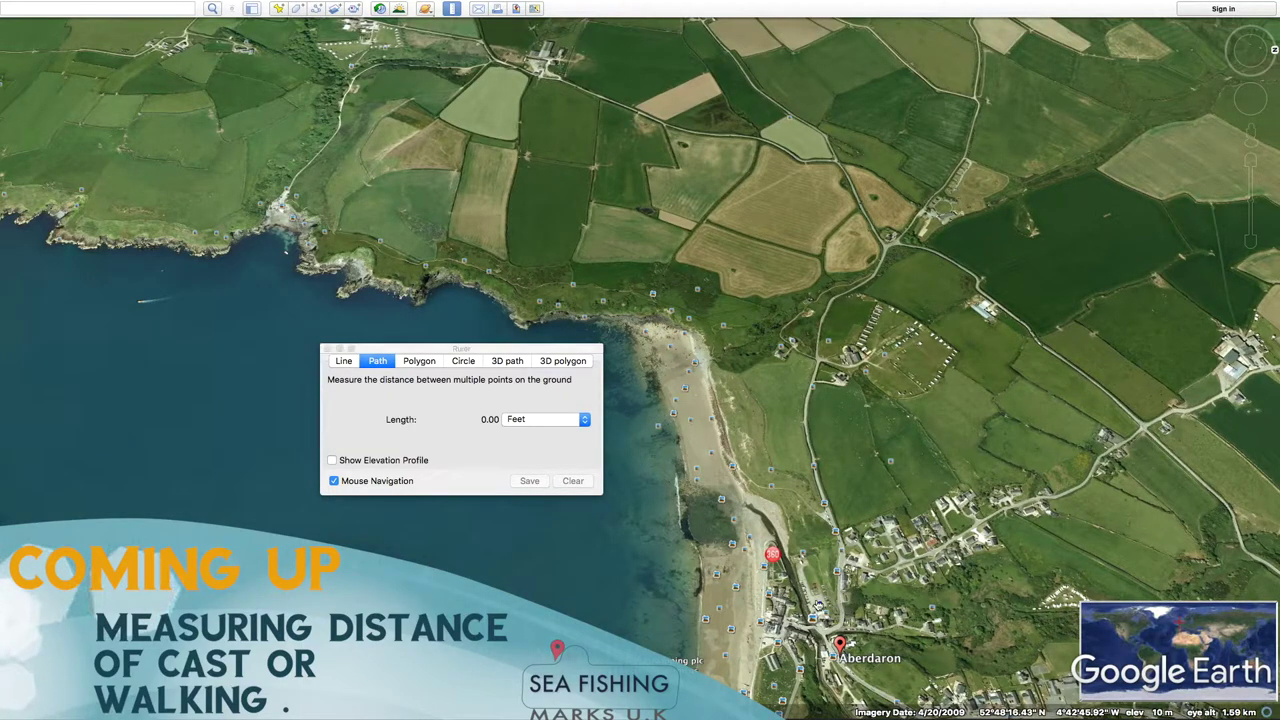
pyautogui.click(797, 558)
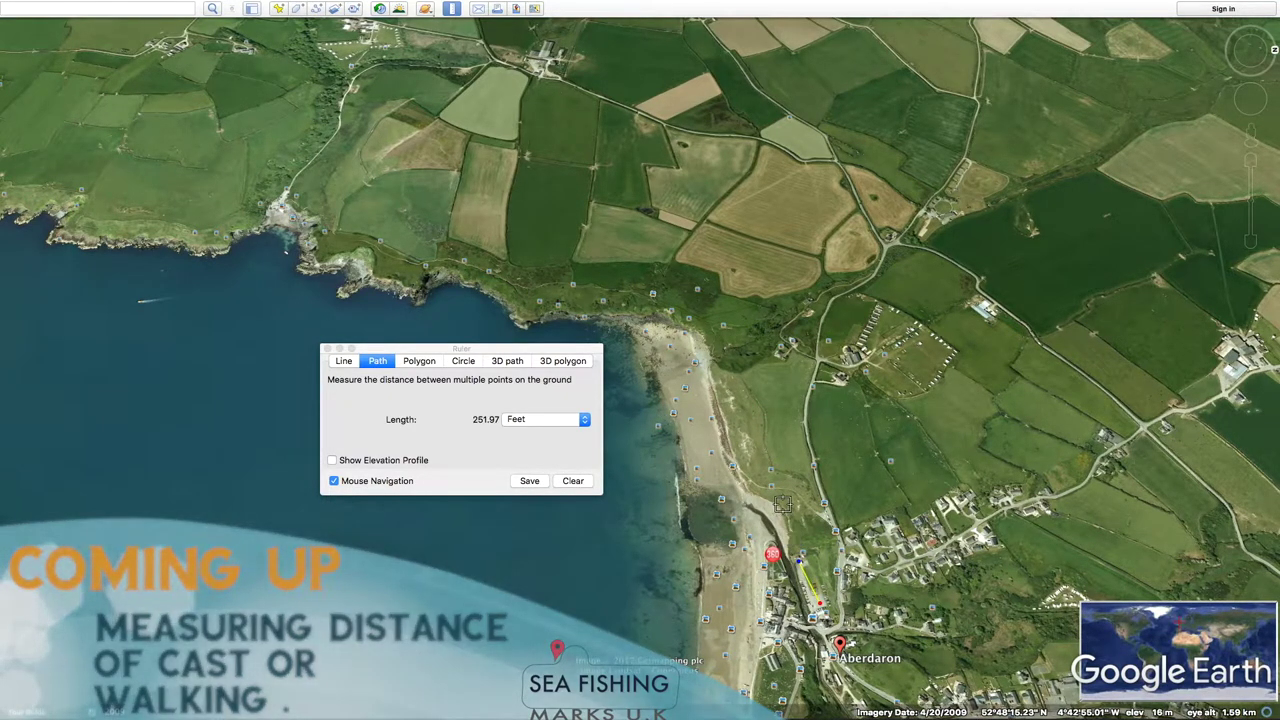
pyautogui.click(743, 468)
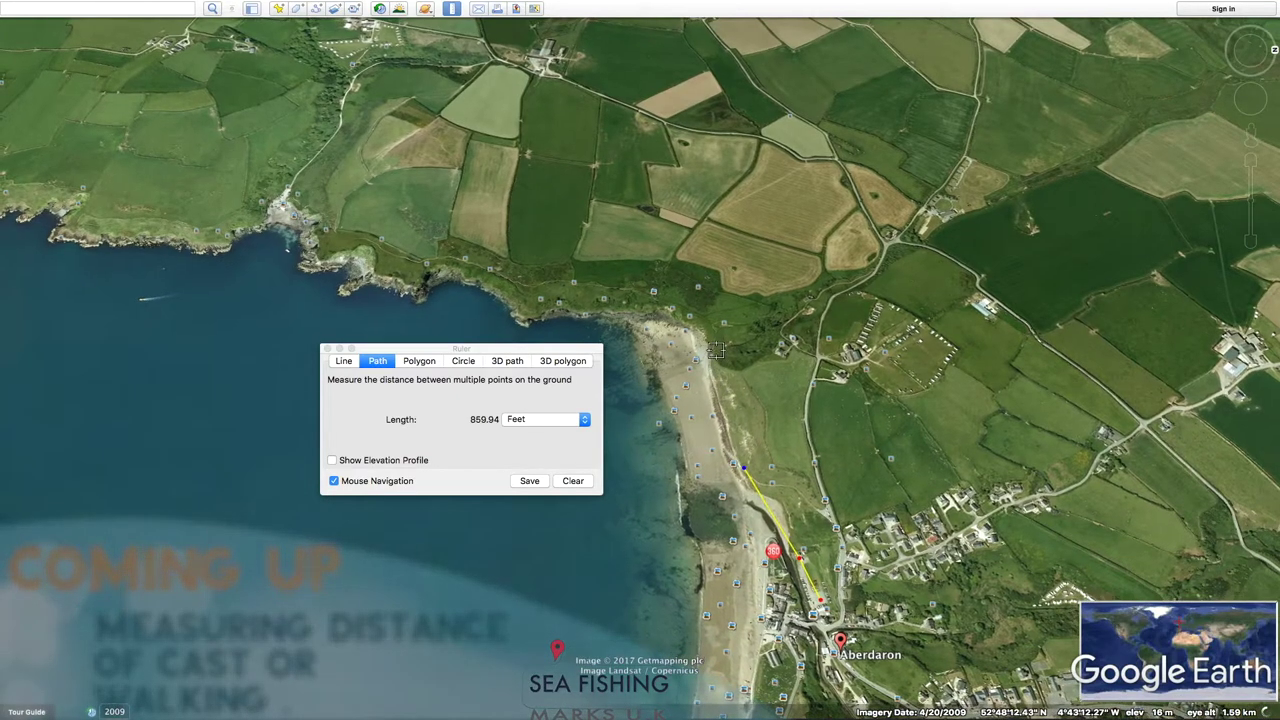
pyautogui.click(722, 332)
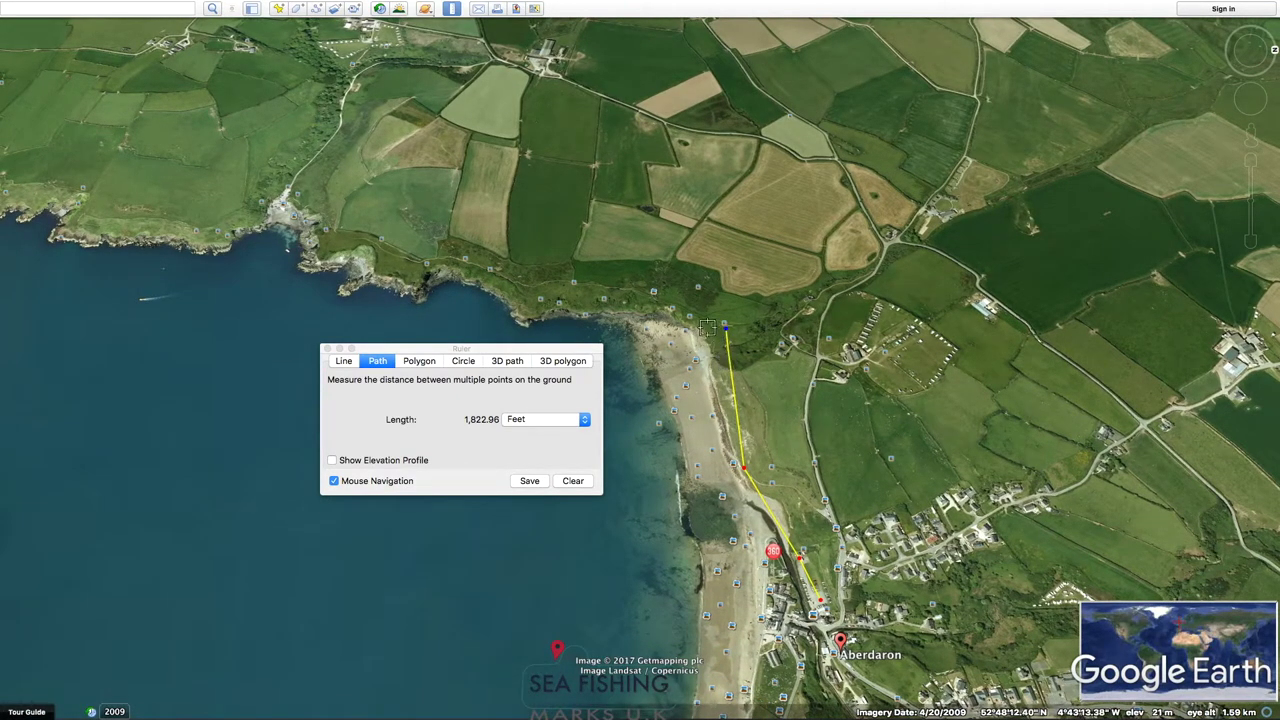
pyautogui.click(691, 312)
pyautogui.click(656, 293)
pyautogui.click(624, 292)
pyautogui.click(566, 286)
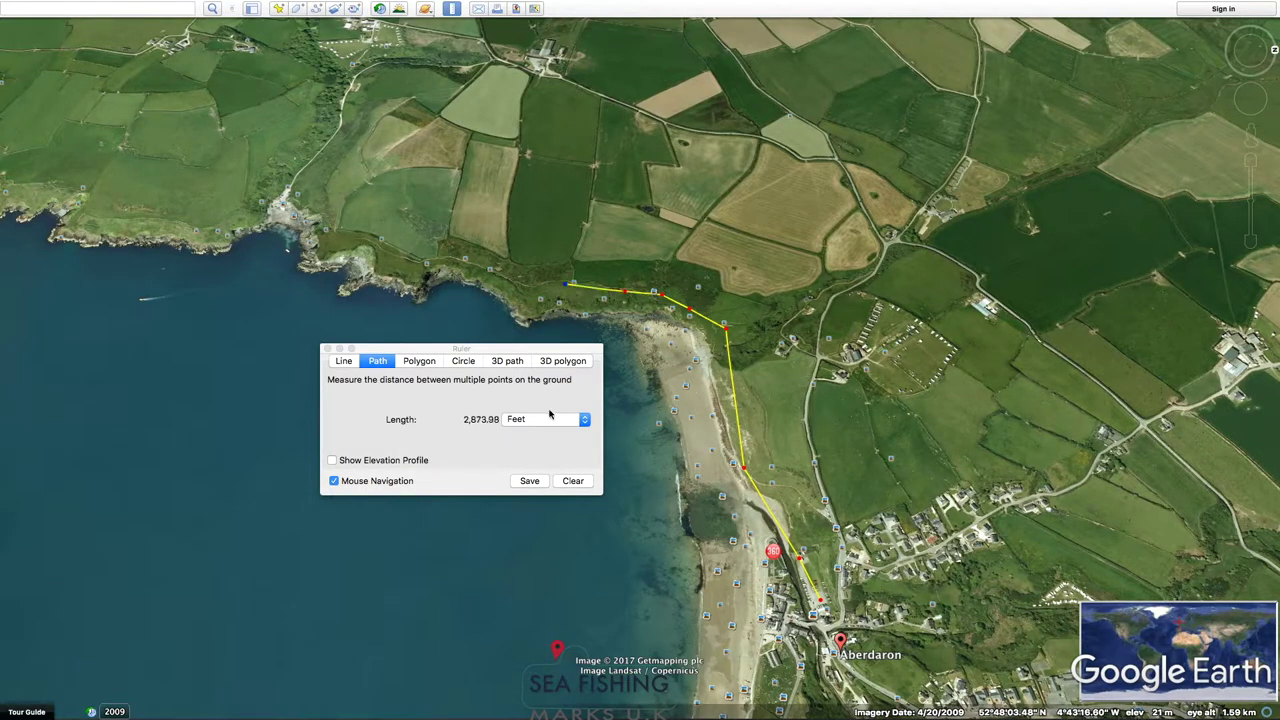
# - Switch the path length to Meters, extend the path along the cliffs to the small cove, and close the ruler
pyautogui.click(583, 419)
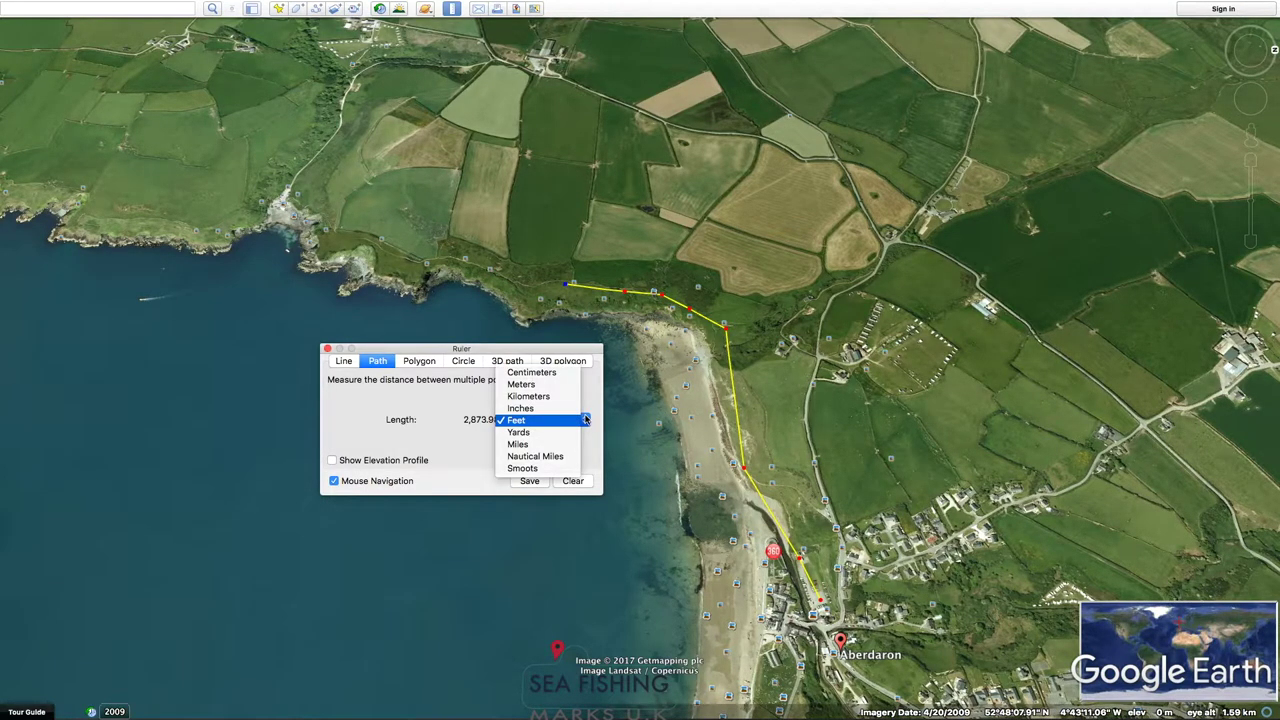
pyautogui.click(521, 384)
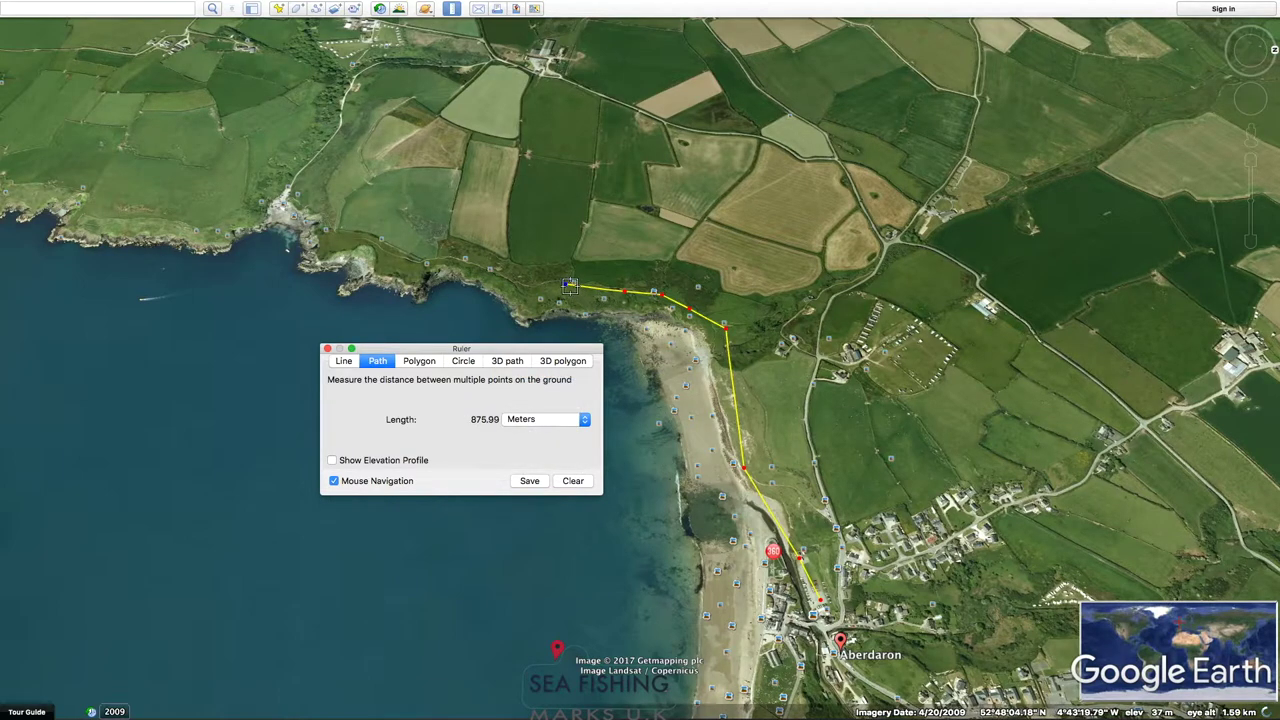
pyautogui.click(527, 286)
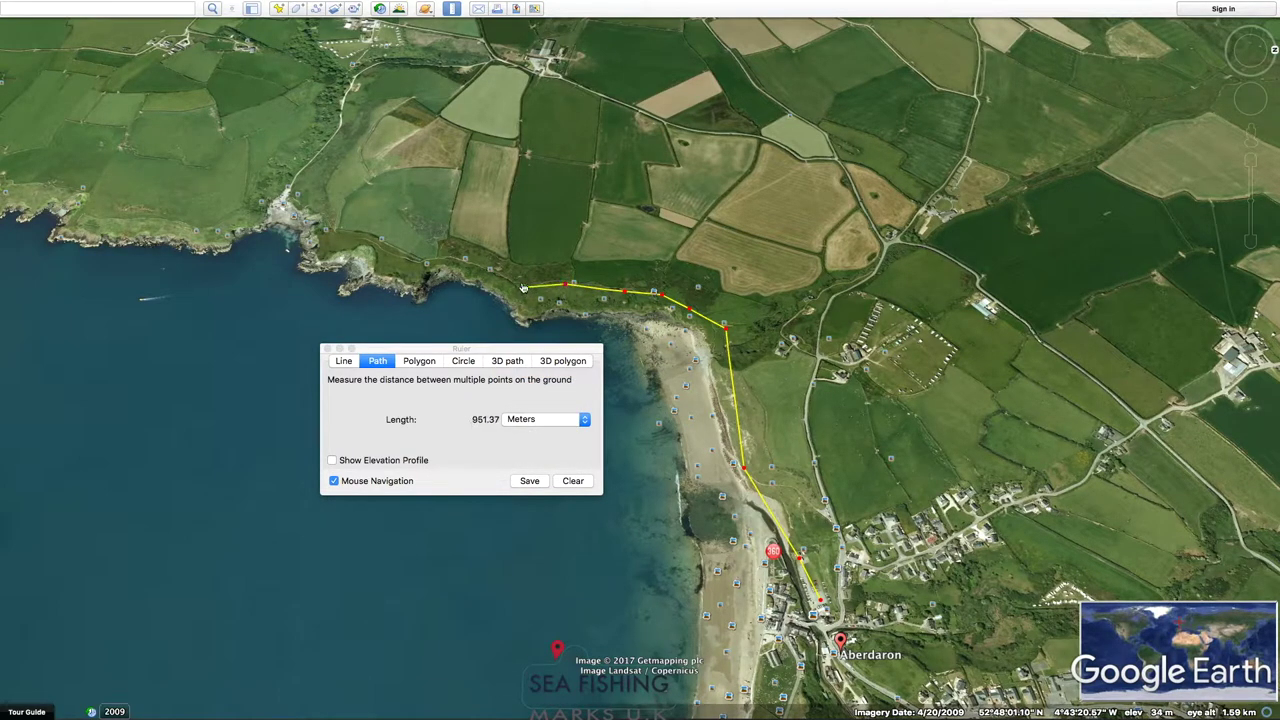
pyautogui.click(453, 260)
pyautogui.click(419, 259)
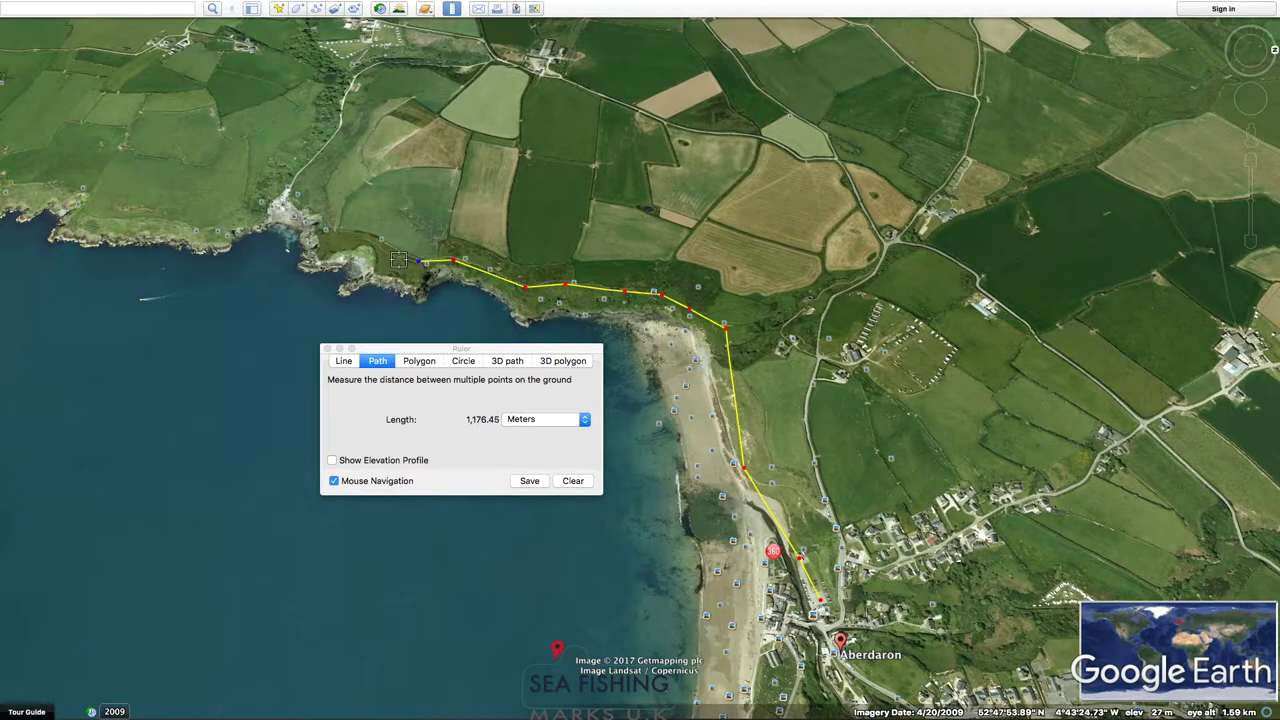
pyautogui.click(390, 256)
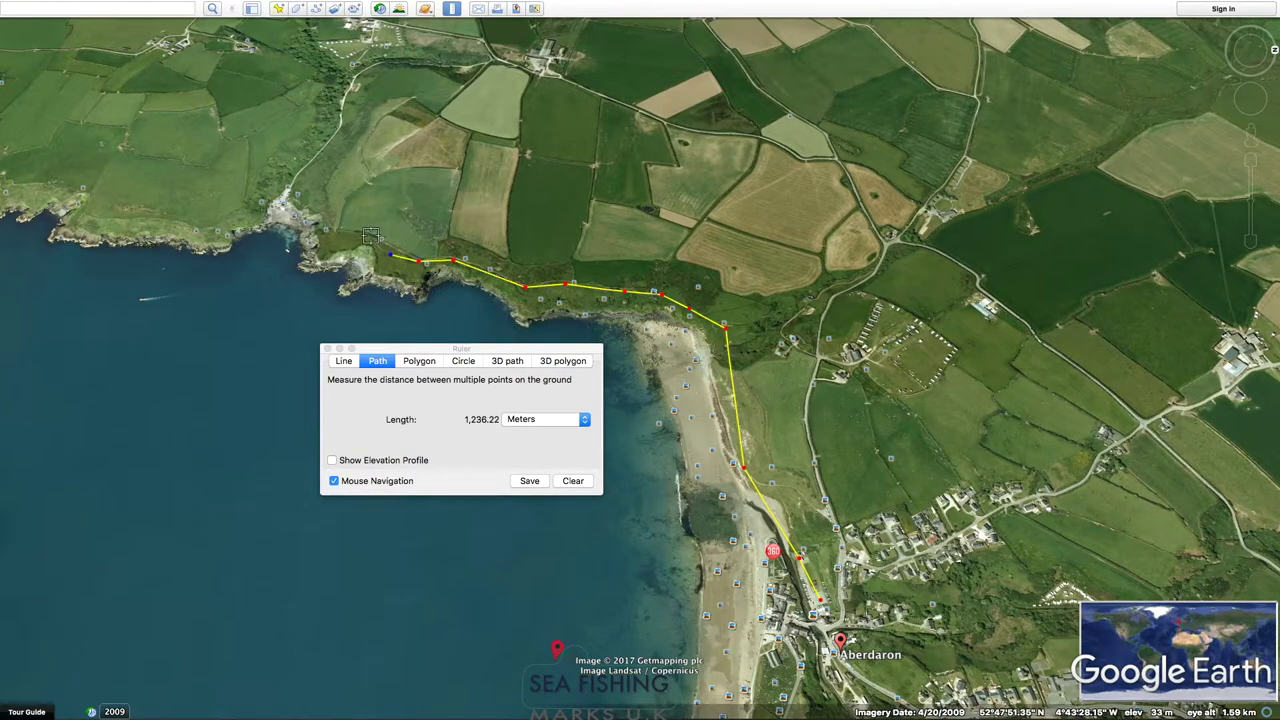
pyautogui.click(364, 239)
pyautogui.click(341, 236)
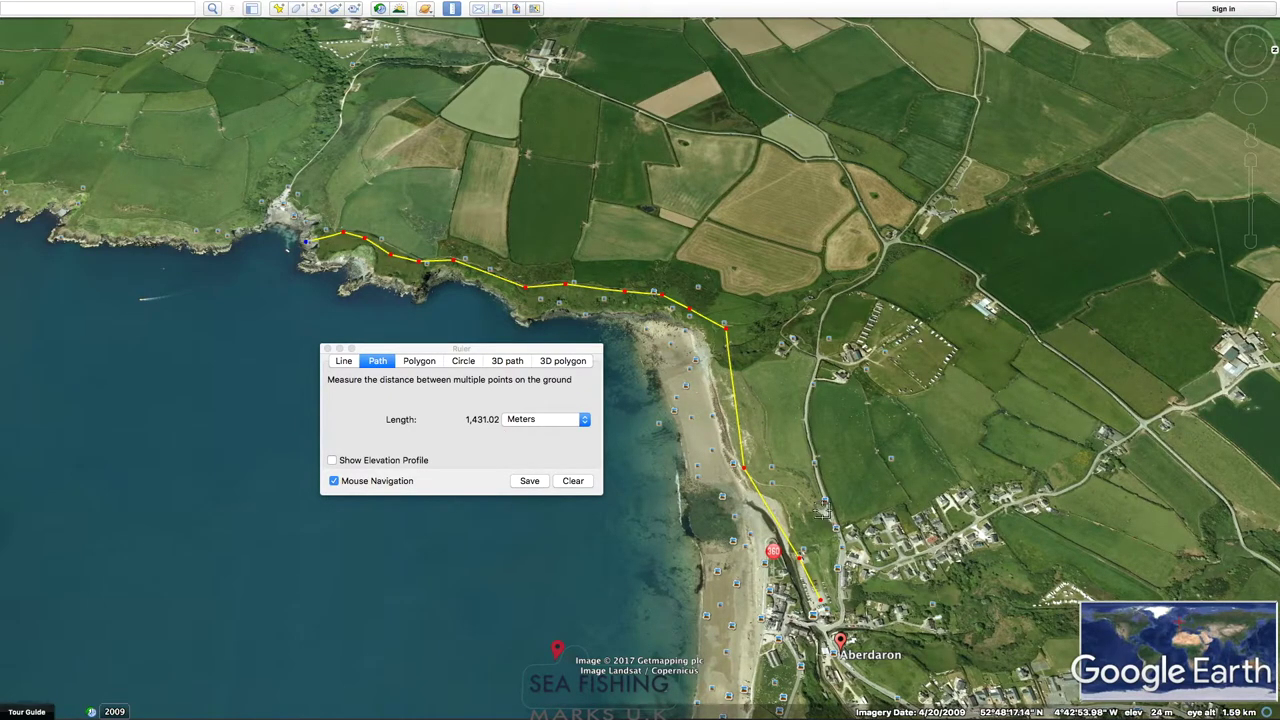
pyautogui.click(327, 349)
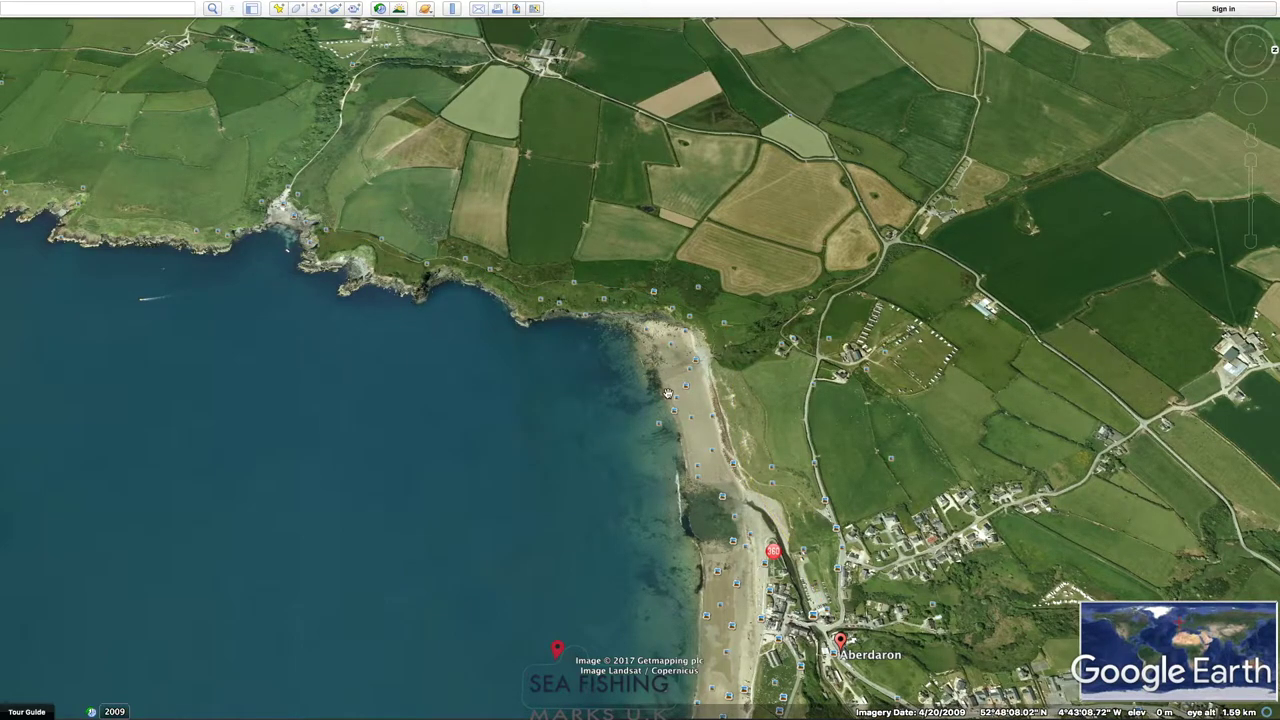
# - Measure a casting distance from the sand opposite the graveyard out to the dark patch beyond the boats, and clear the path
pyautogui.scroll(-3, 670, 390)
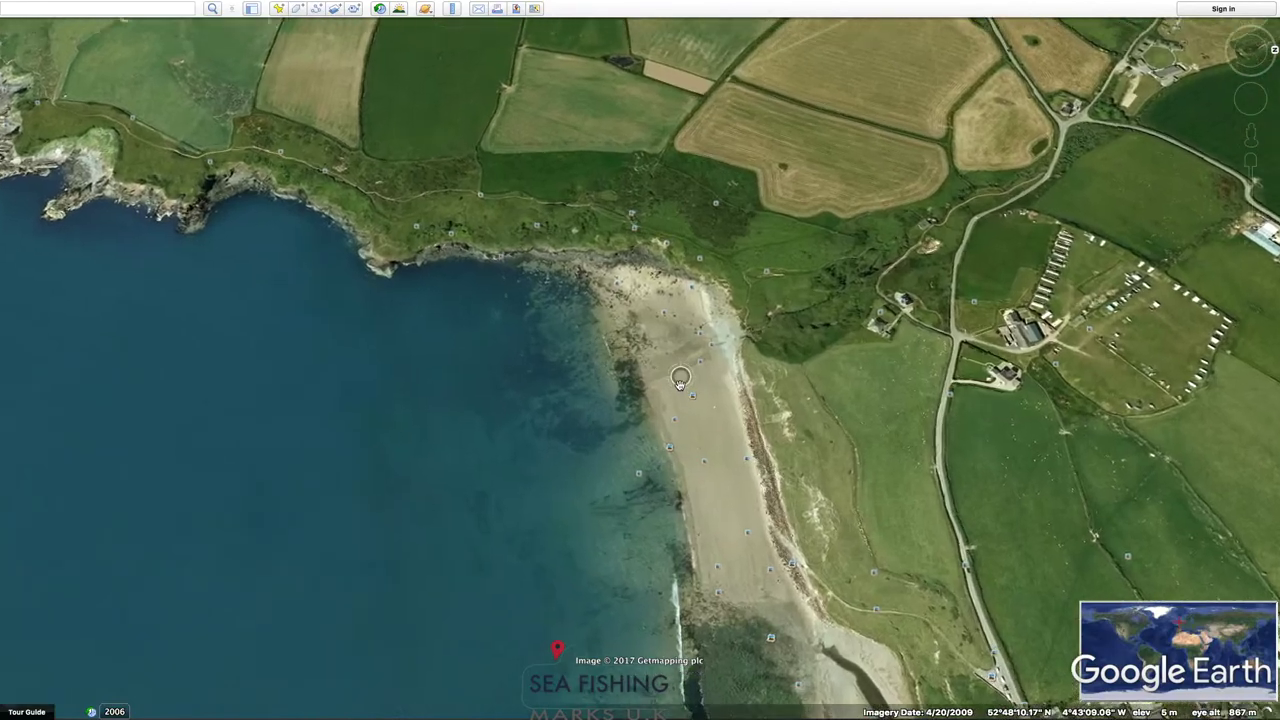
pyautogui.scroll(-2, 679, 388)
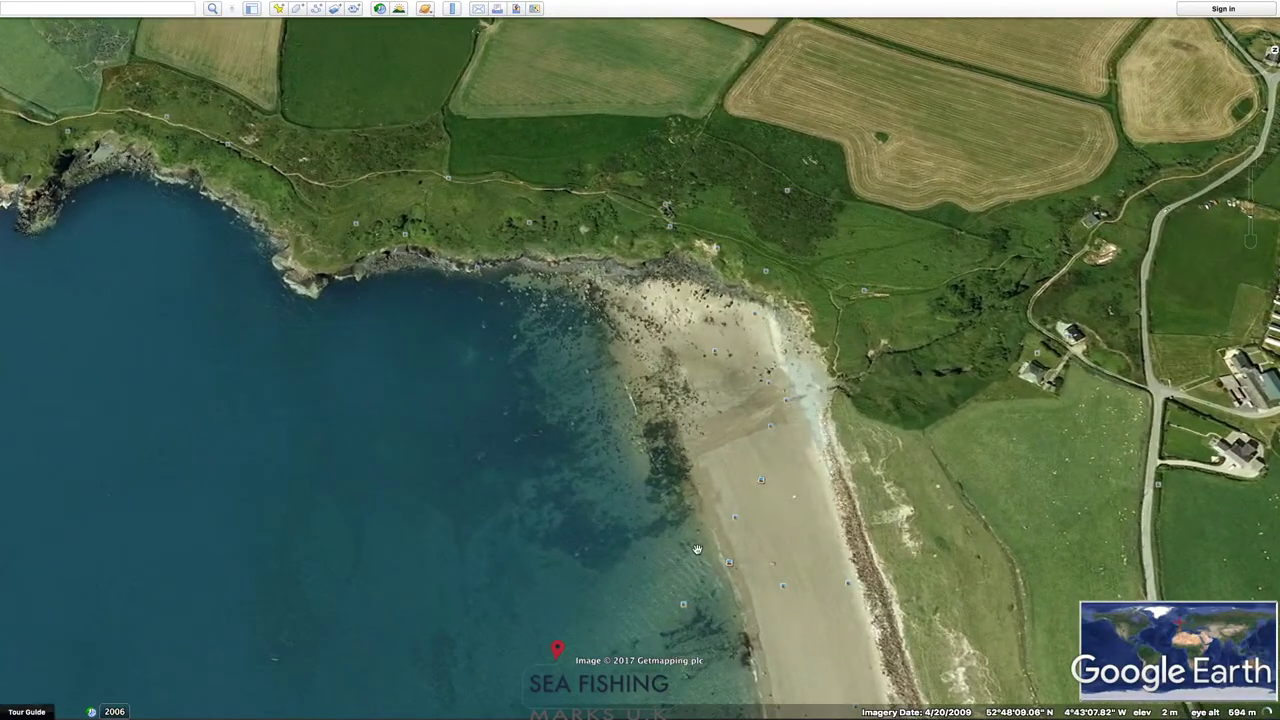
pyautogui.moveTo(697, 549); pyautogui.dragTo(645, 488)
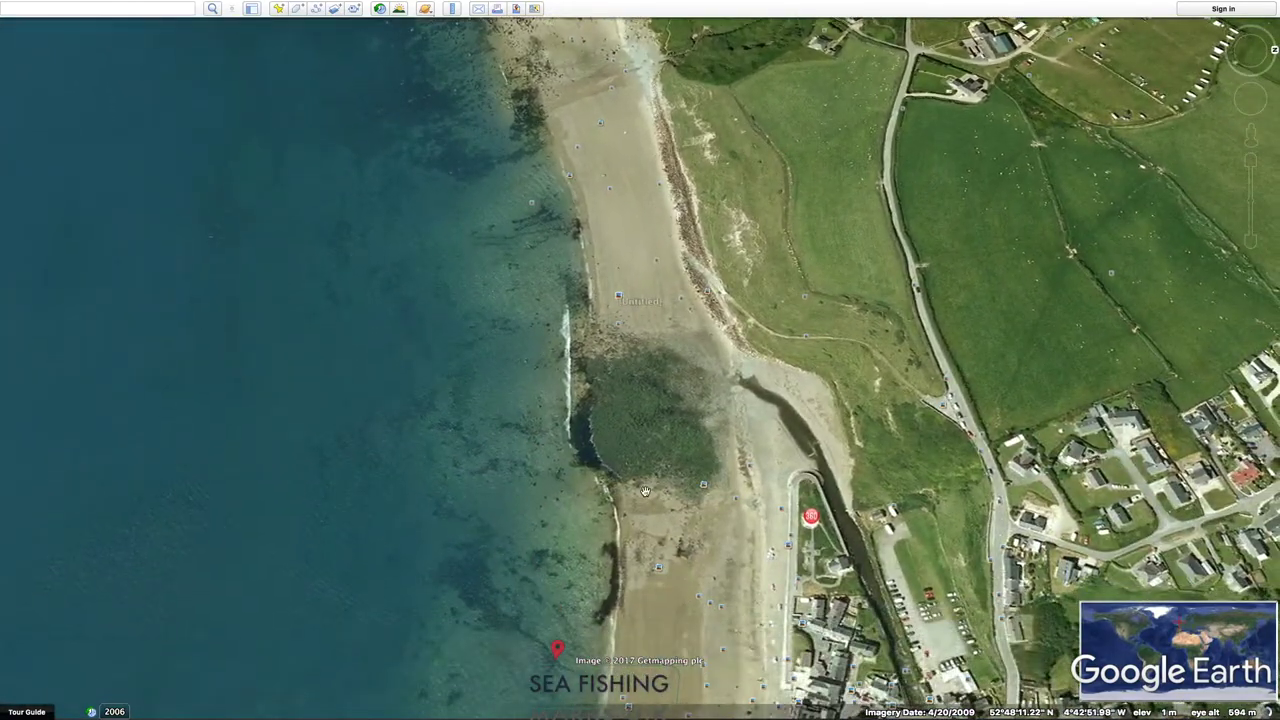
pyautogui.press('Down')
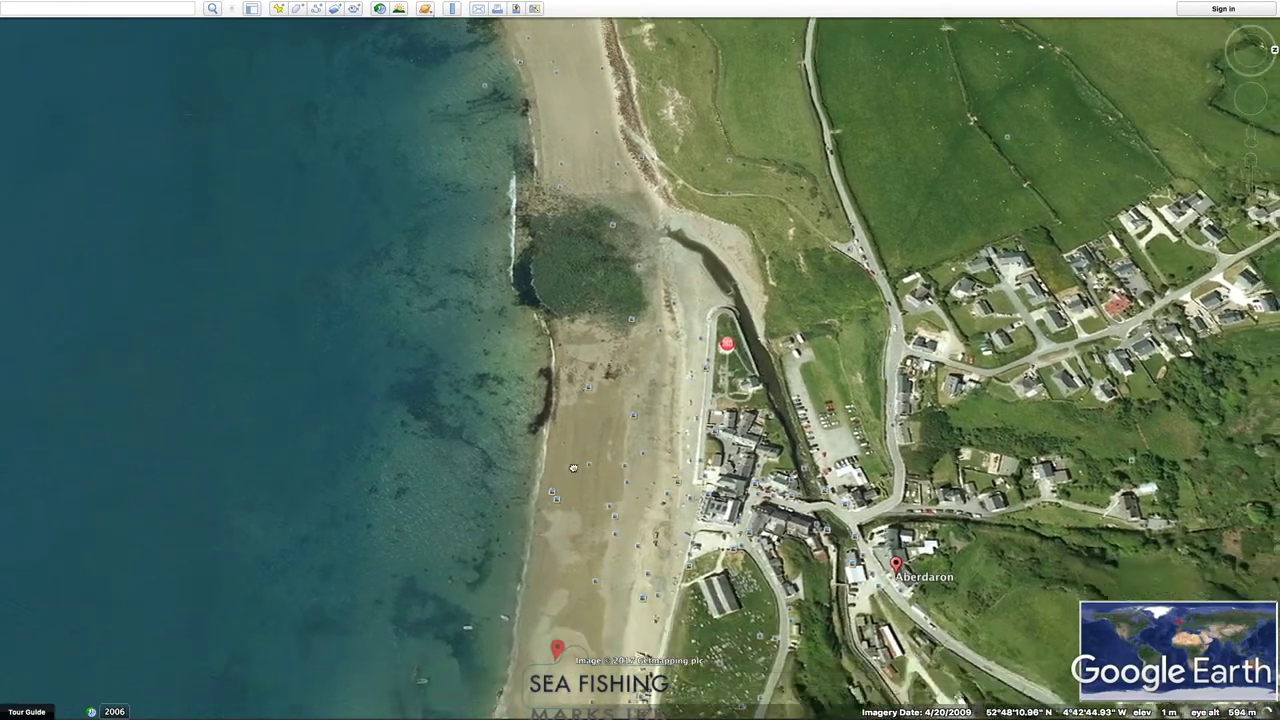
pyautogui.moveTo(573, 468); pyautogui.dragTo(579, 302)
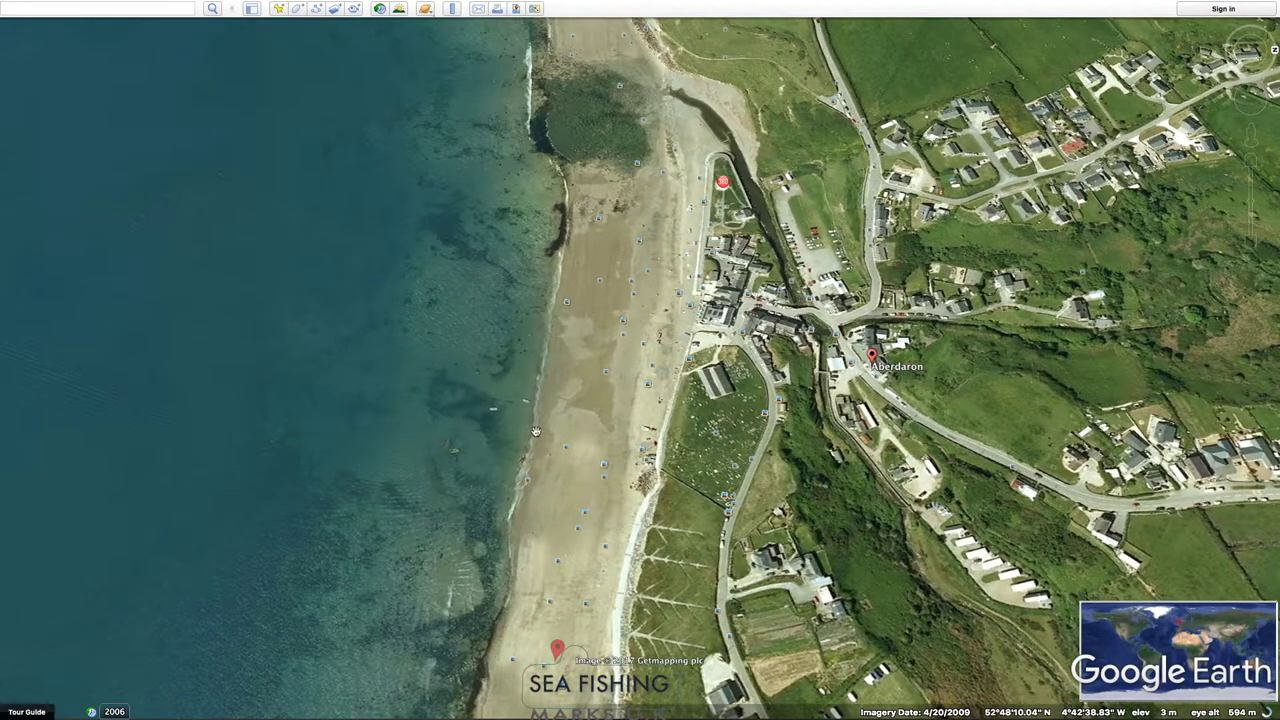
pyautogui.scroll(3, 535, 405)
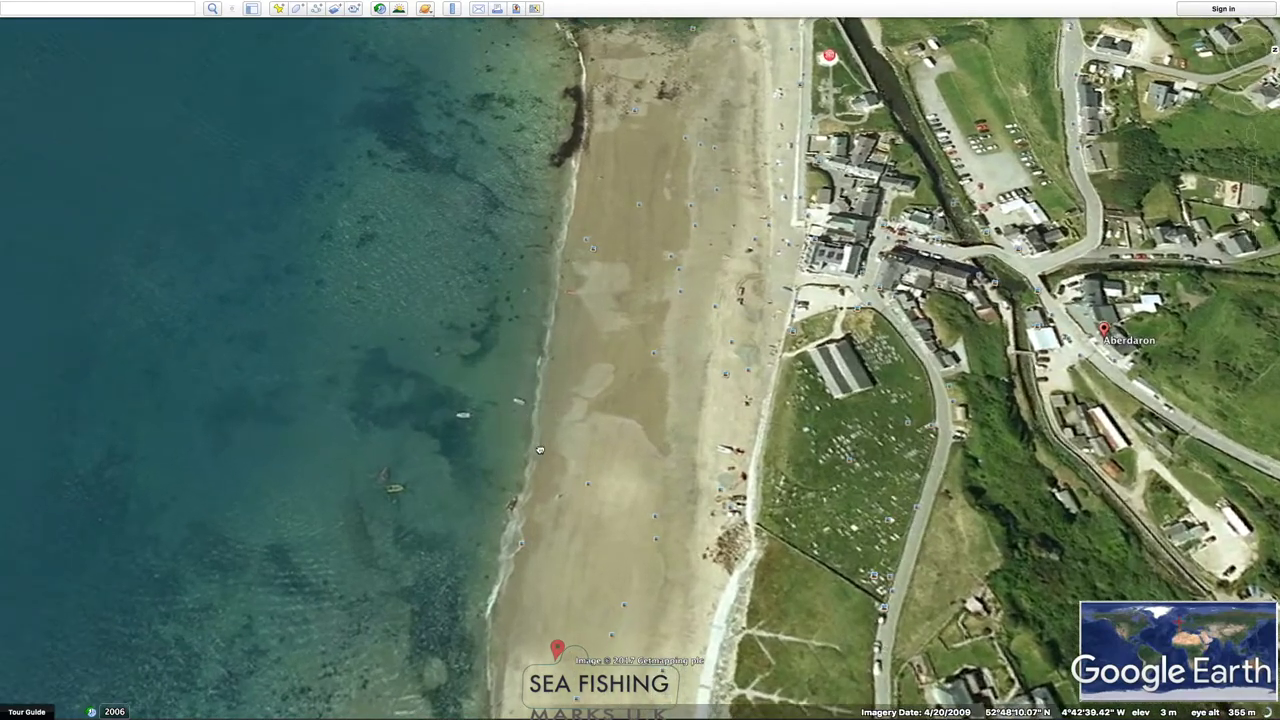
pyautogui.moveTo(543, 428); pyautogui.dragTo(585, 414)
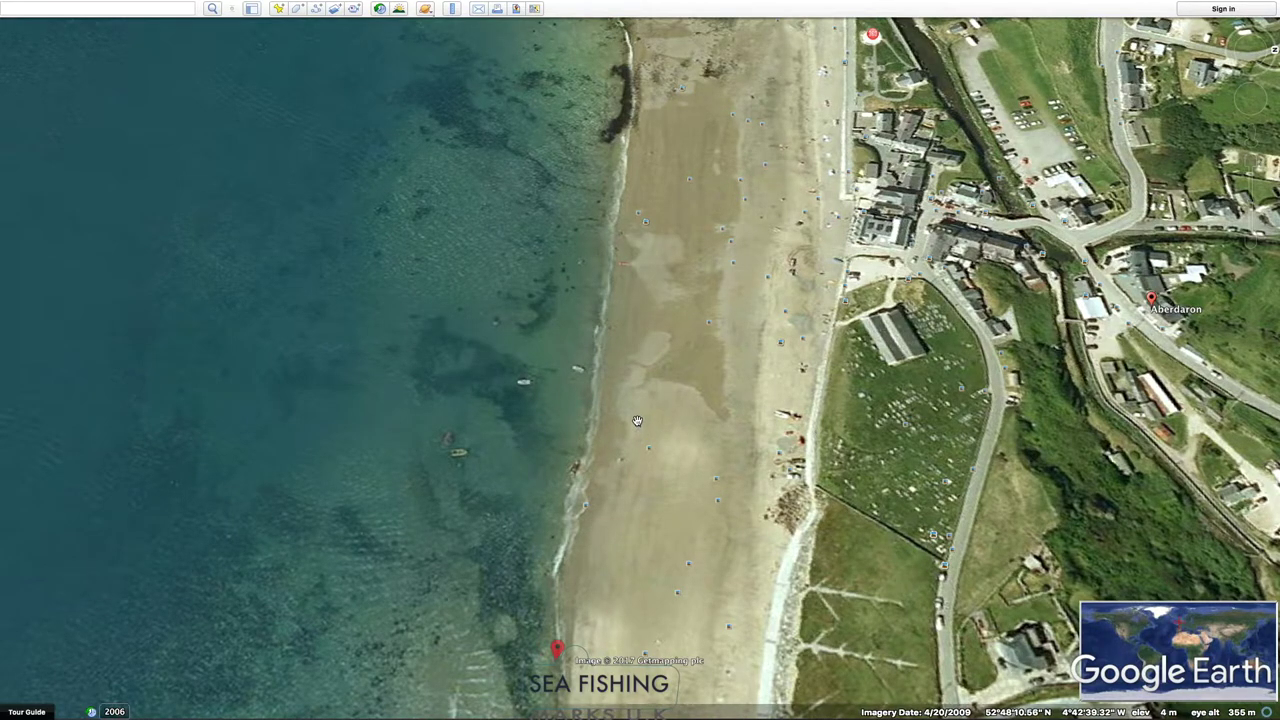
pyautogui.click(452, 9)
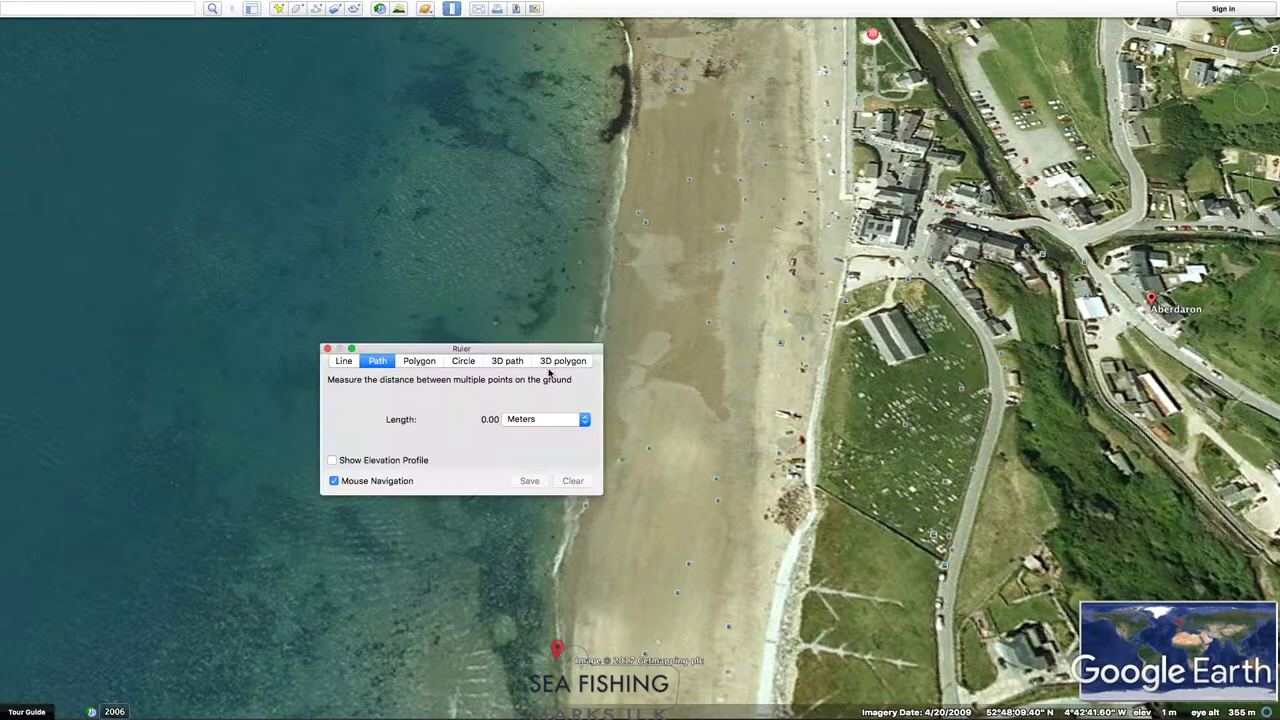
pyautogui.moveTo(478, 354); pyautogui.dragTo(317, 112)
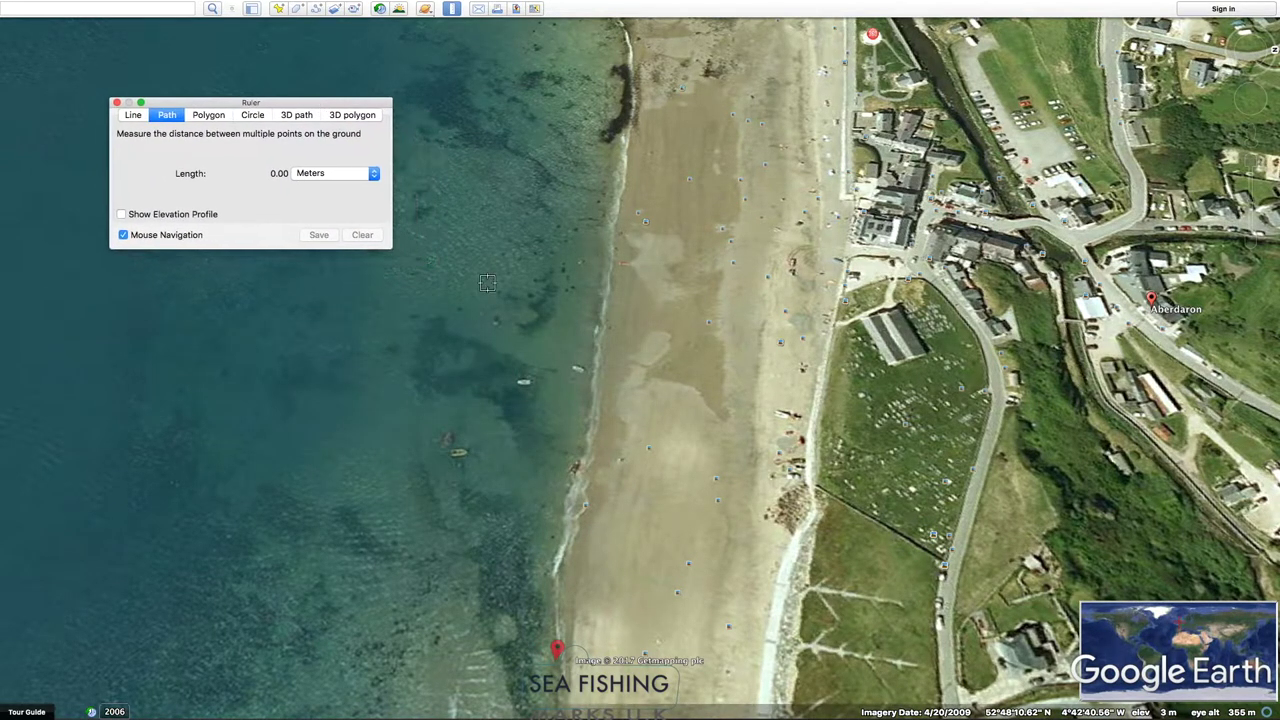
pyautogui.click(655, 409)
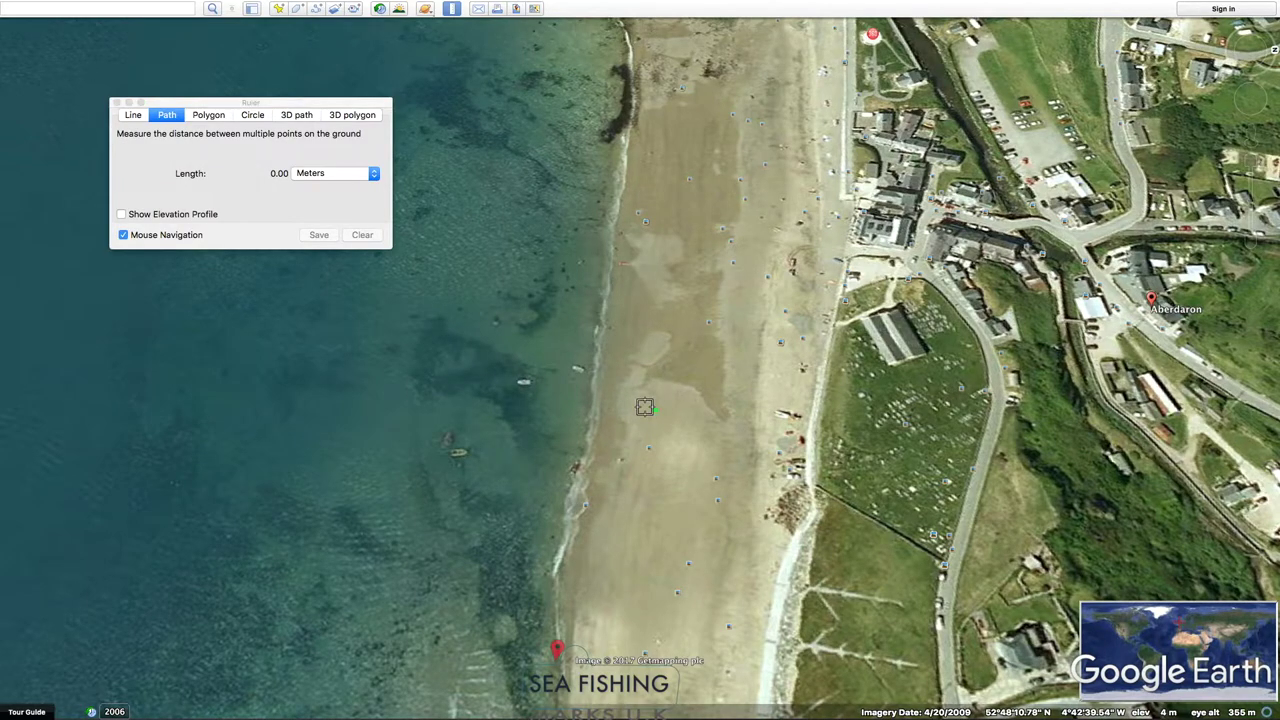
pyautogui.click(461, 362)
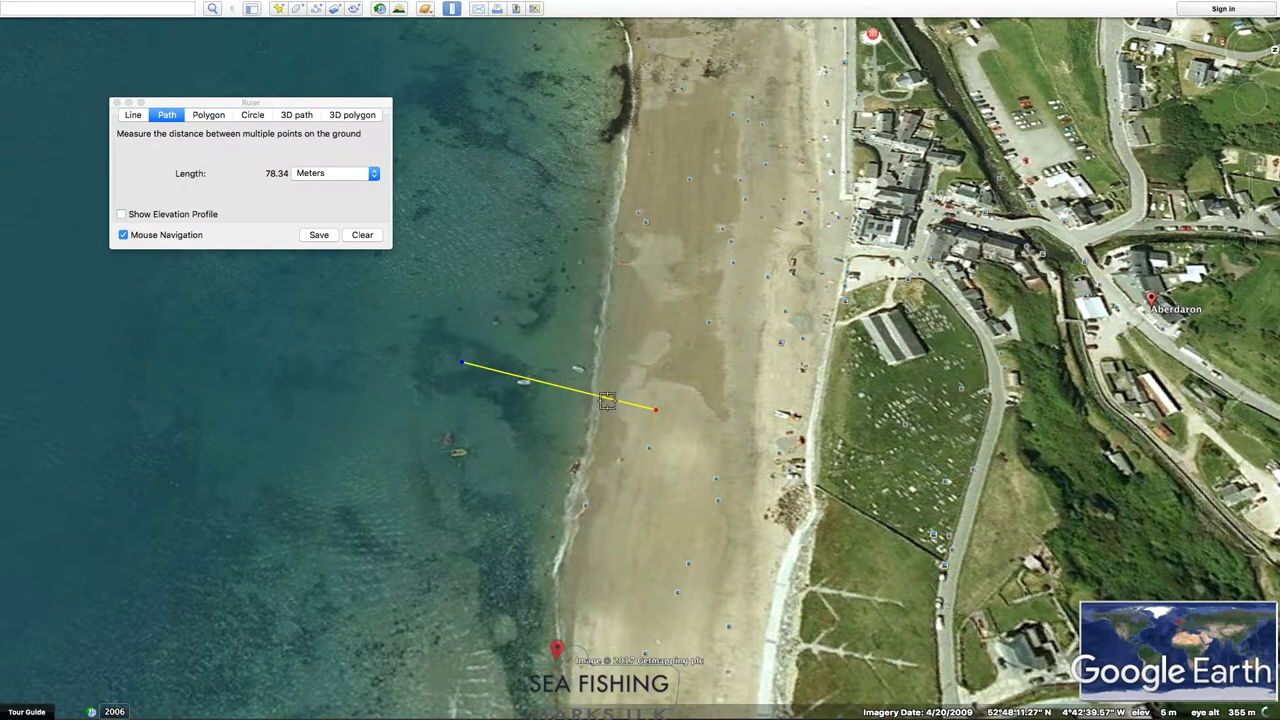
pyautogui.click(362, 235)
pyautogui.click(116, 103)
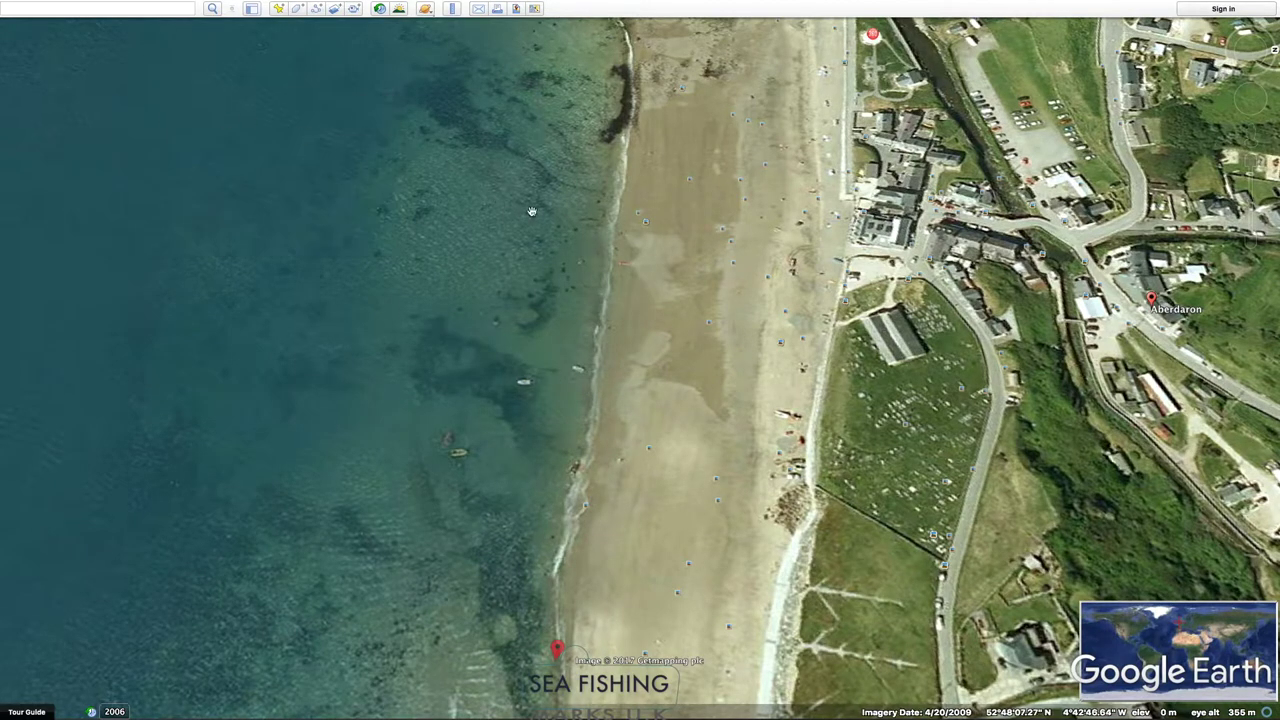
# - Measure the path distance from the upper beach near the stream, across the dark rocky patch into the sea, and close the ruler
pyautogui.scroll(-2, 724, 377)
pyautogui.press('Up')
pyautogui.press('Up')
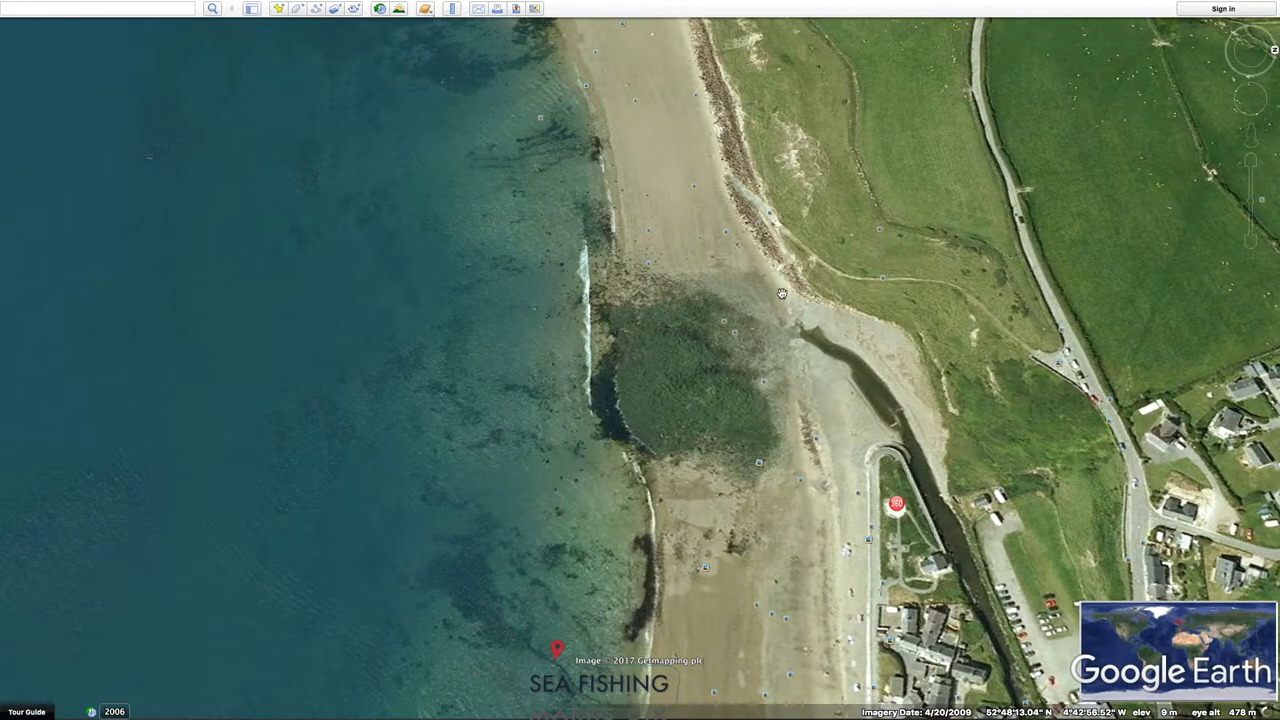
pyautogui.click(452, 9)
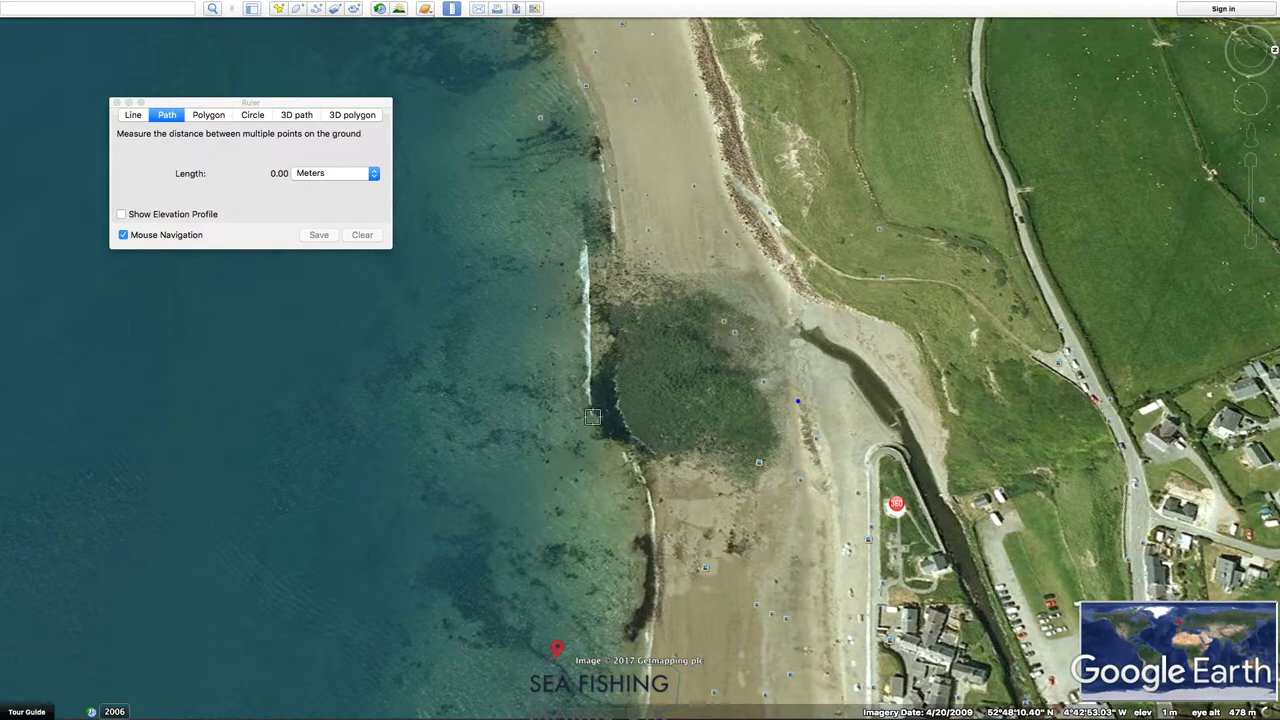
pyautogui.click(564, 398)
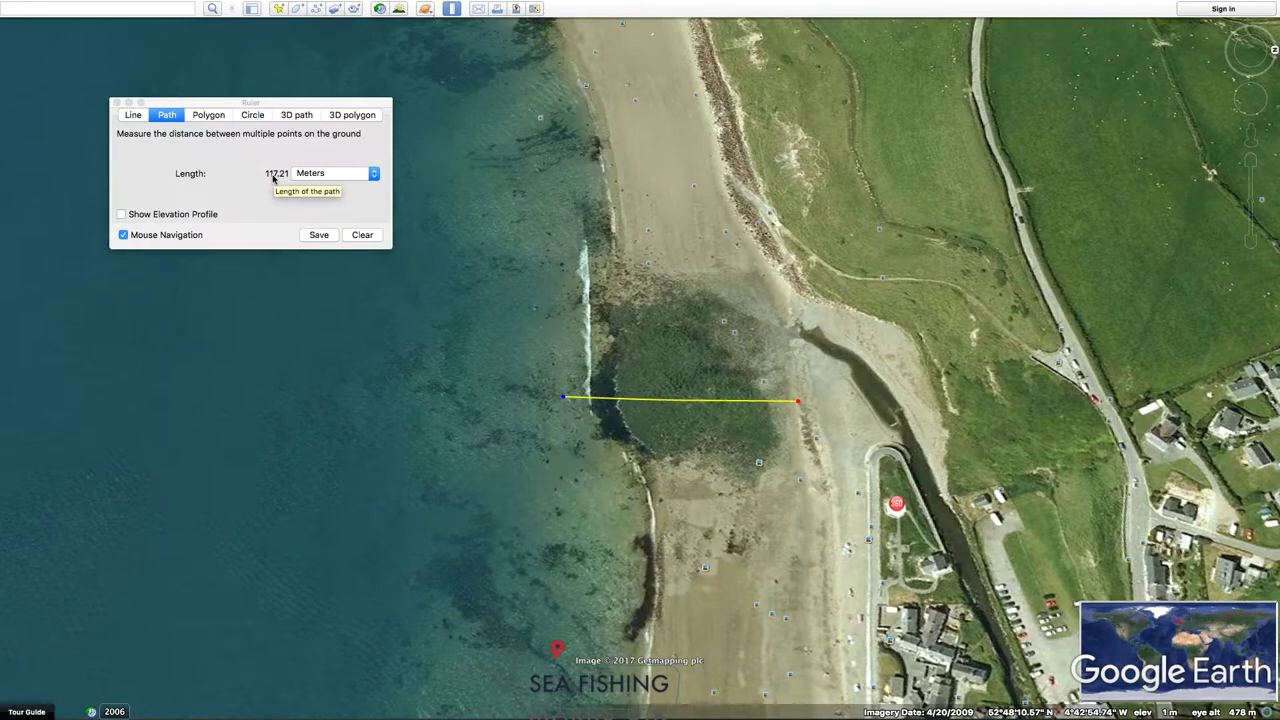
pyautogui.moveTo(274, 114); pyautogui.dragTo(290, 134)
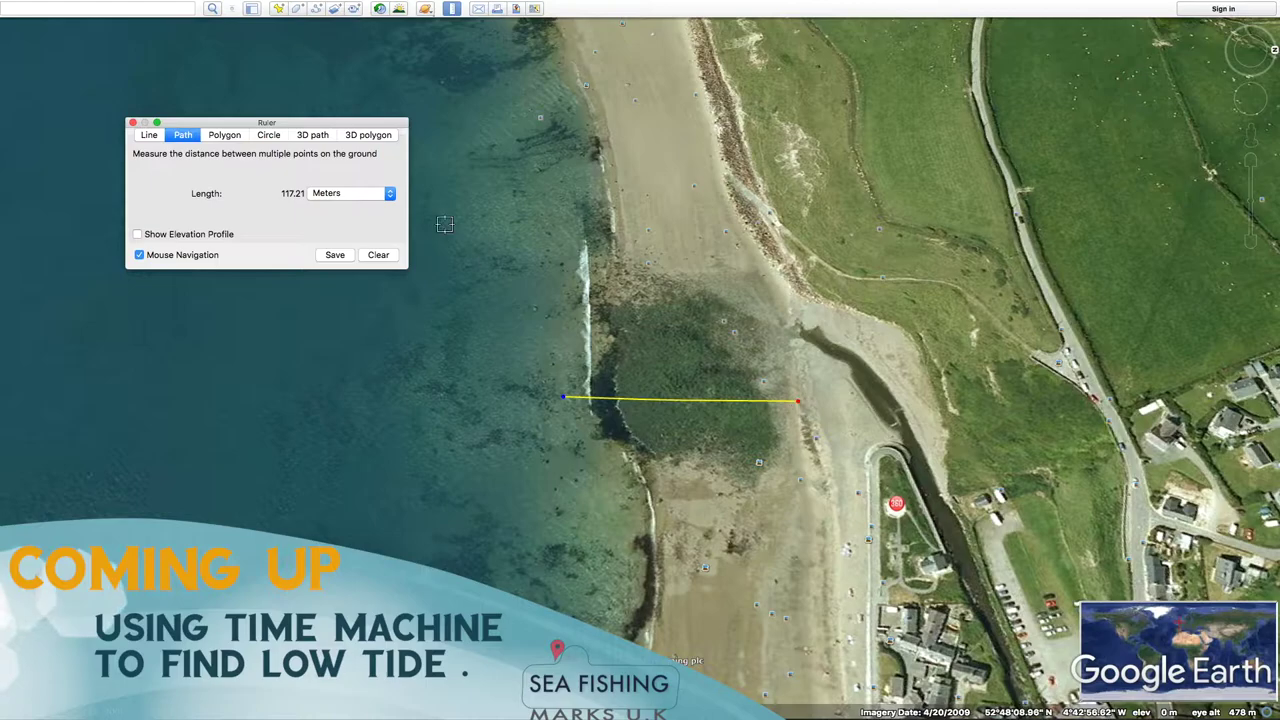
pyautogui.click(133, 122)
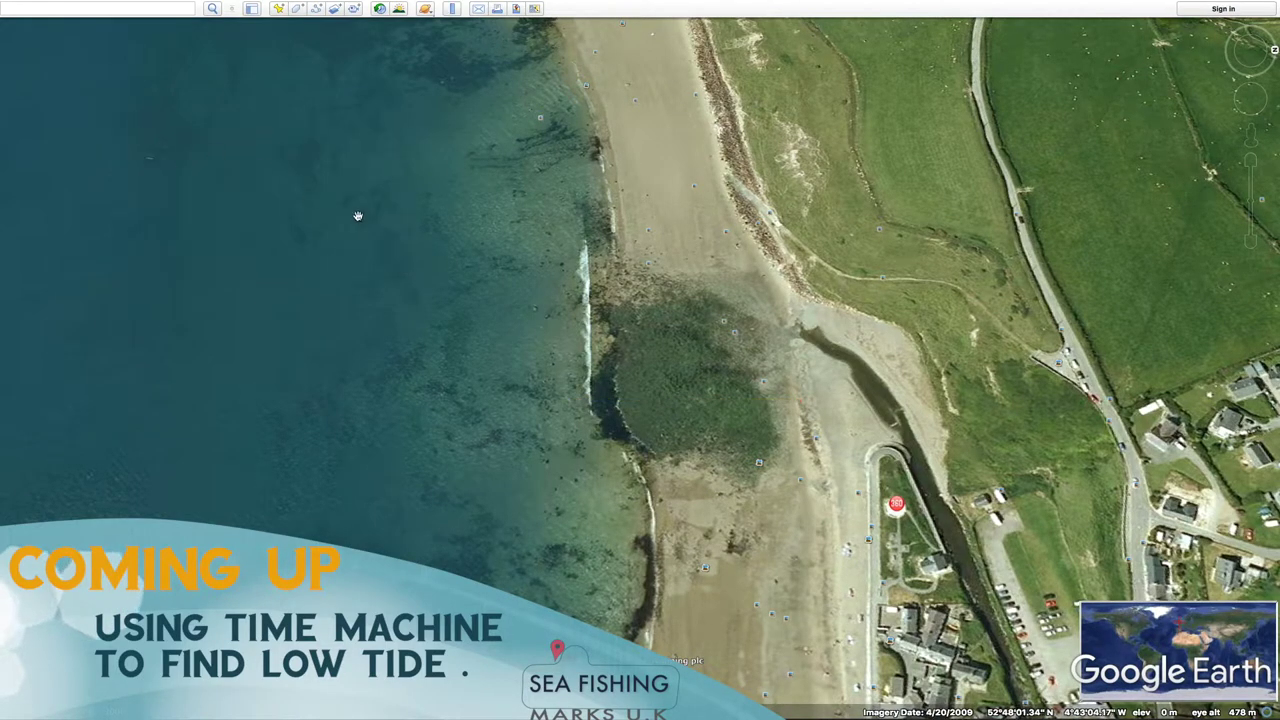
# - Turn on historical imagery for a wider view of Aberdaron bay and its cliffs
pyautogui.scroll(-5, 717, 428)
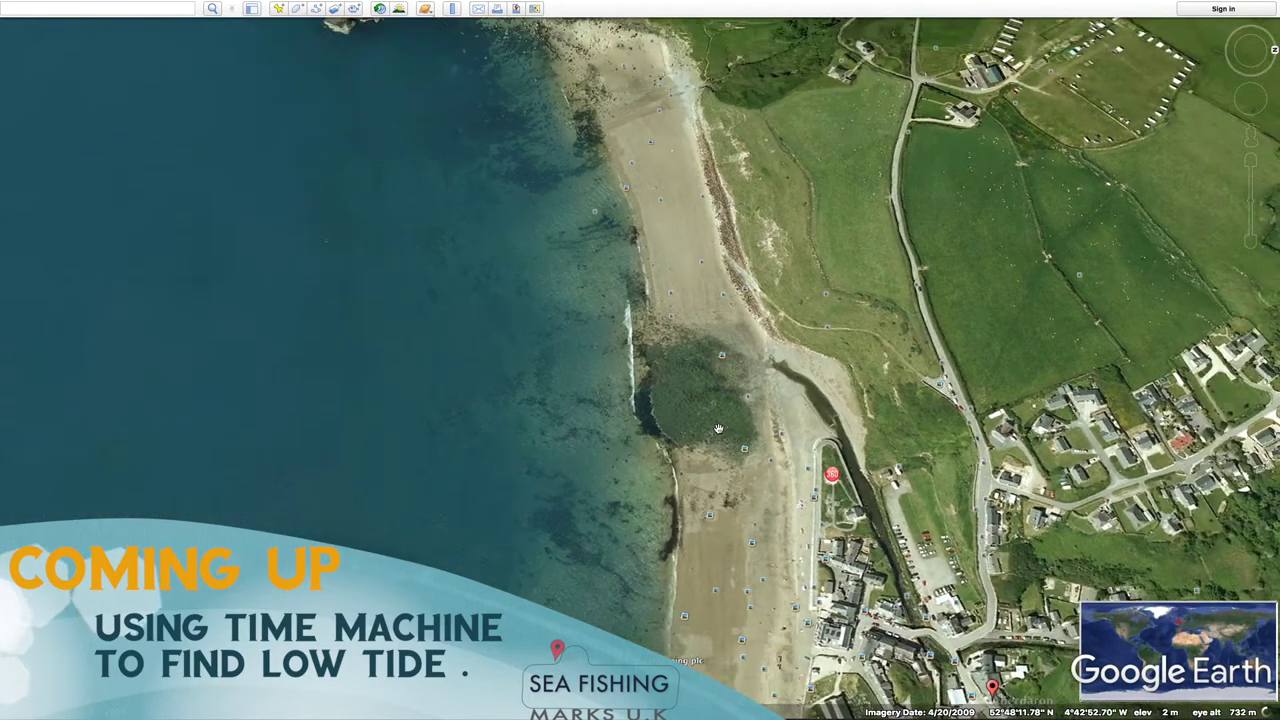
pyautogui.scroll(-3, 717, 428)
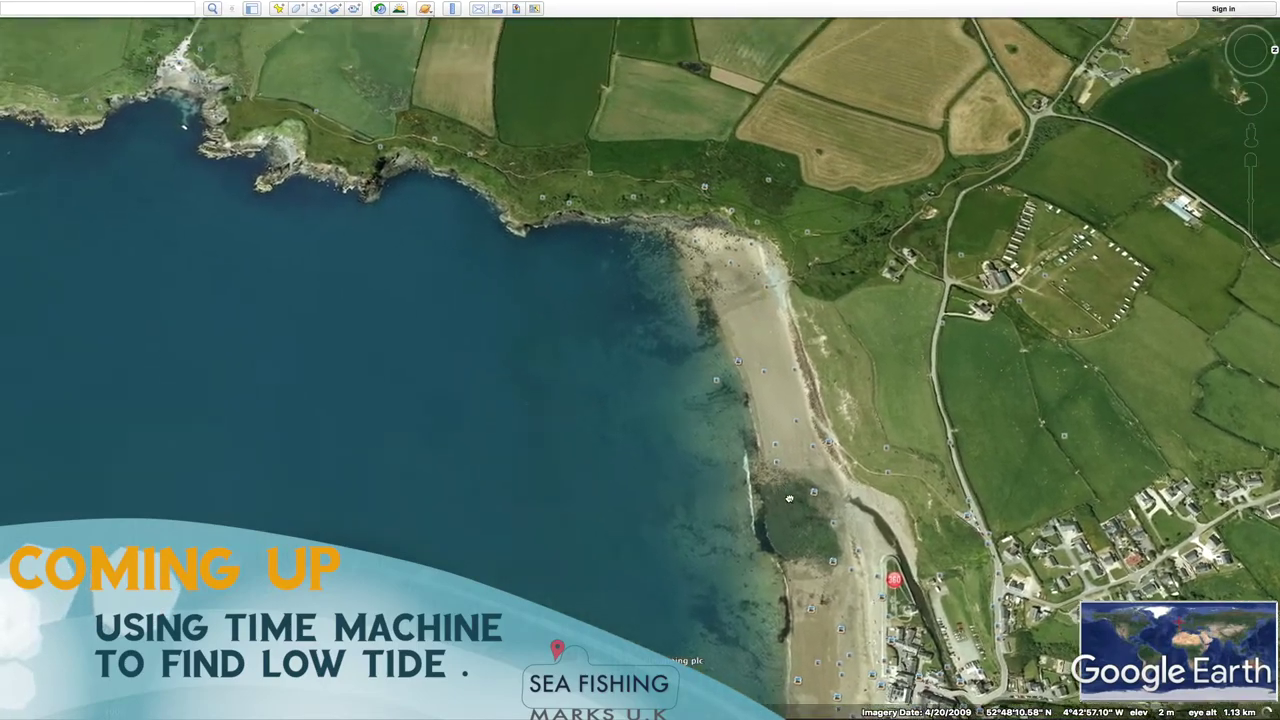
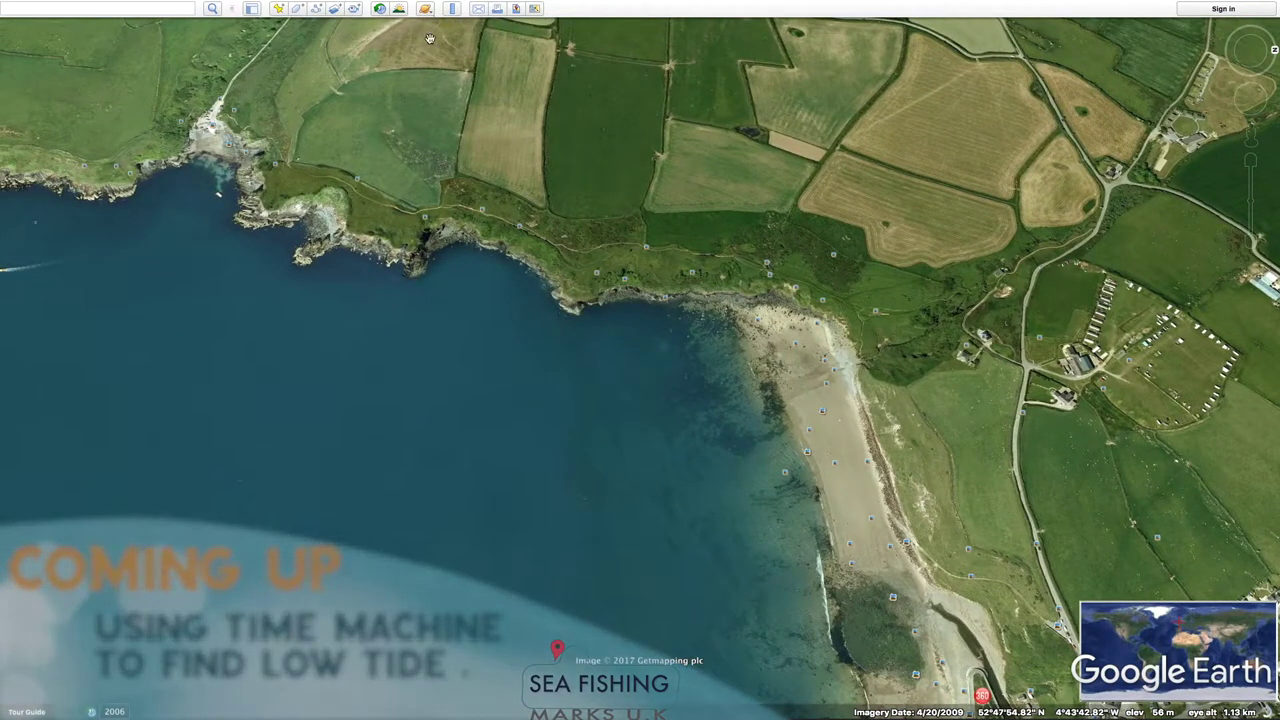
pyautogui.click(381, 9)
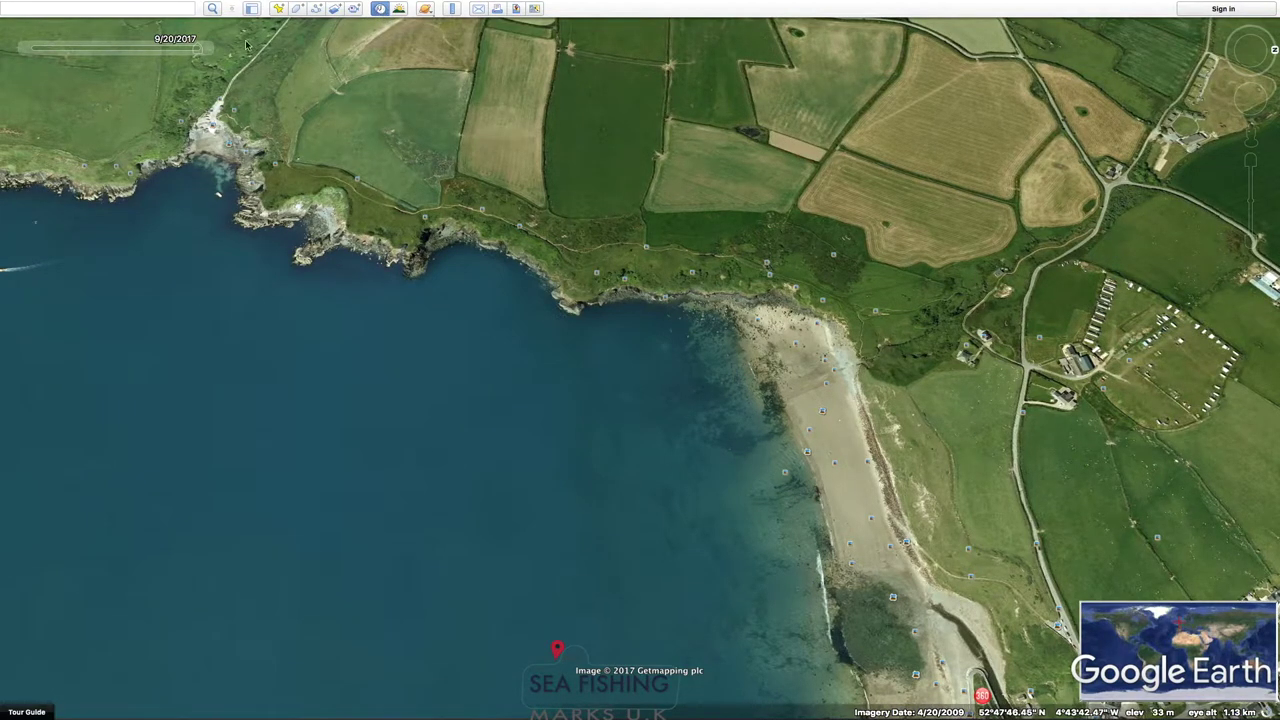
# - Compare the 2006 and 2009 historical images of the bay, finishing on the 6/1/2009 view
pyautogui.moveTo(197, 48); pyautogui.dragTo(172, 58)
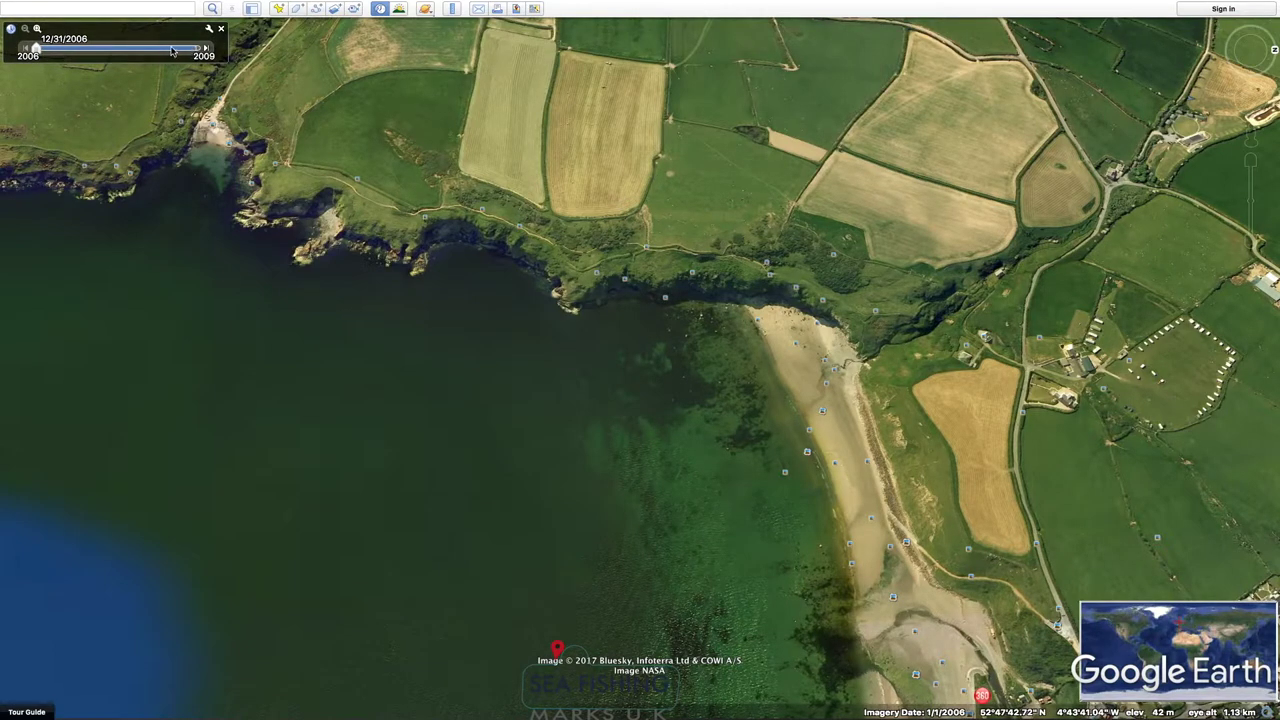
pyautogui.moveTo(35, 52); pyautogui.dragTo(99, 52)
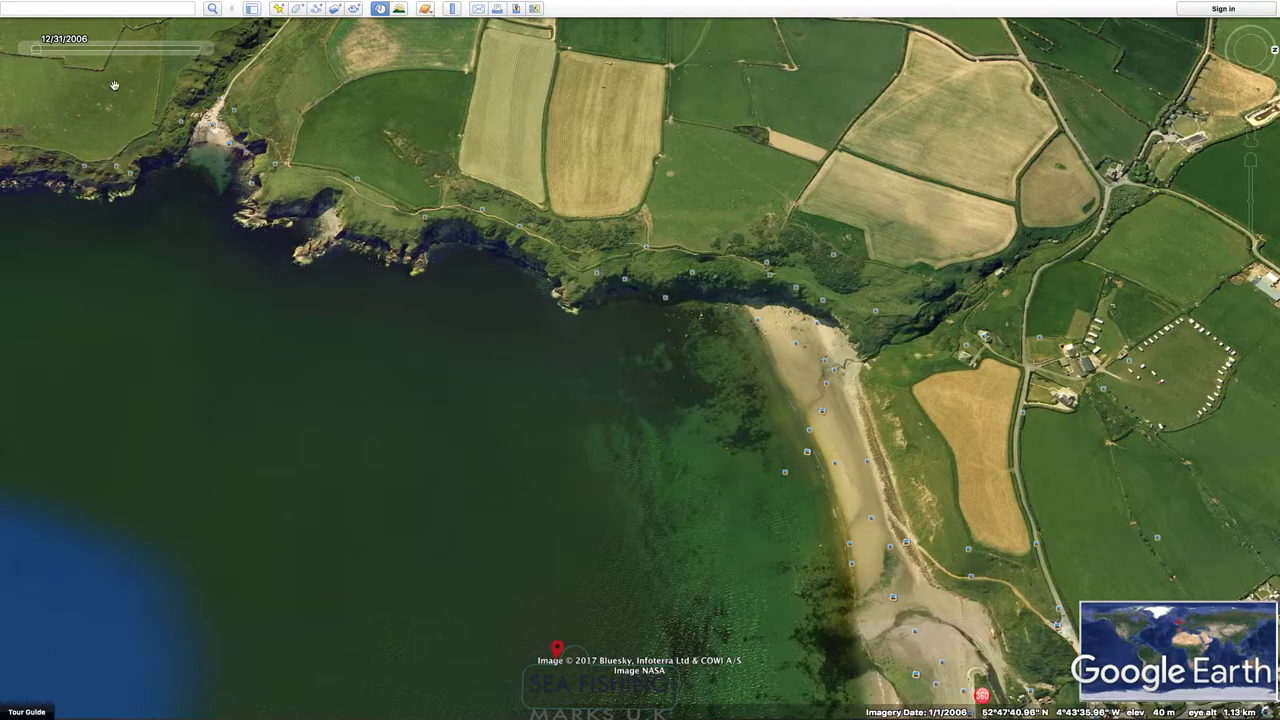
pyautogui.moveTo(36, 49); pyautogui.dragTo(202, 56)
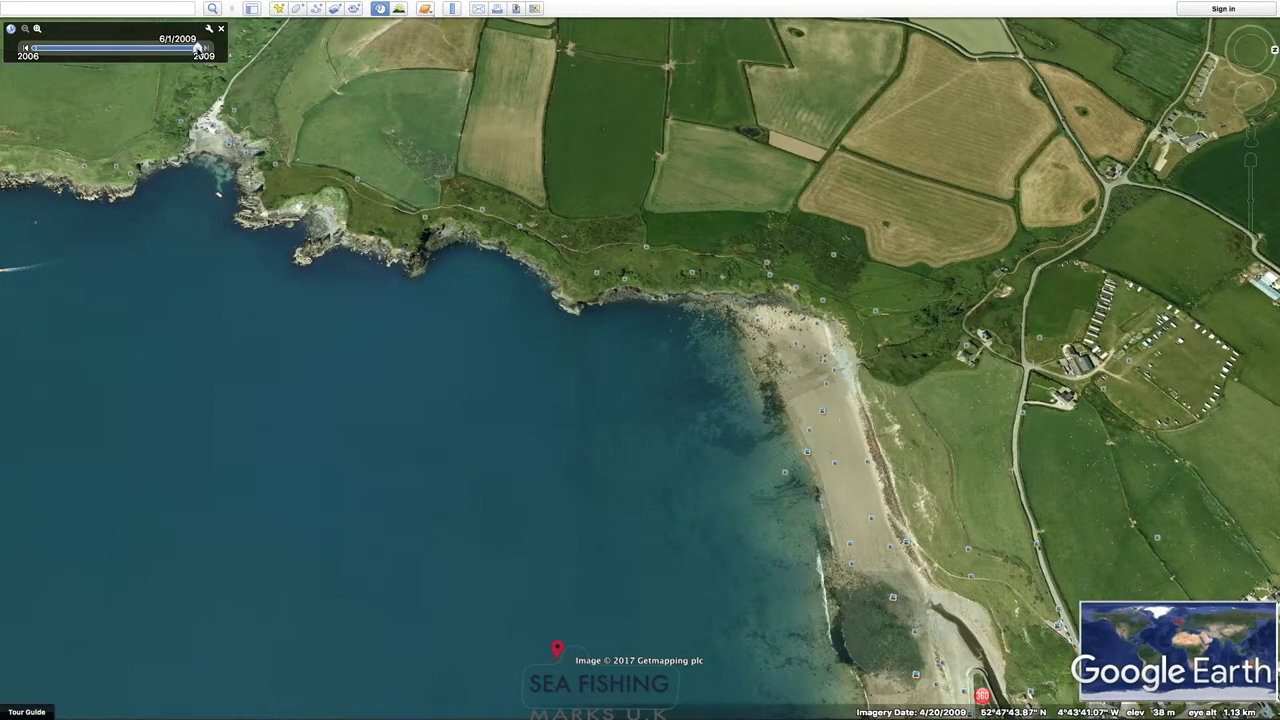
pyautogui.click(184, 52)
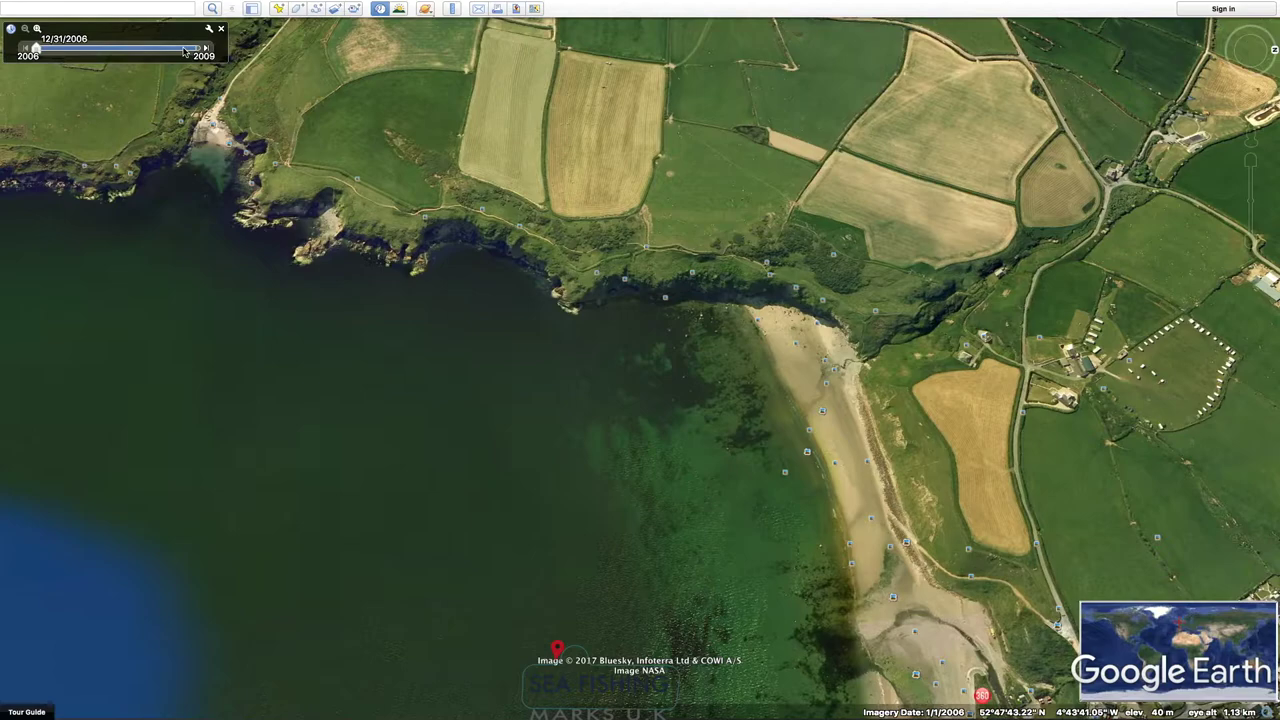
pyautogui.click(208, 54)
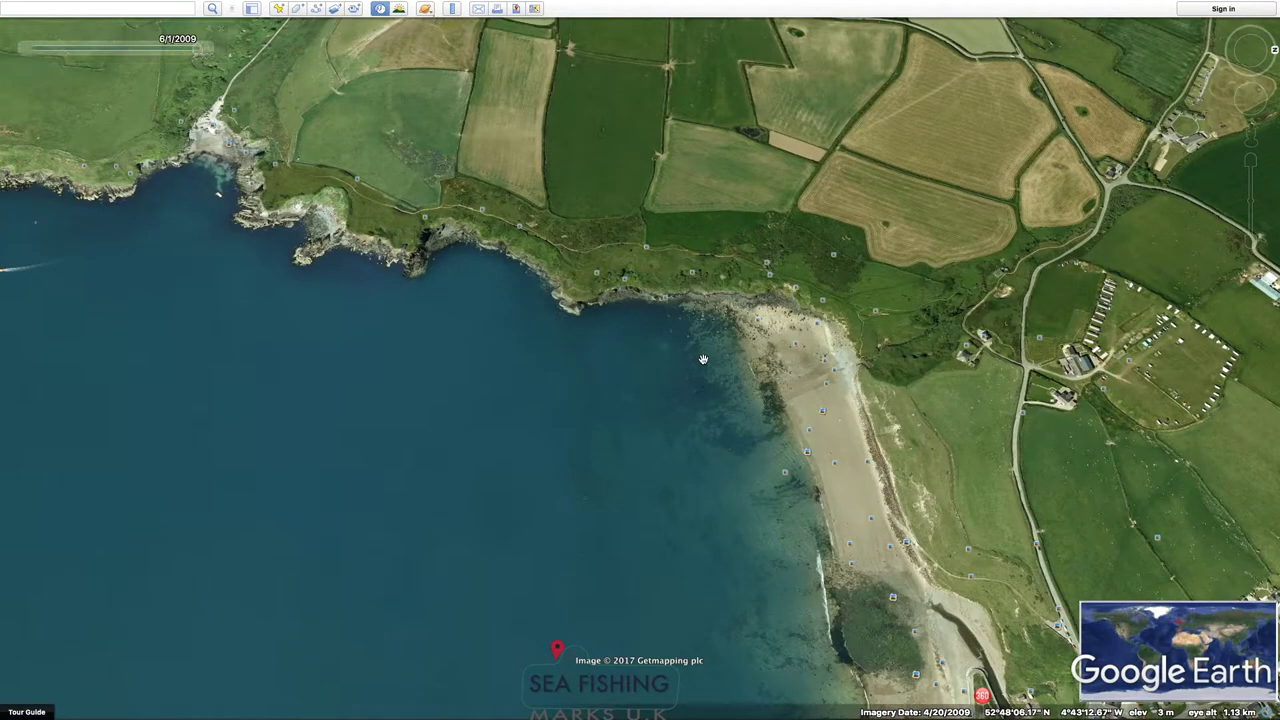
# - Turn on sunlight across the landscape and set the timeline to 12/11/2008
pyautogui.click(400, 12)
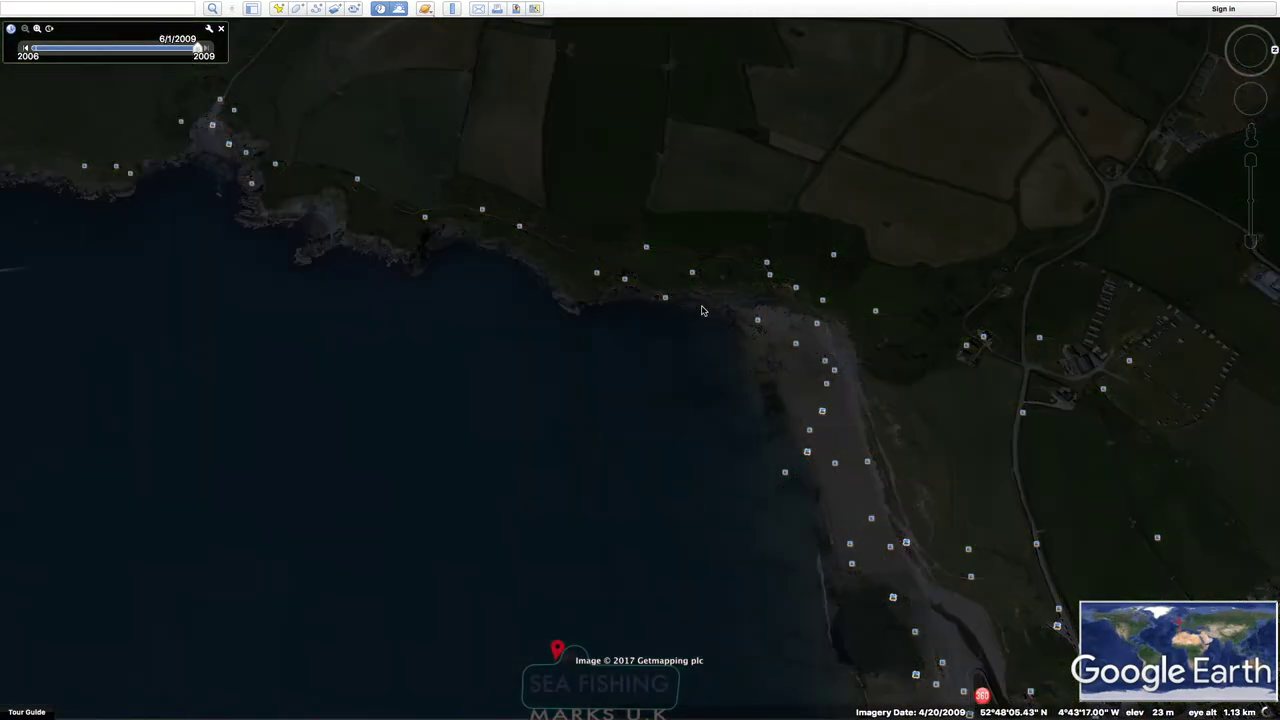
pyautogui.moveTo(200, 50); pyautogui.dragTo(167, 56)
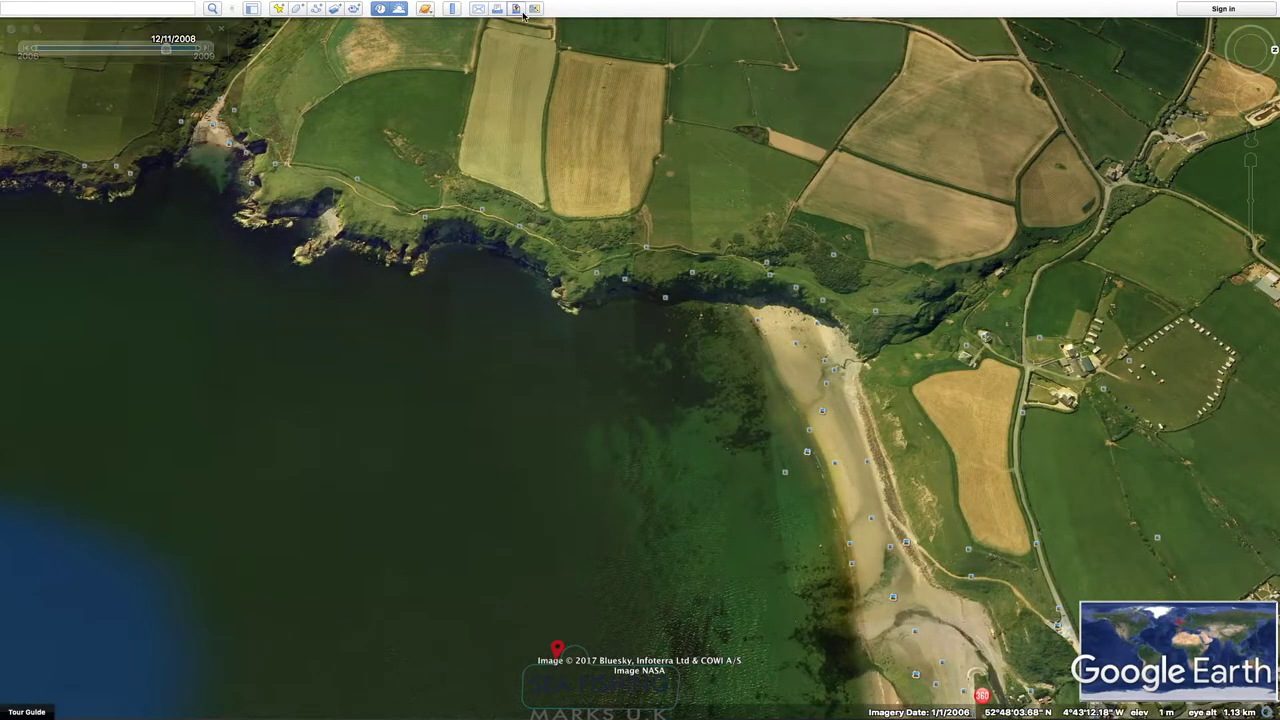
# - Show the sidebar and toggle the Terrain layer, leaving it enabled
pyautogui.moveTo(589, 5)
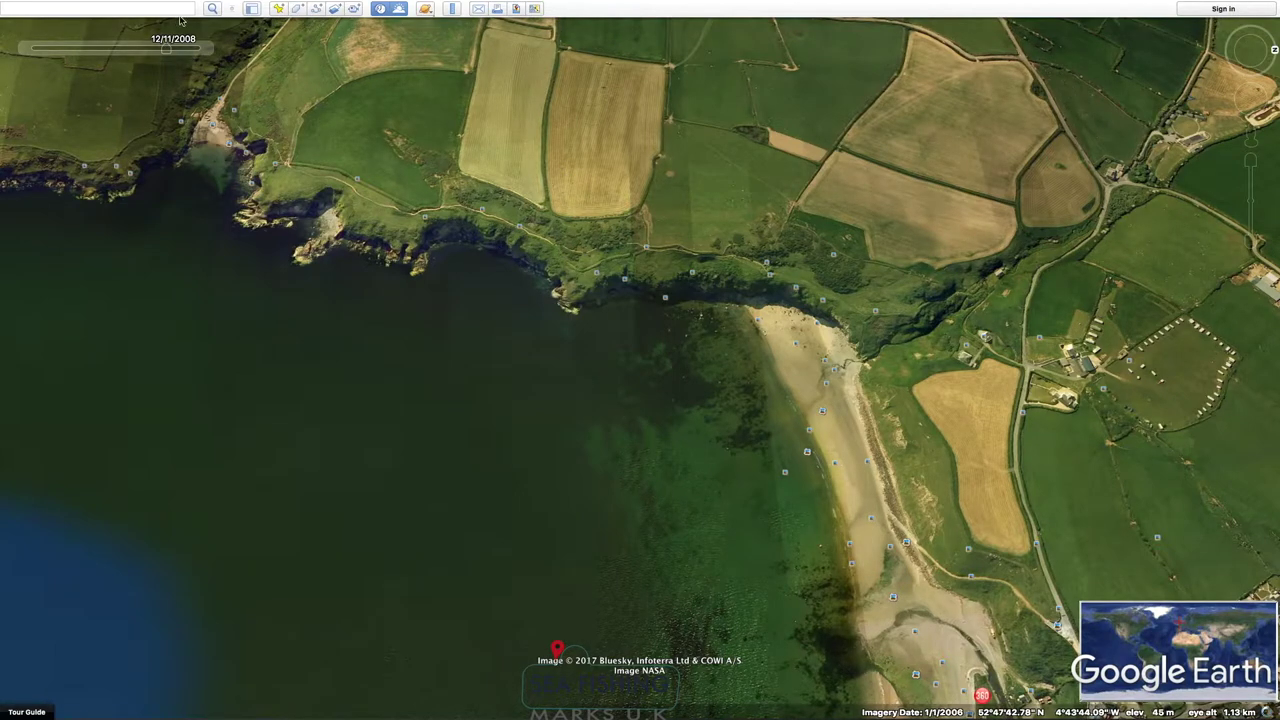
pyautogui.click(252, 9)
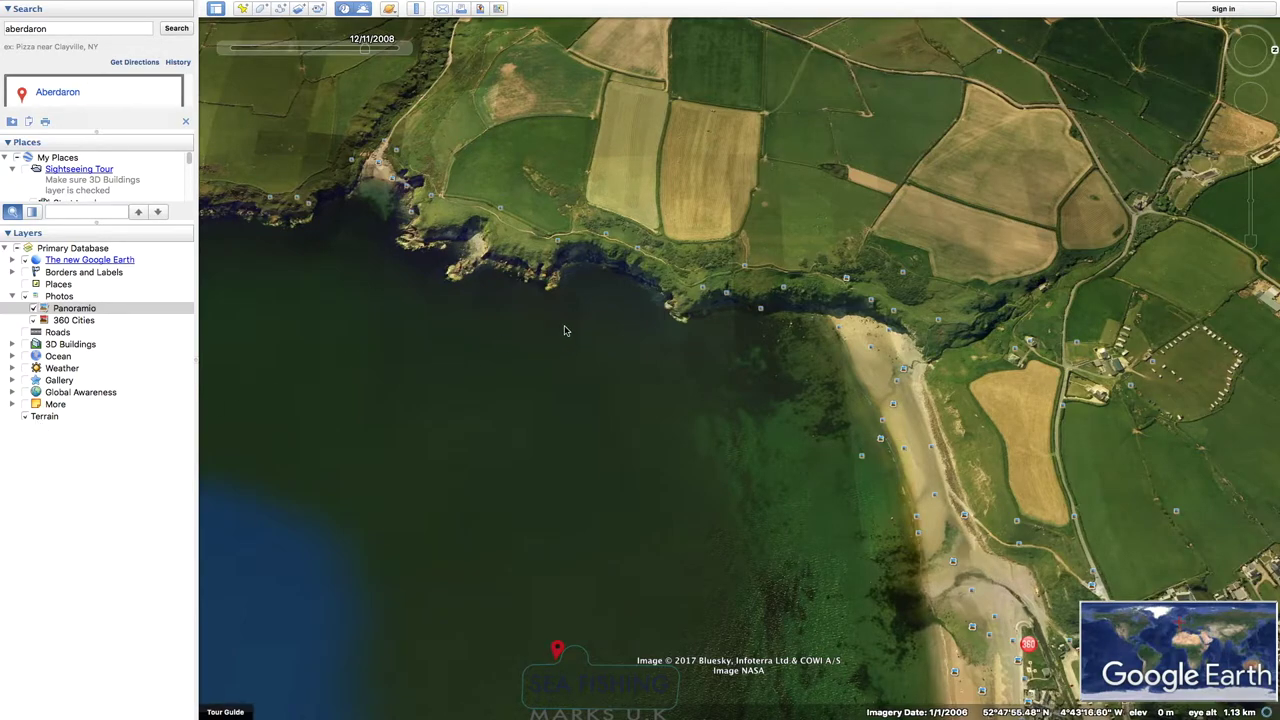
pyautogui.moveTo(564, 331); pyautogui.dragTo(580, 389)
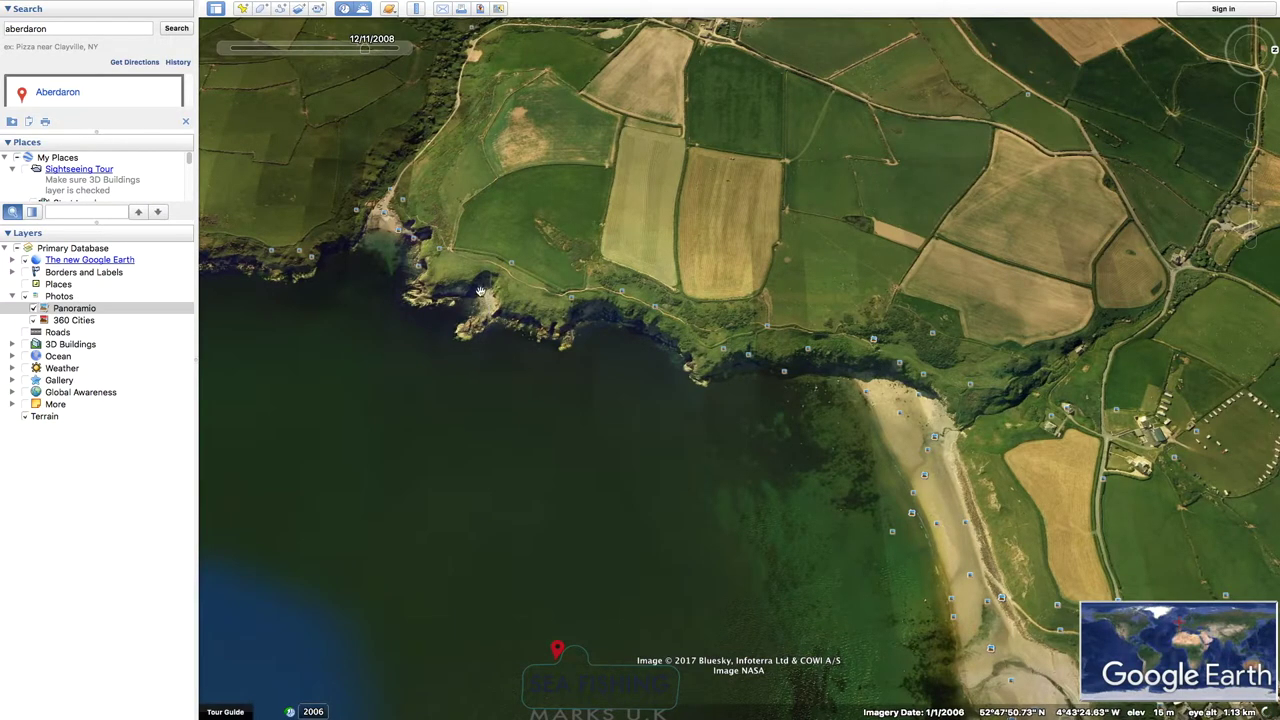
pyautogui.click(25, 417)
pyautogui.click(25, 417)
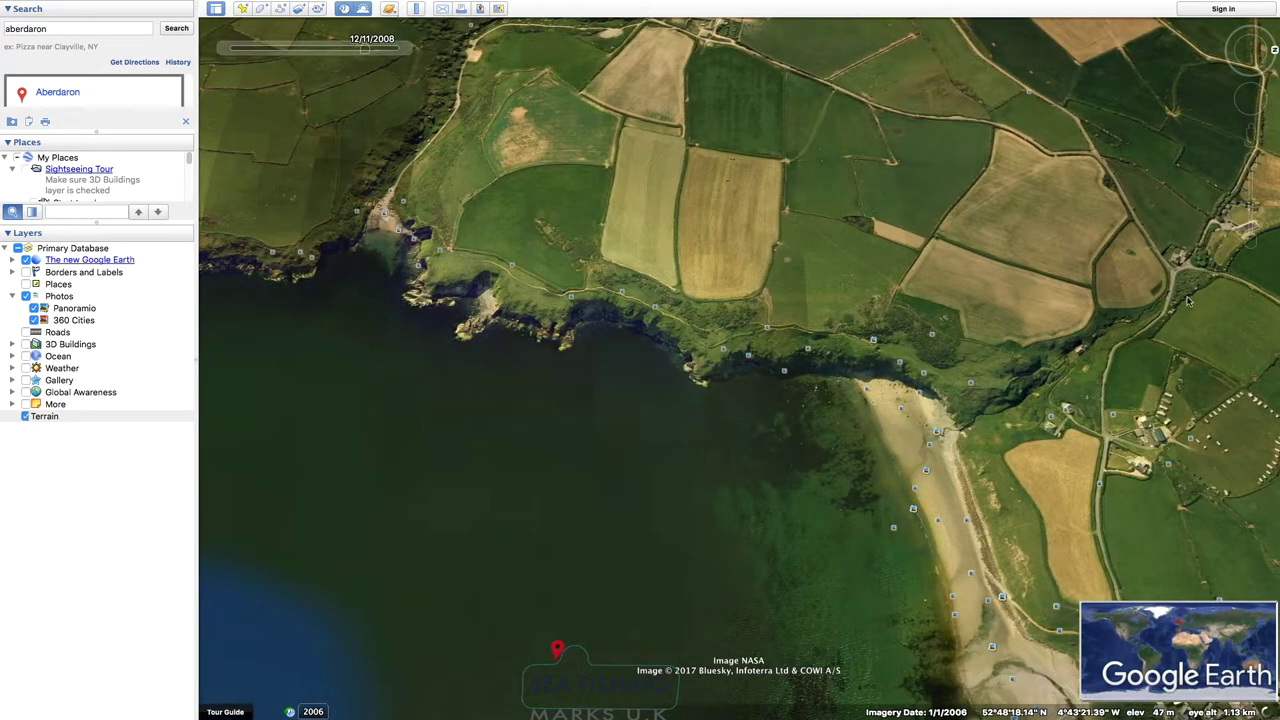
# - Tilt the bay into a low 3D perspective and inspect the rocky outcrops along the cliffs up close
pyautogui.moveTo(1252, 55)
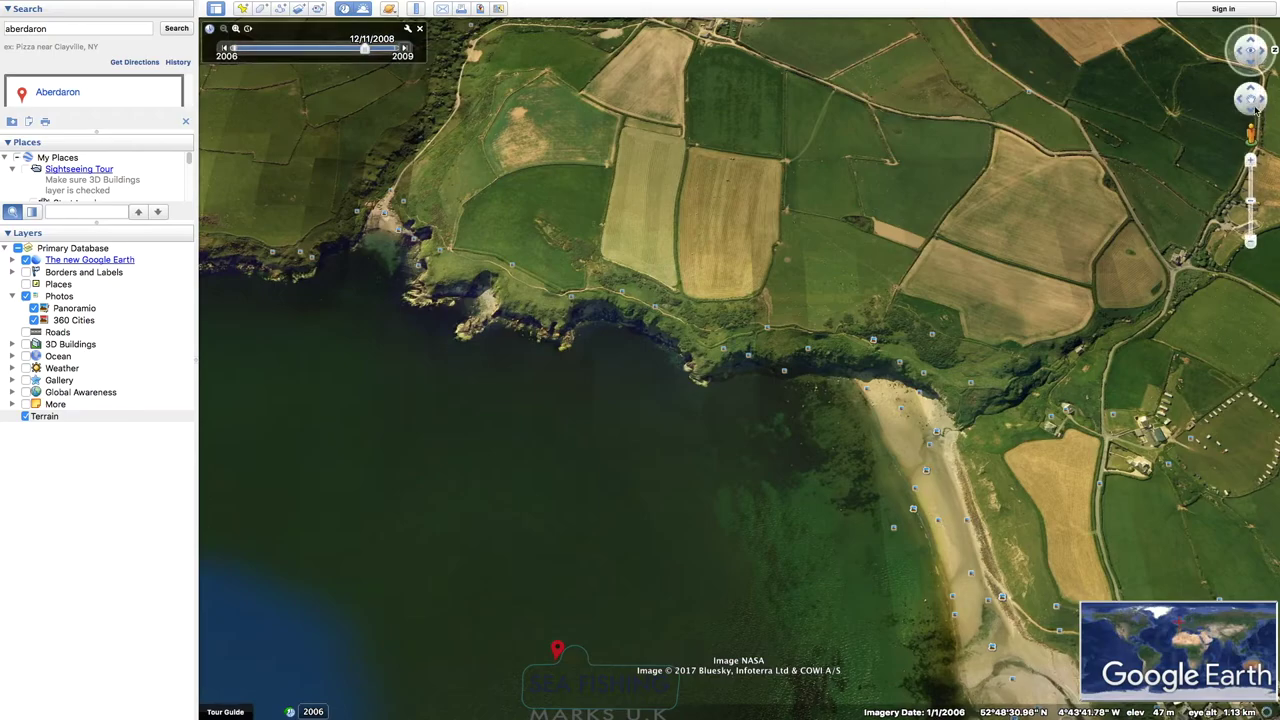
pyautogui.click(1252, 55)
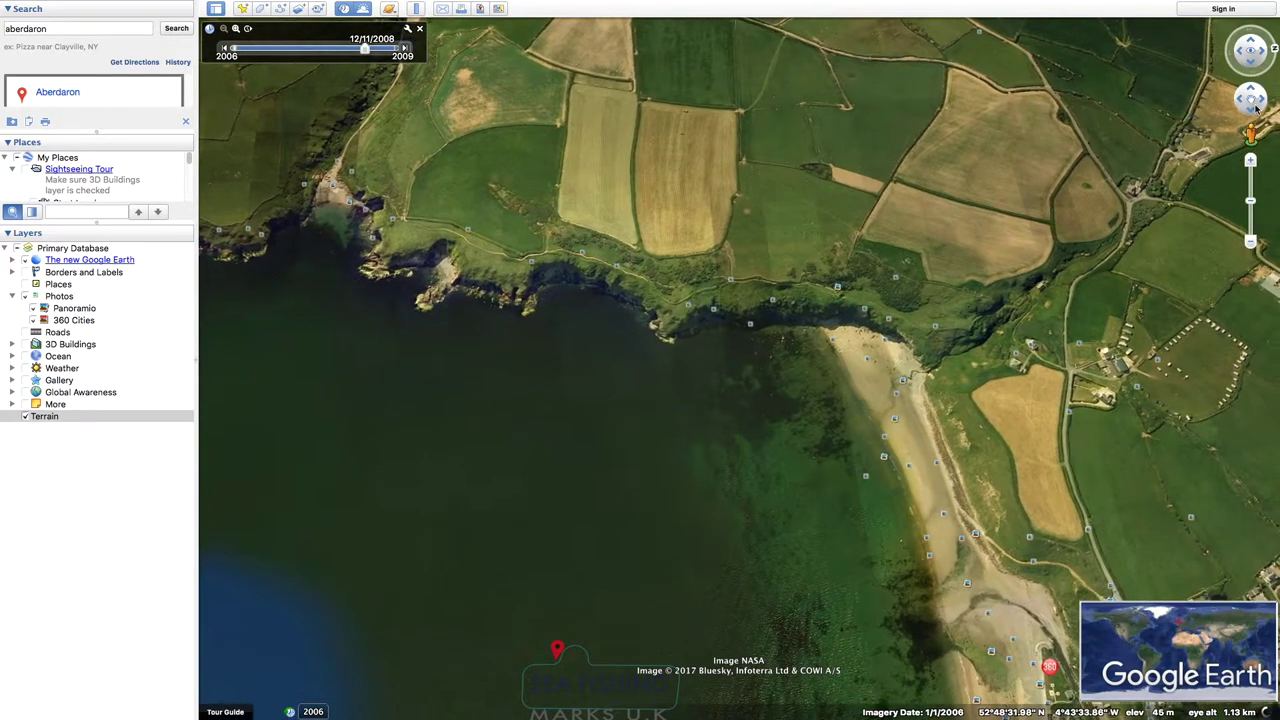
pyautogui.click(1250, 104)
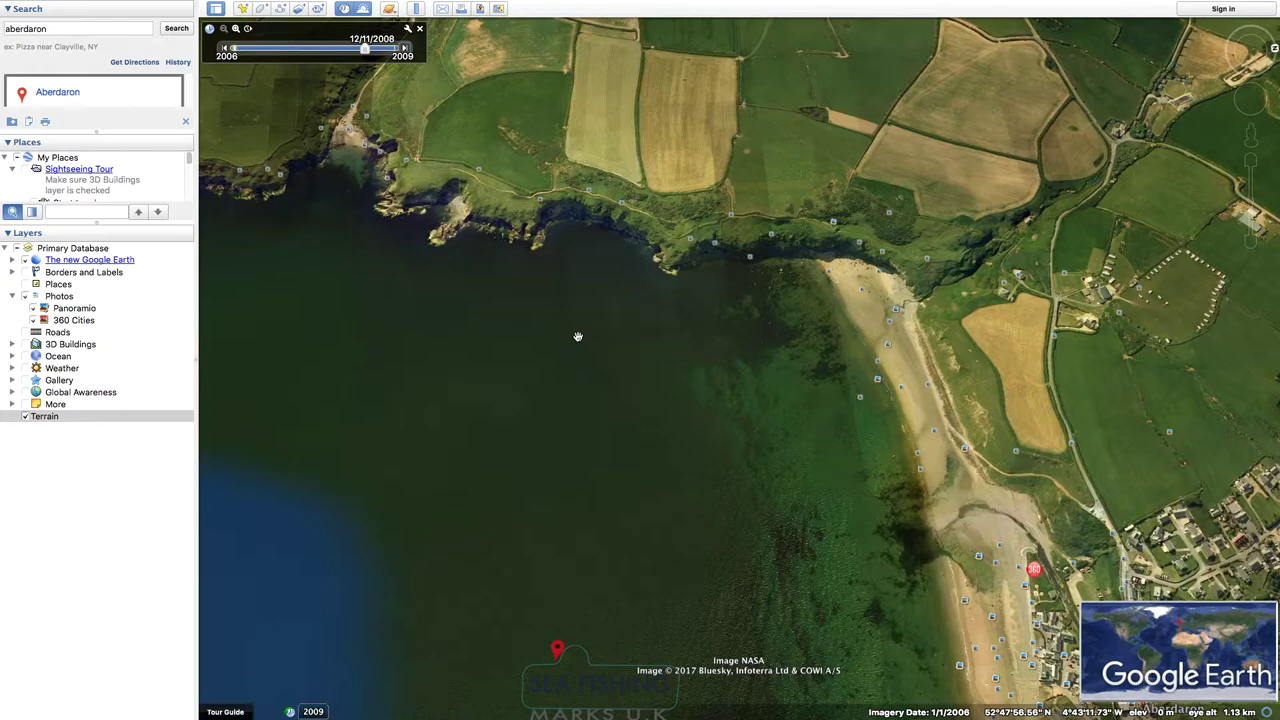
pyautogui.click(496, 278)
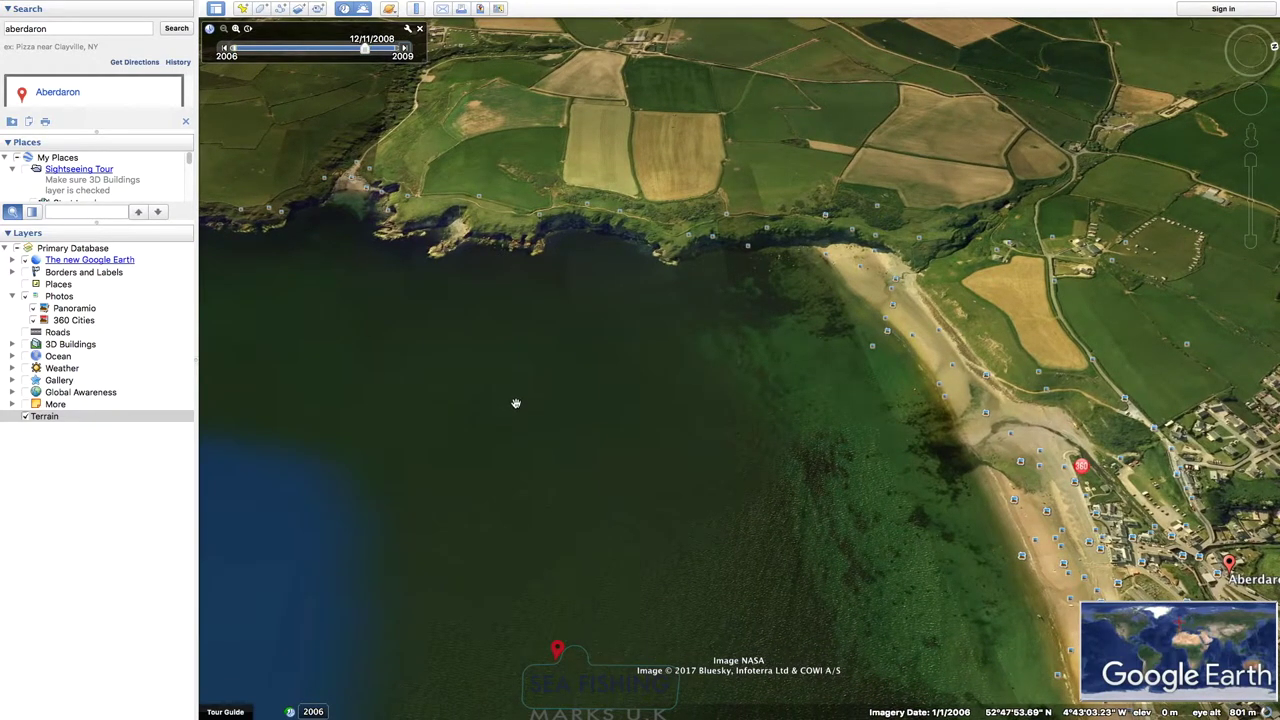
pyautogui.doubleClick(513, 266)
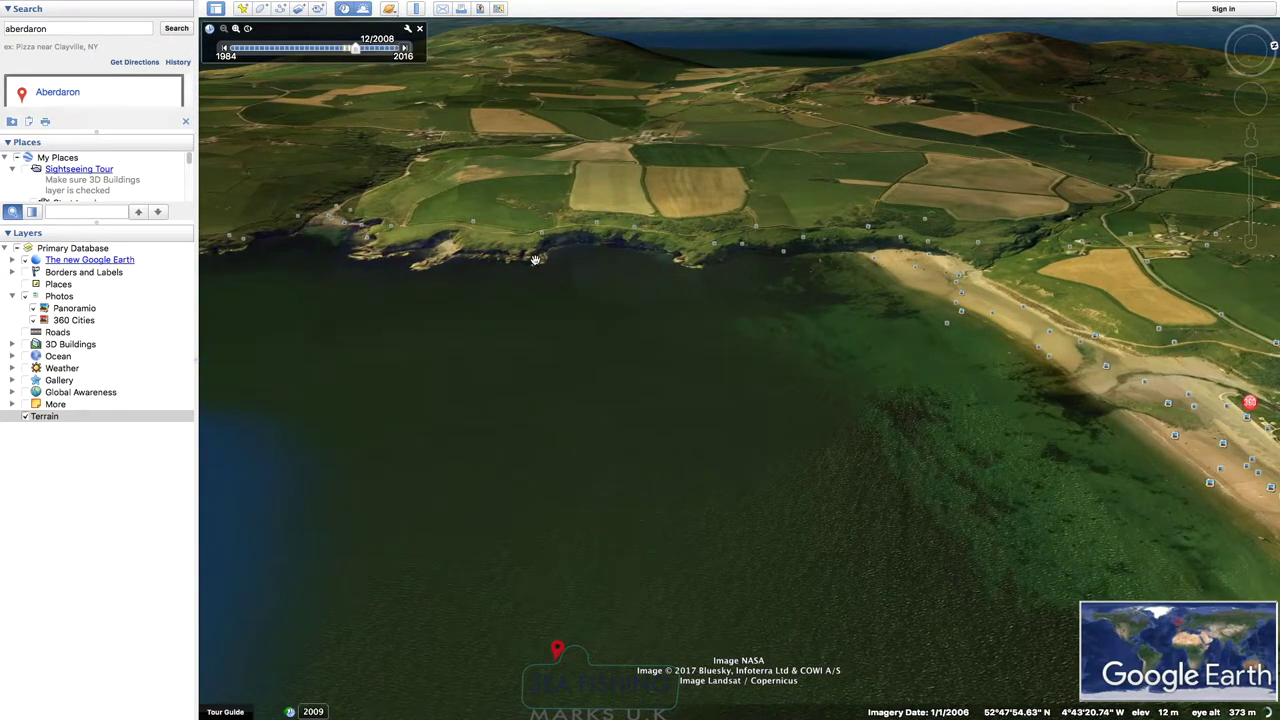
pyautogui.moveTo(535, 265); pyautogui.dragTo(674, 307)
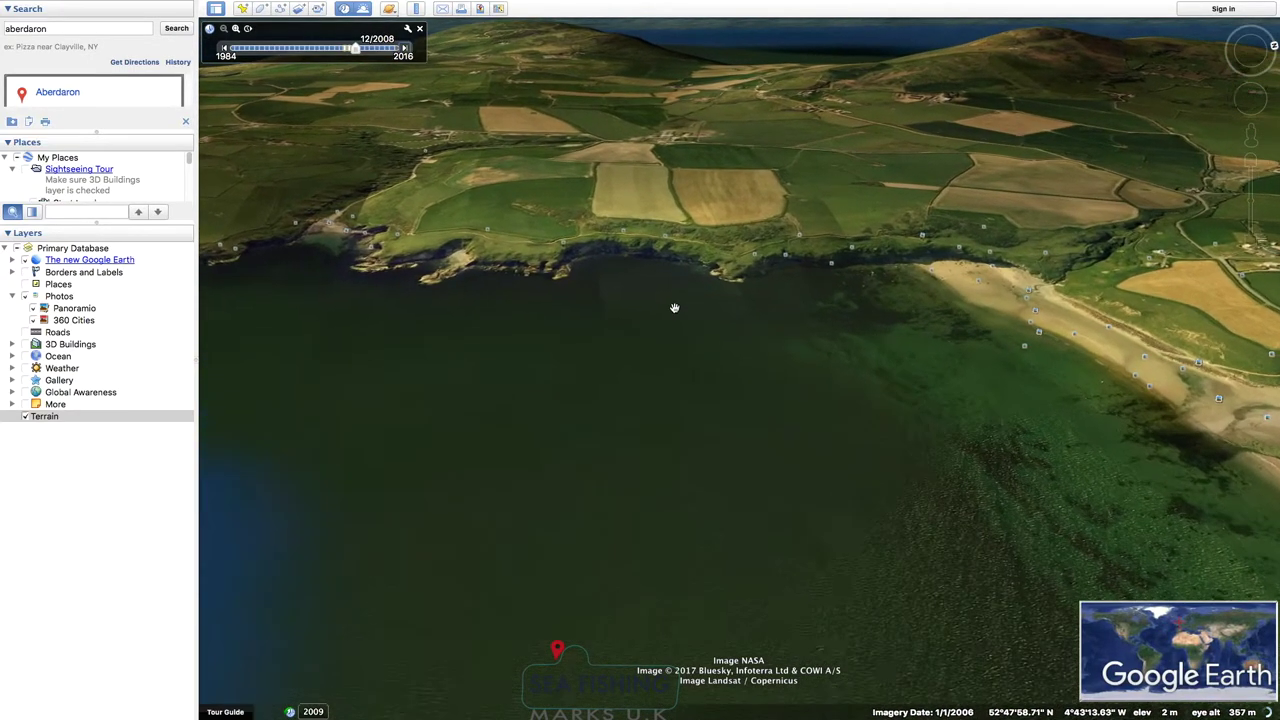
pyautogui.scroll(5, 674, 307)
pyautogui.moveTo(732, 342); pyautogui.dragTo(684, 276, button='middle')
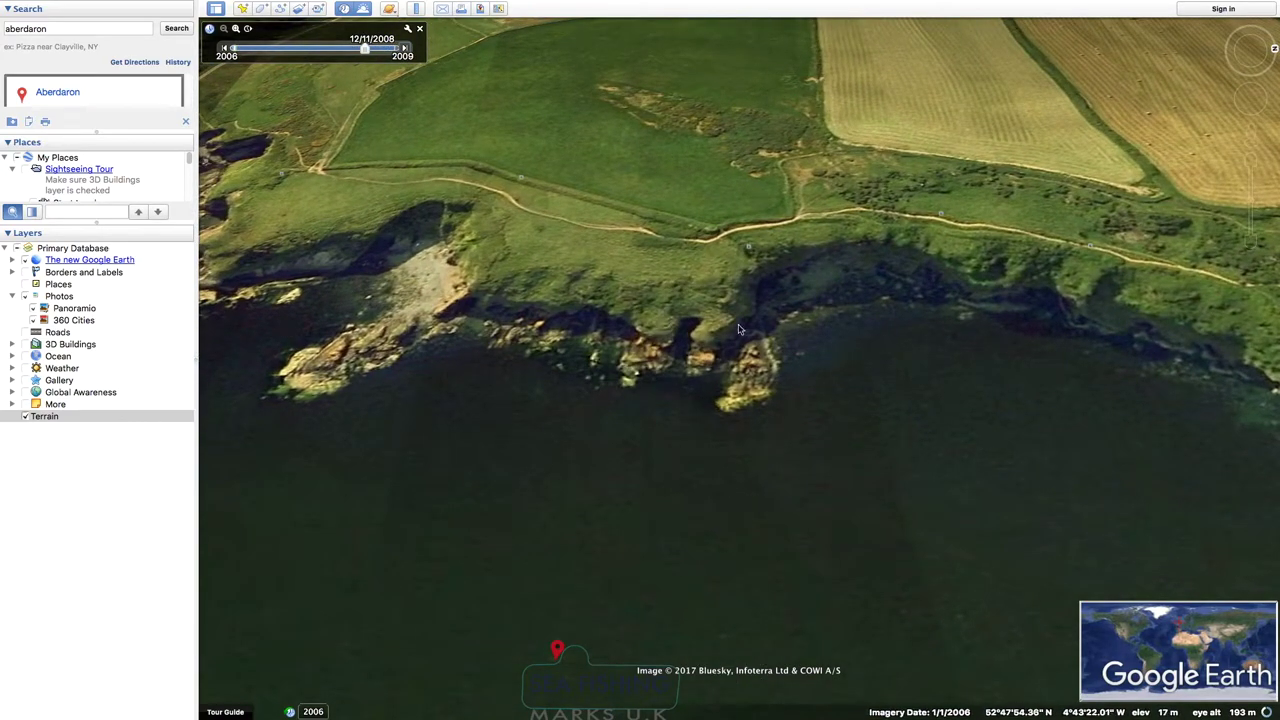
# - Examine the cliff line westwards from the rocky outcrops to the small sandy cove
pyautogui.scroll(-2, 700, 329)
pyautogui.scroll(-2, 543, 291)
pyautogui.moveTo(490, 332); pyautogui.dragTo(655, 350)
pyautogui.moveTo(545, 278); pyautogui.dragTo(648, 332)
pyautogui.moveTo(580, 300); pyautogui.dragTo(693, 381)
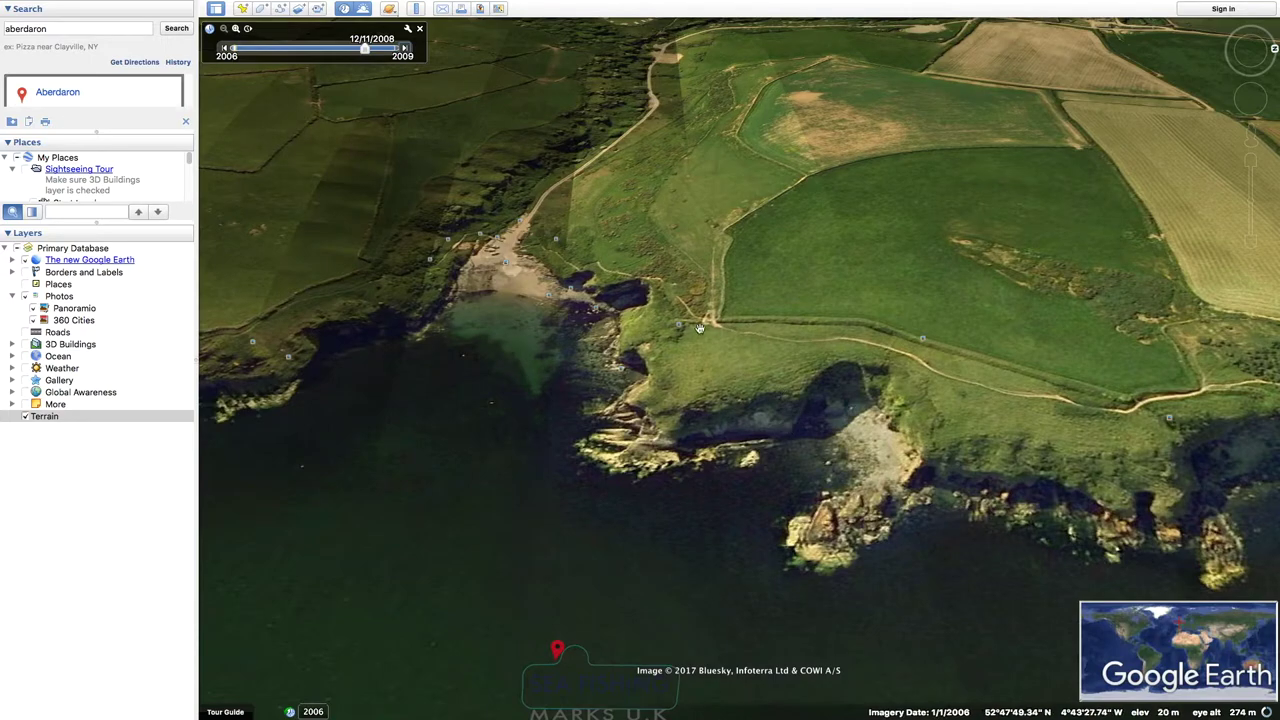
pyautogui.scroll(-5, 769, 337)
pyautogui.moveTo(740, 348); pyautogui.dragTo(667, 333)
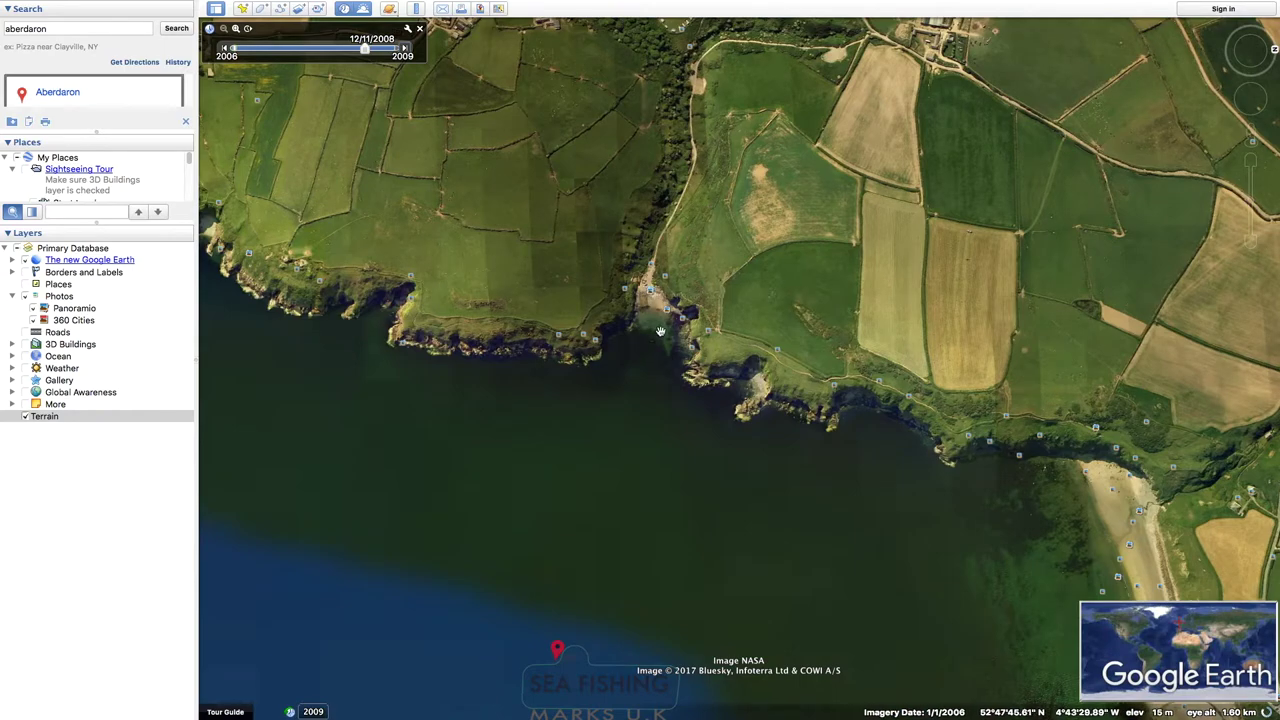
# - Inspect the small cove up close, view the "Rocks formed by the sea" photo beside it, and close the photo
pyautogui.scroll(2, 657, 327)
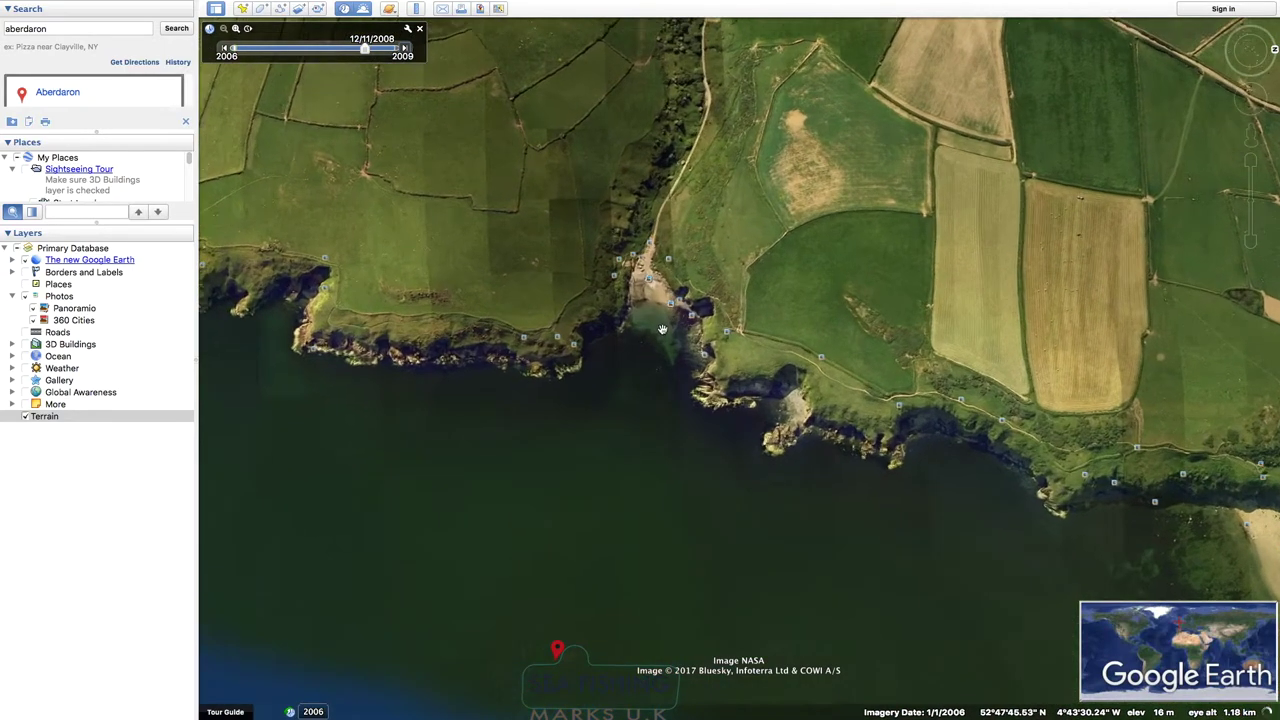
pyautogui.scroll(5, 658, 373)
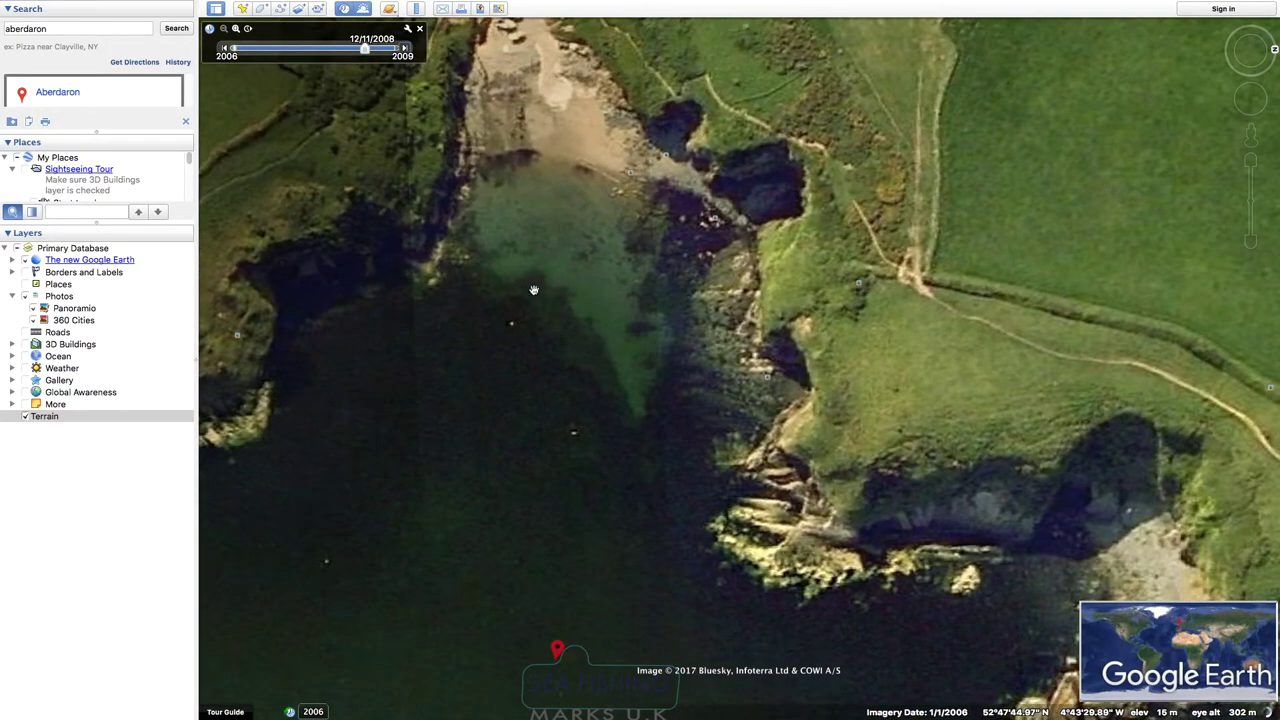
pyautogui.scroll(-1, 705, 240)
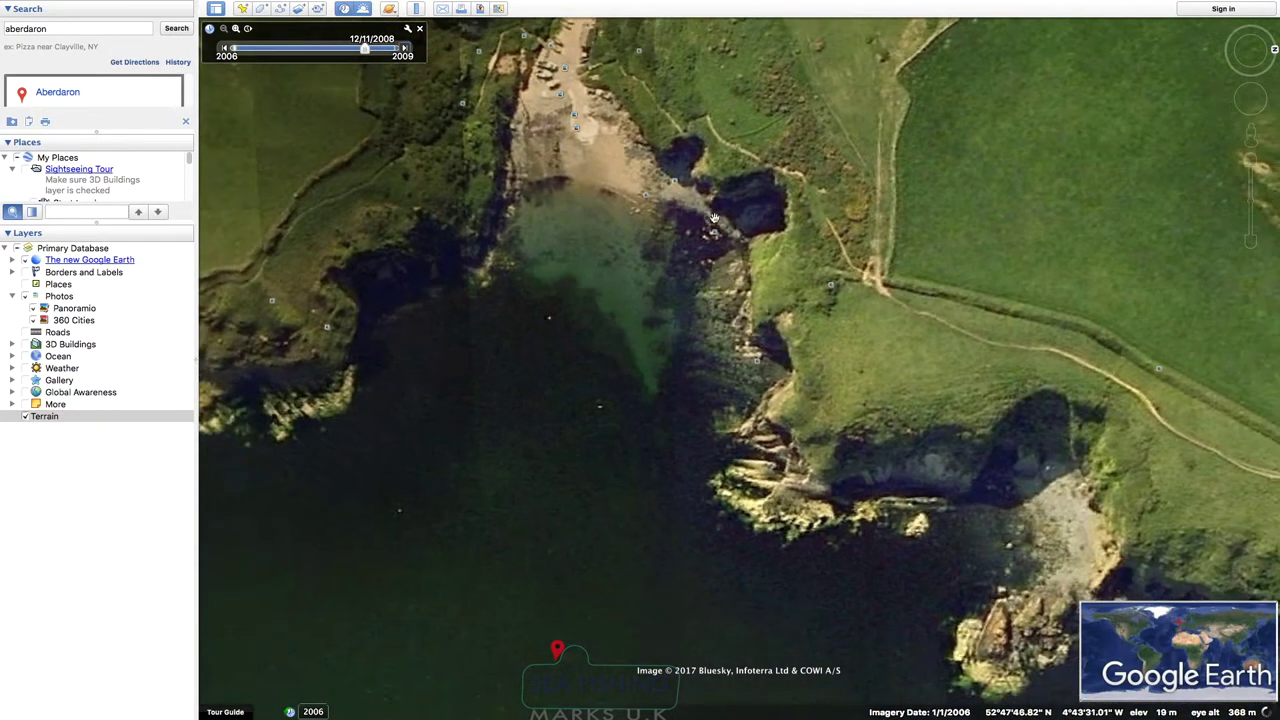
pyautogui.click(714, 235)
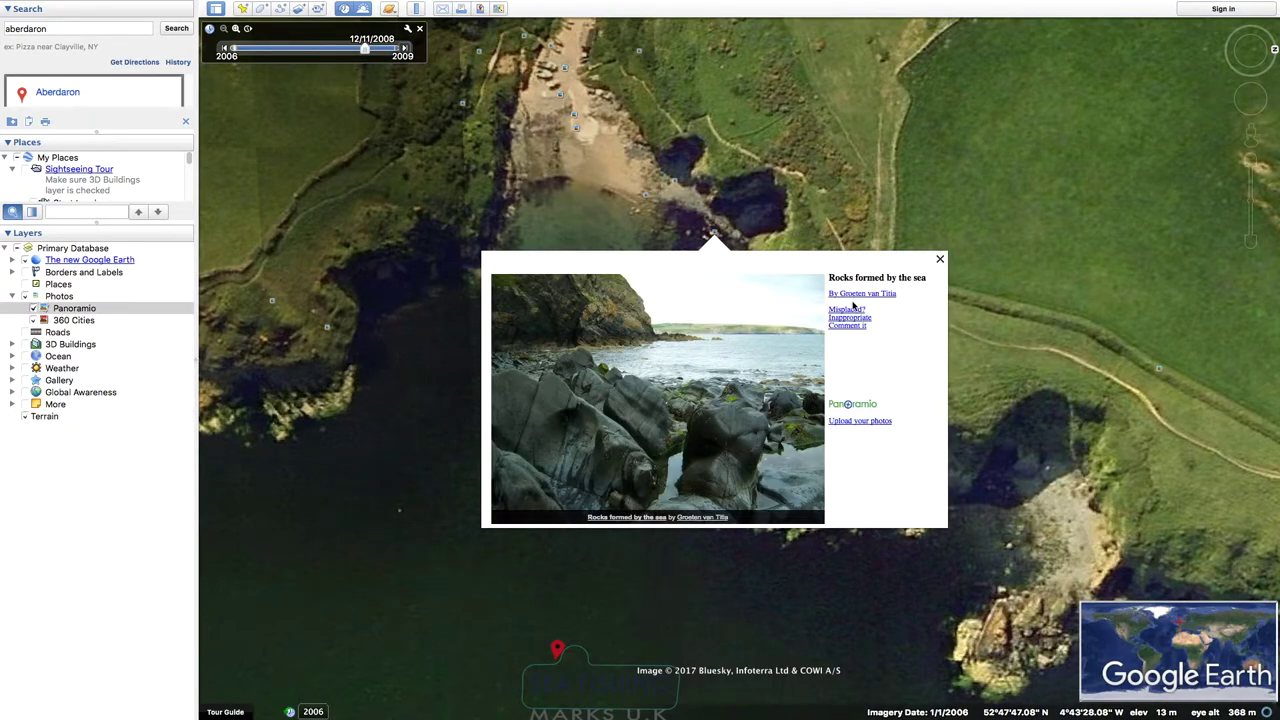
pyautogui.click(939, 261)
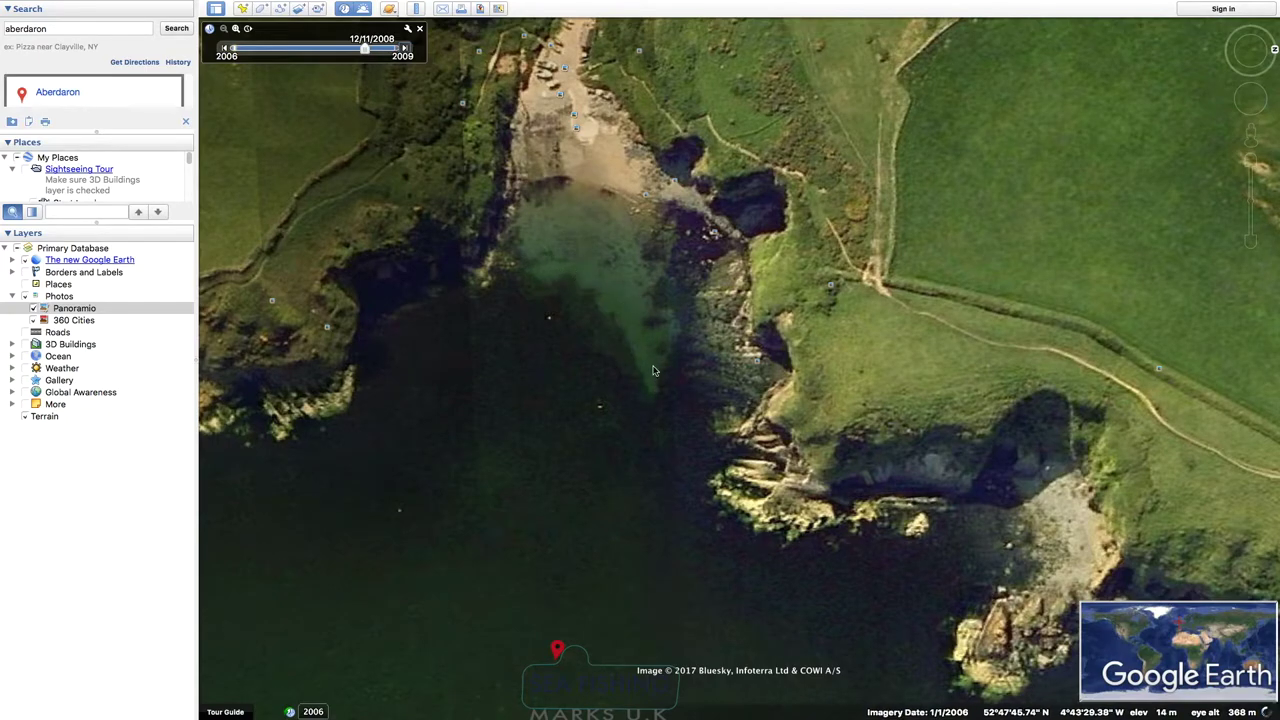
# - Follow the coastline west from the cove and north around the headland, examining its rocky shore
pyautogui.scroll(-5, 599, 293)
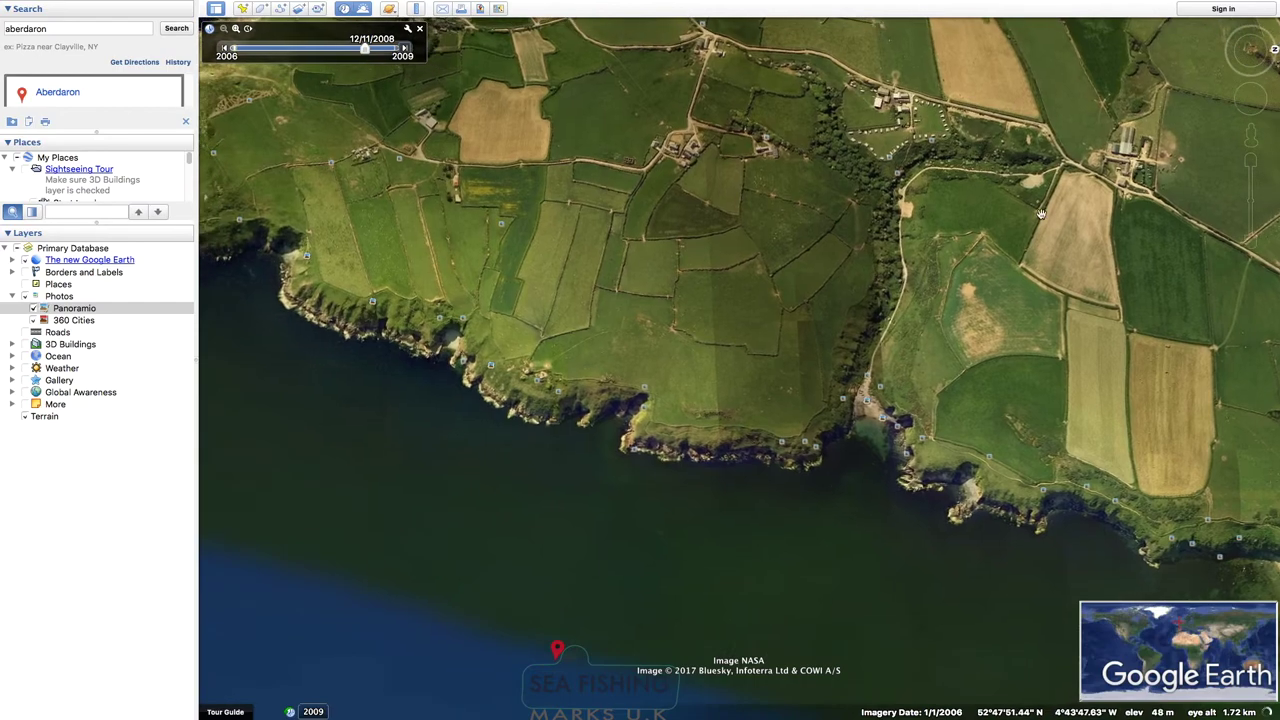
pyautogui.click(1252, 100)
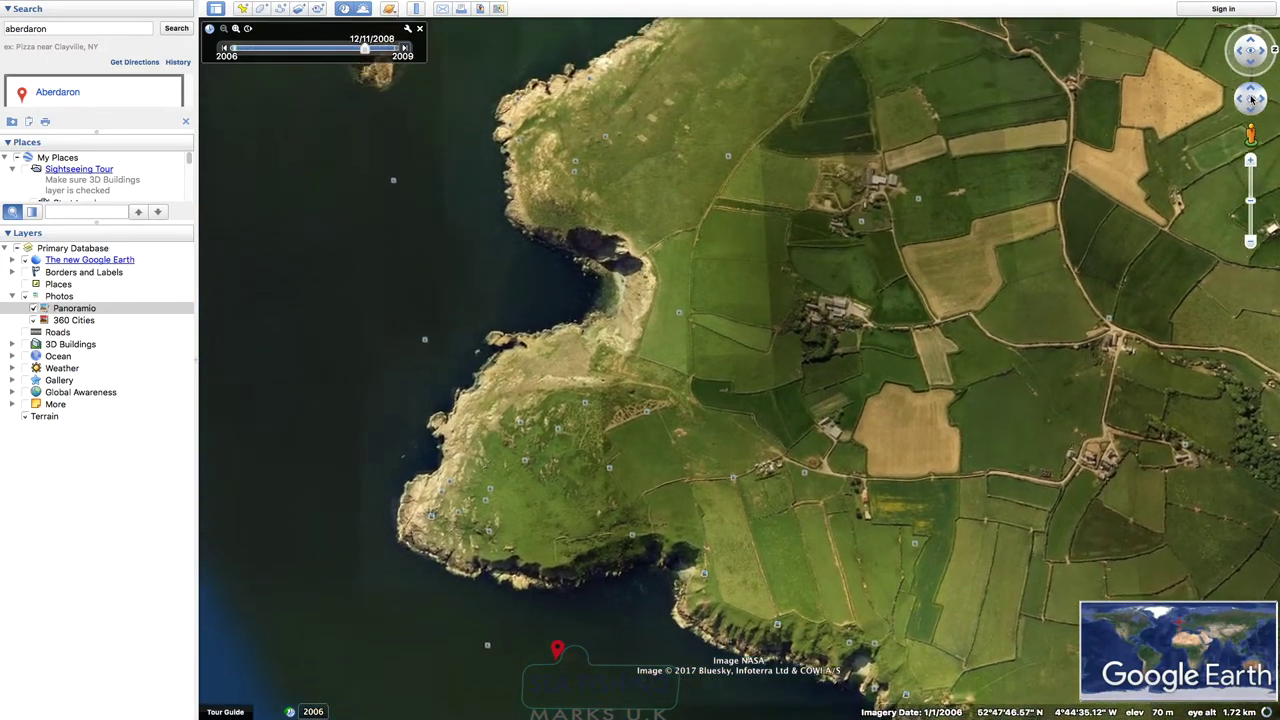
pyautogui.moveTo(1252, 99); pyautogui.dragTo(1252, 99)
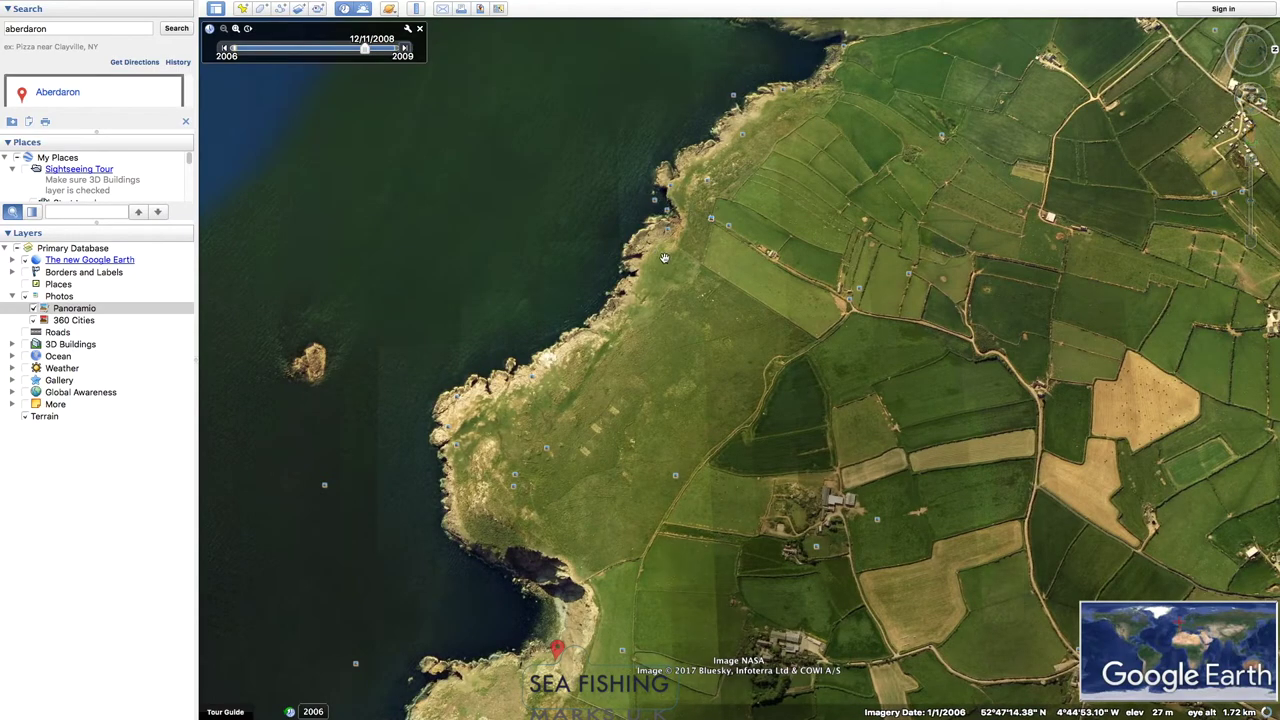
pyautogui.scroll(2, 695, 252)
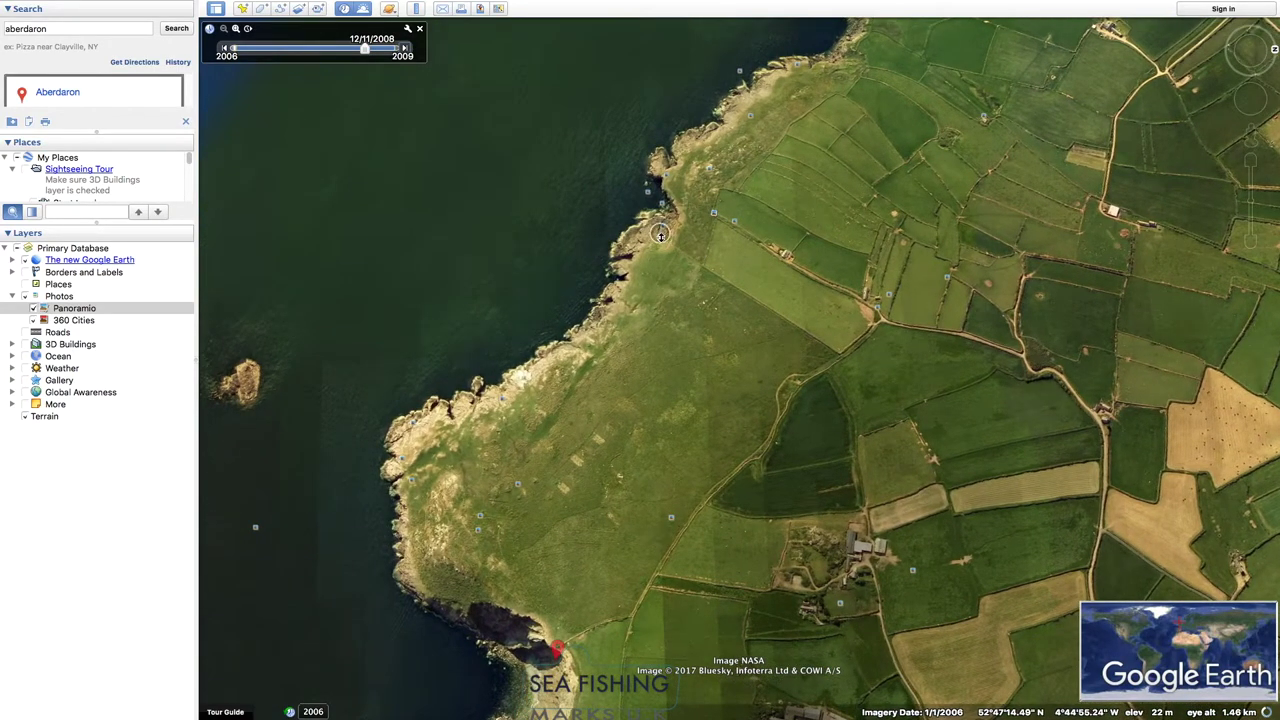
pyautogui.scroll(2, 660, 236)
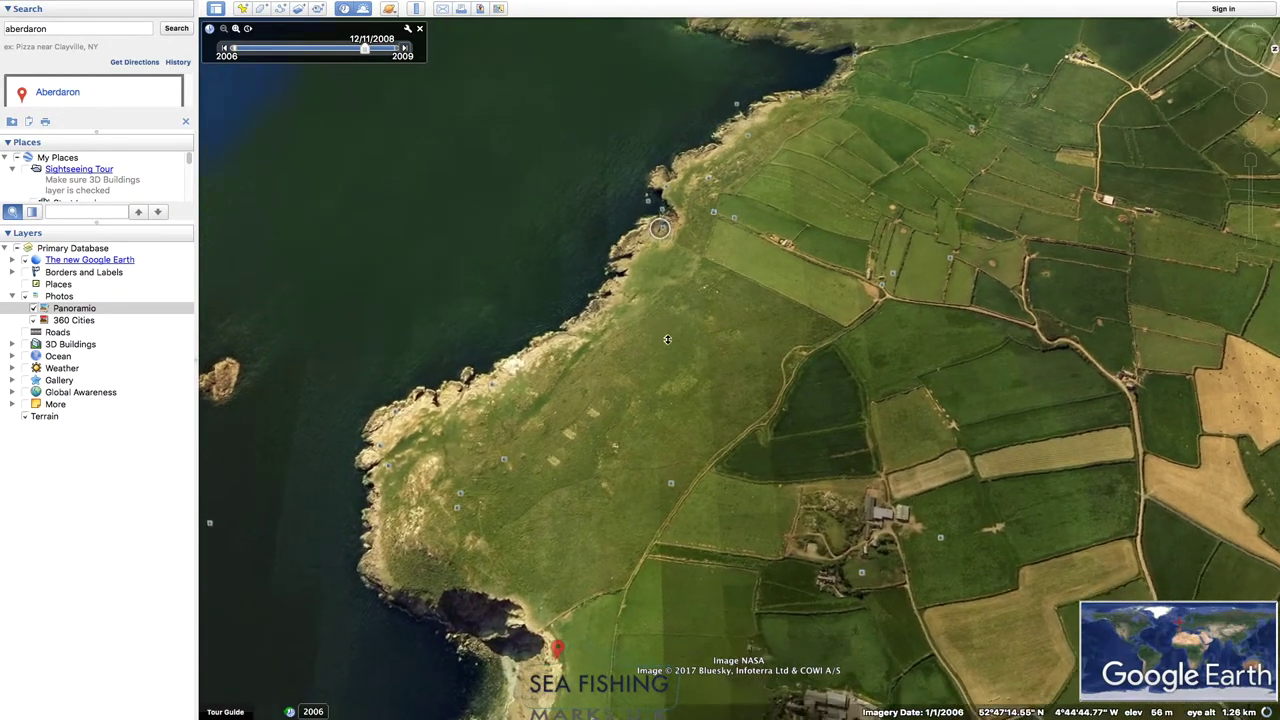
# - Examine the rocky headland in a tilted 3D view, view its "View of the coast" photo, and close the photo
pyautogui.scroll(3, 560, 259)
pyautogui.moveTo(484, 250); pyautogui.dragTo(806, 261)
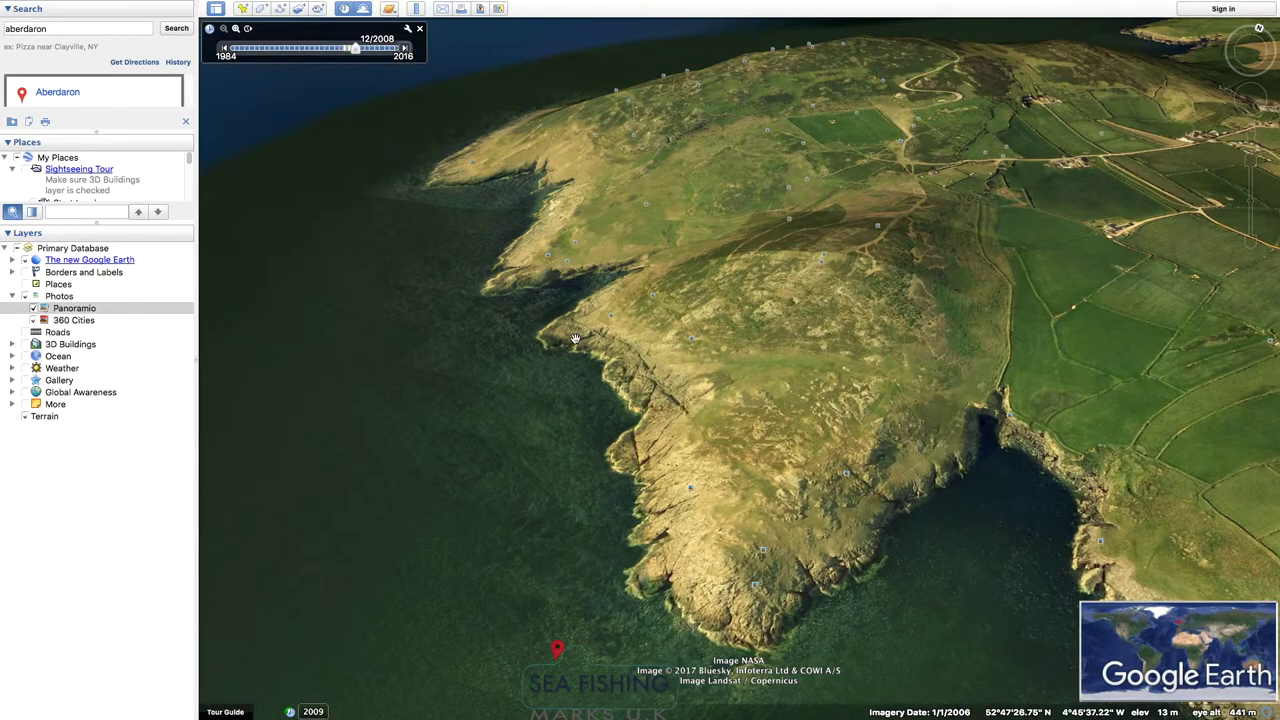
pyautogui.click(611, 316)
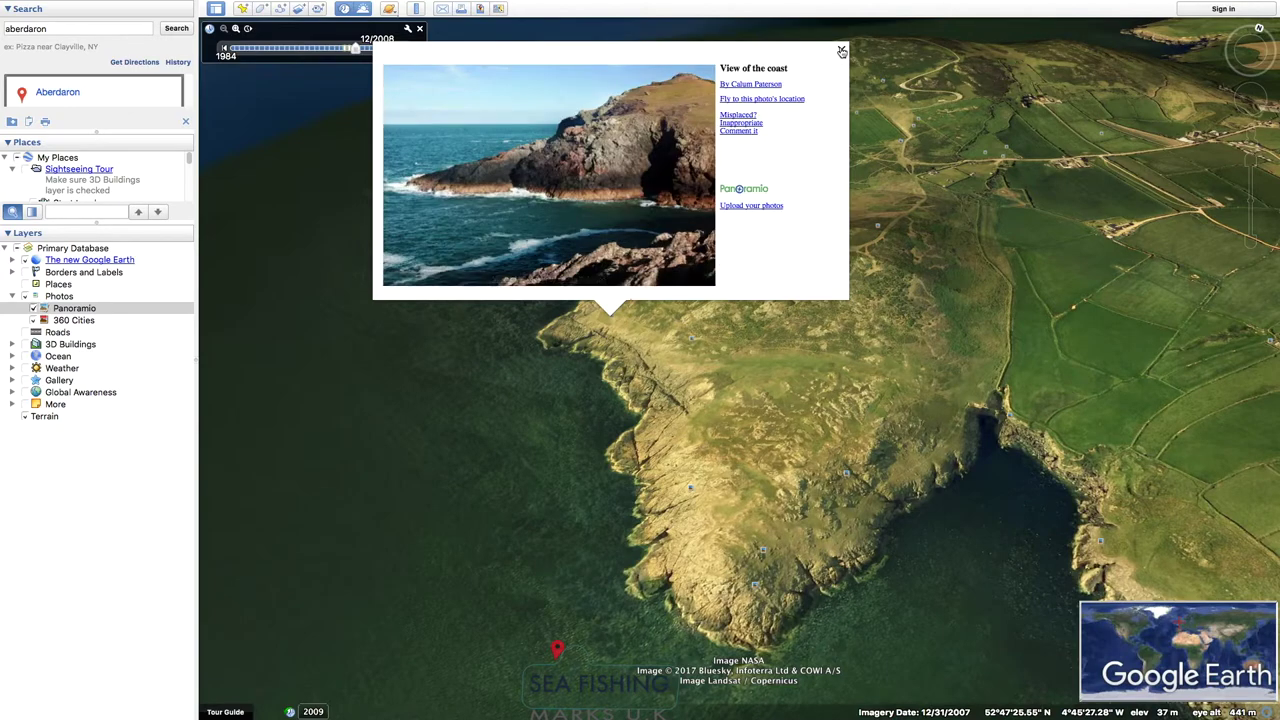
pyautogui.click(843, 51)
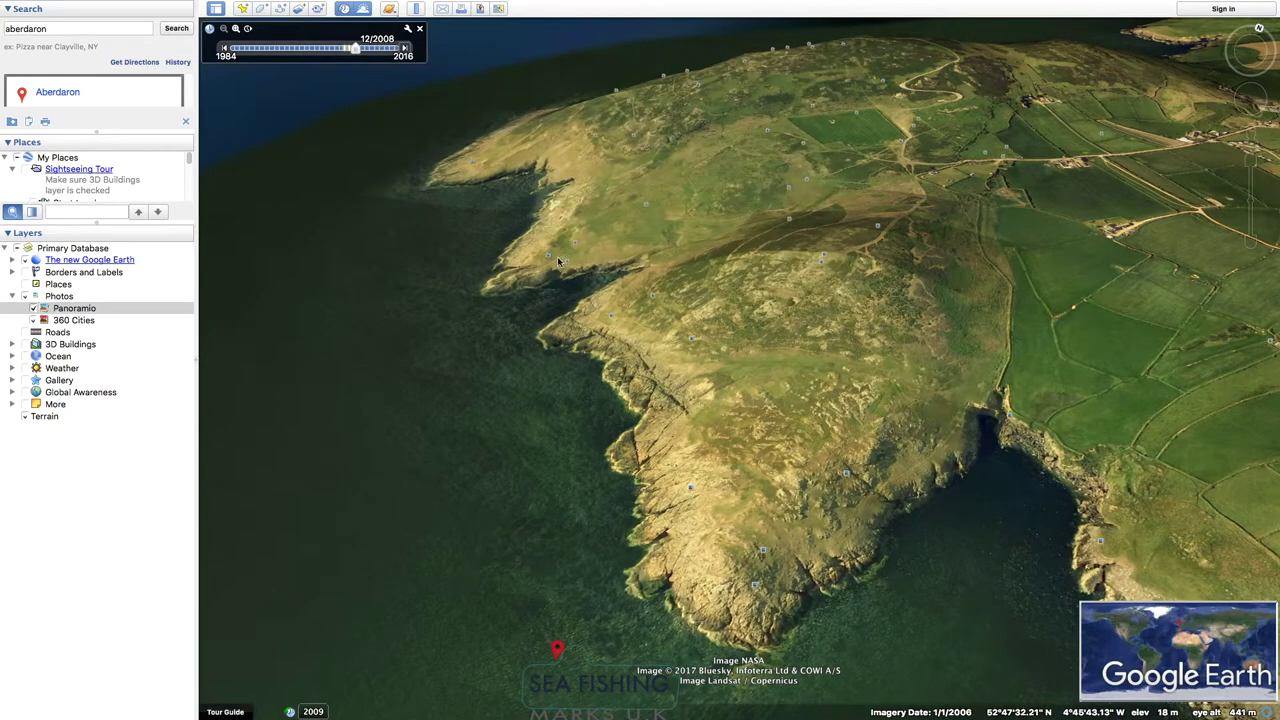
pyautogui.moveTo(547, 253); pyautogui.dragTo(712, 309)
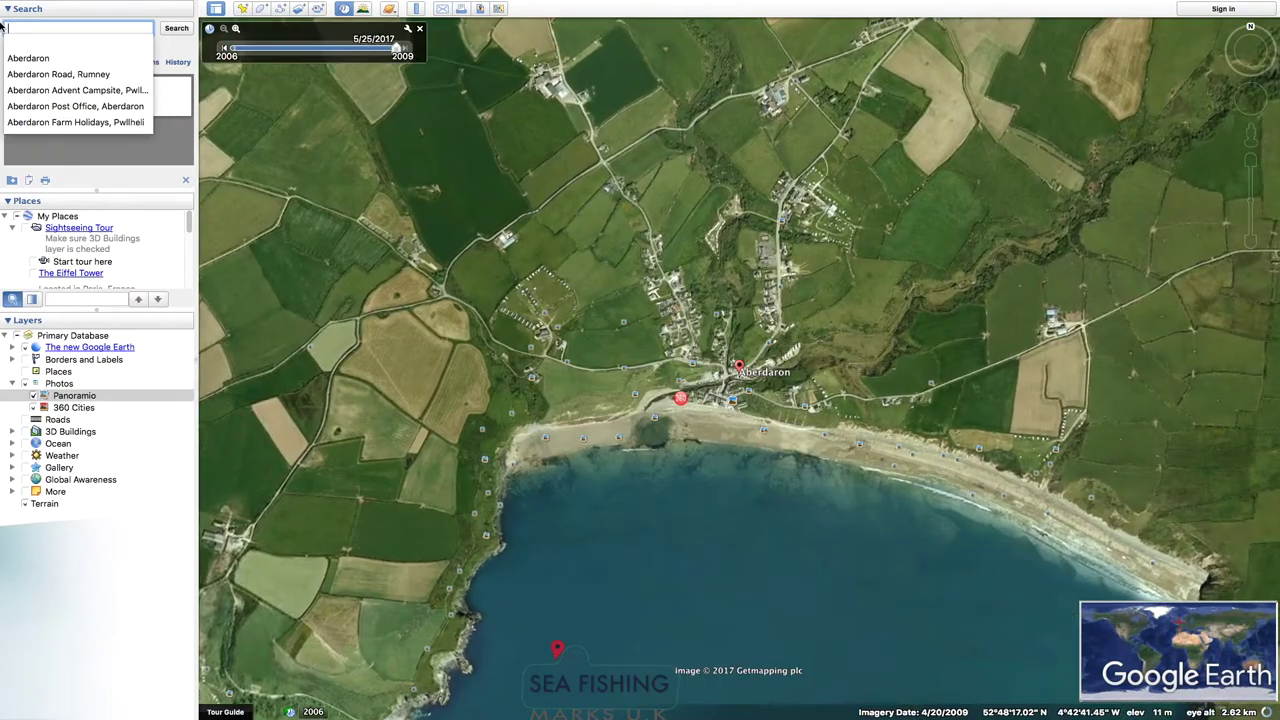
# - Search for falmouth and fly the map to the town
pyautogui.press('BackSpace')
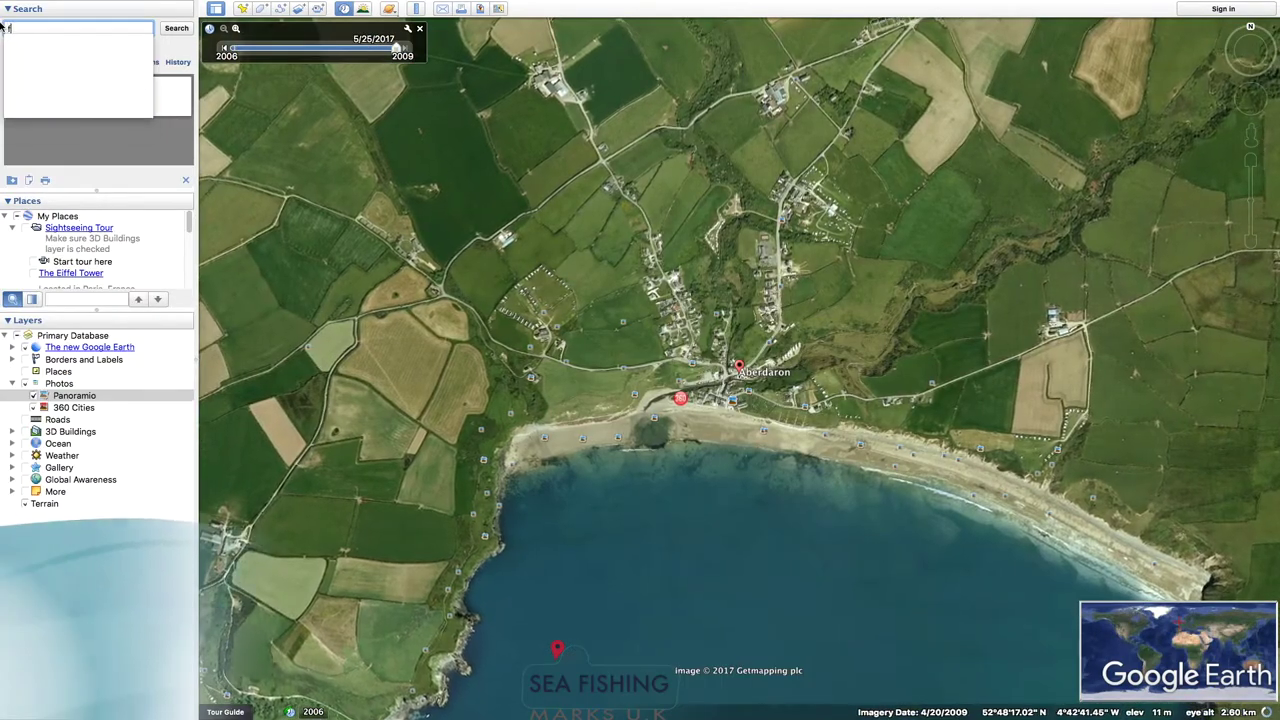
pyautogui.write('falmouth')
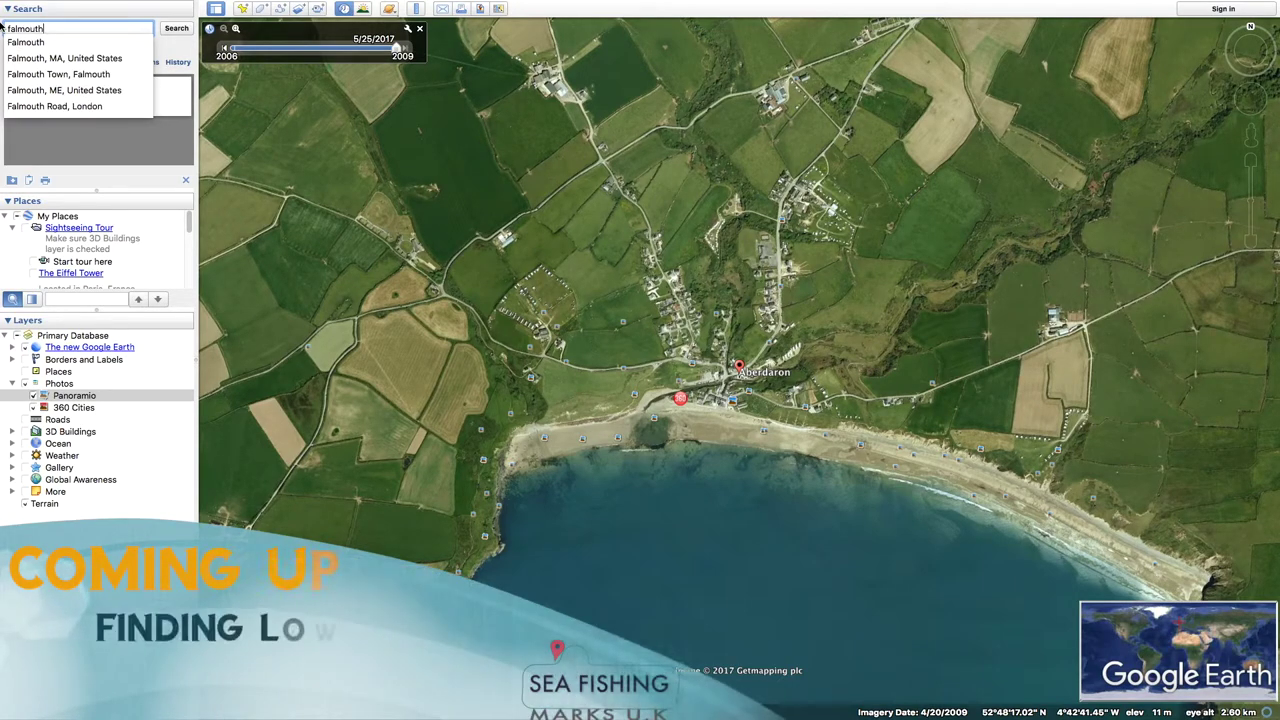
pyautogui.press('Return')
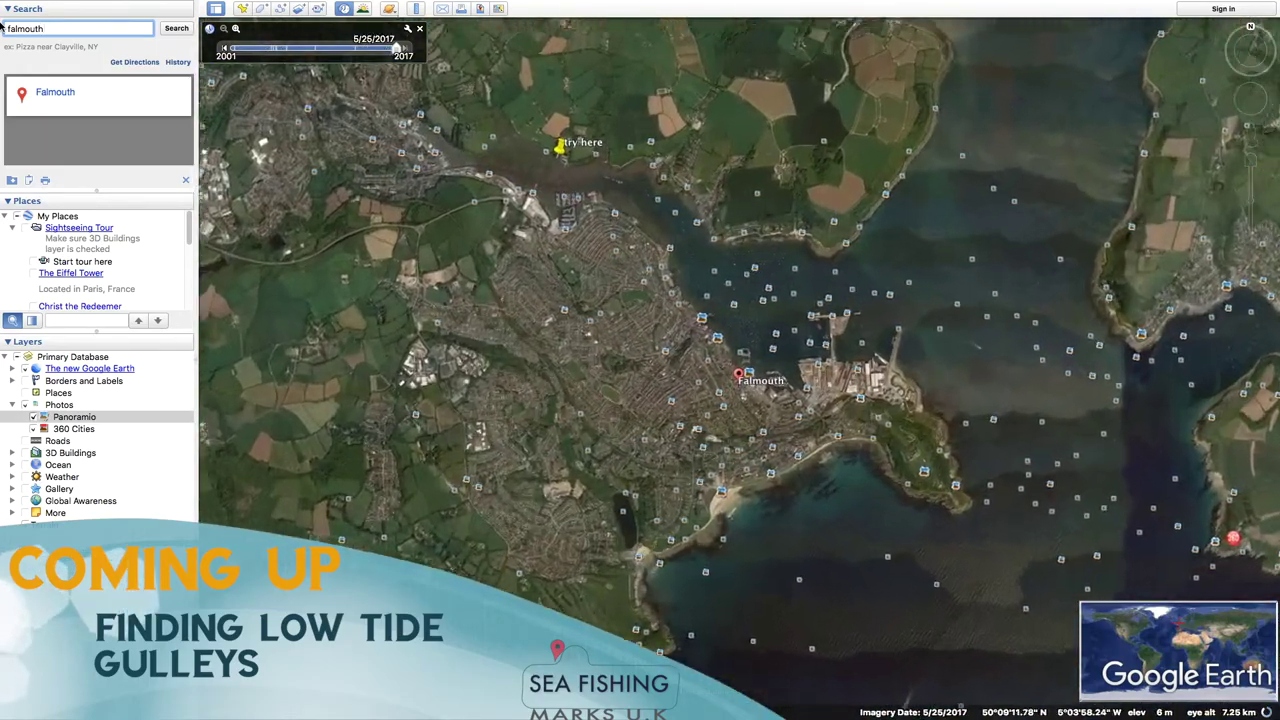
# - Locate the tidal mudflats north of Falmouth's marina, around the "try here" placemark
pyautogui.scroll(2, 557, 133)
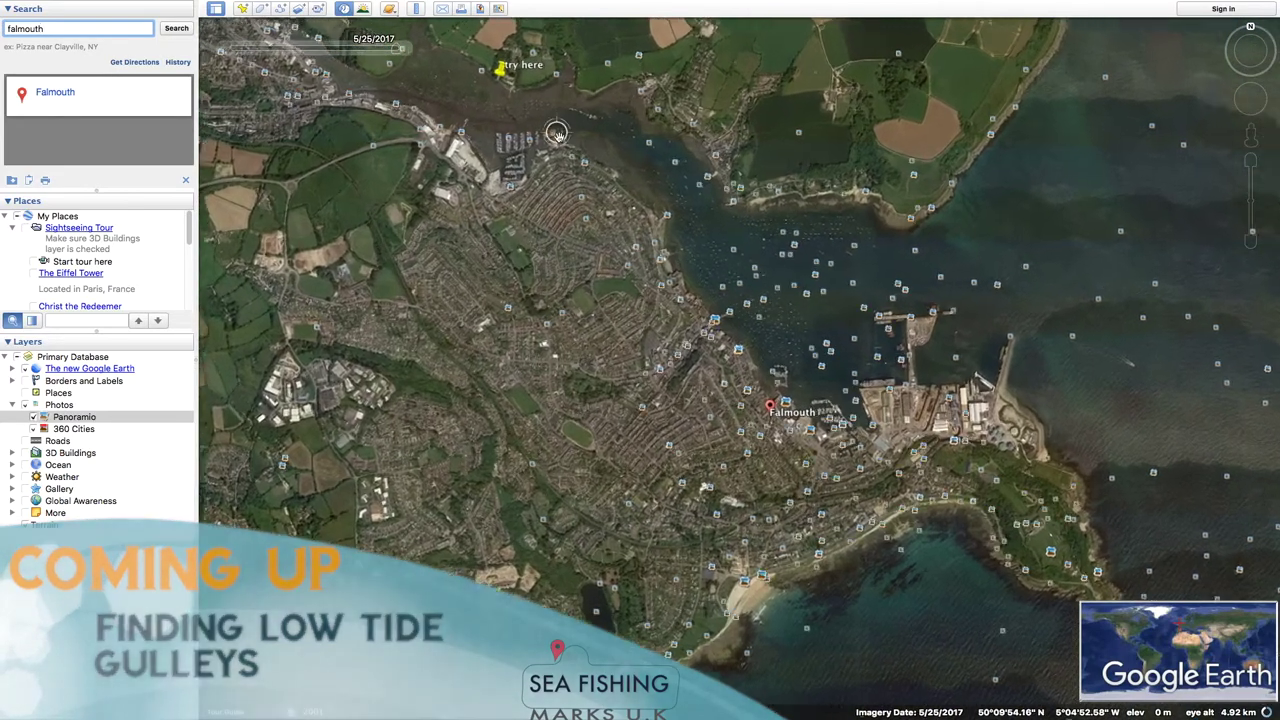
pyautogui.scroll(3, 557, 133)
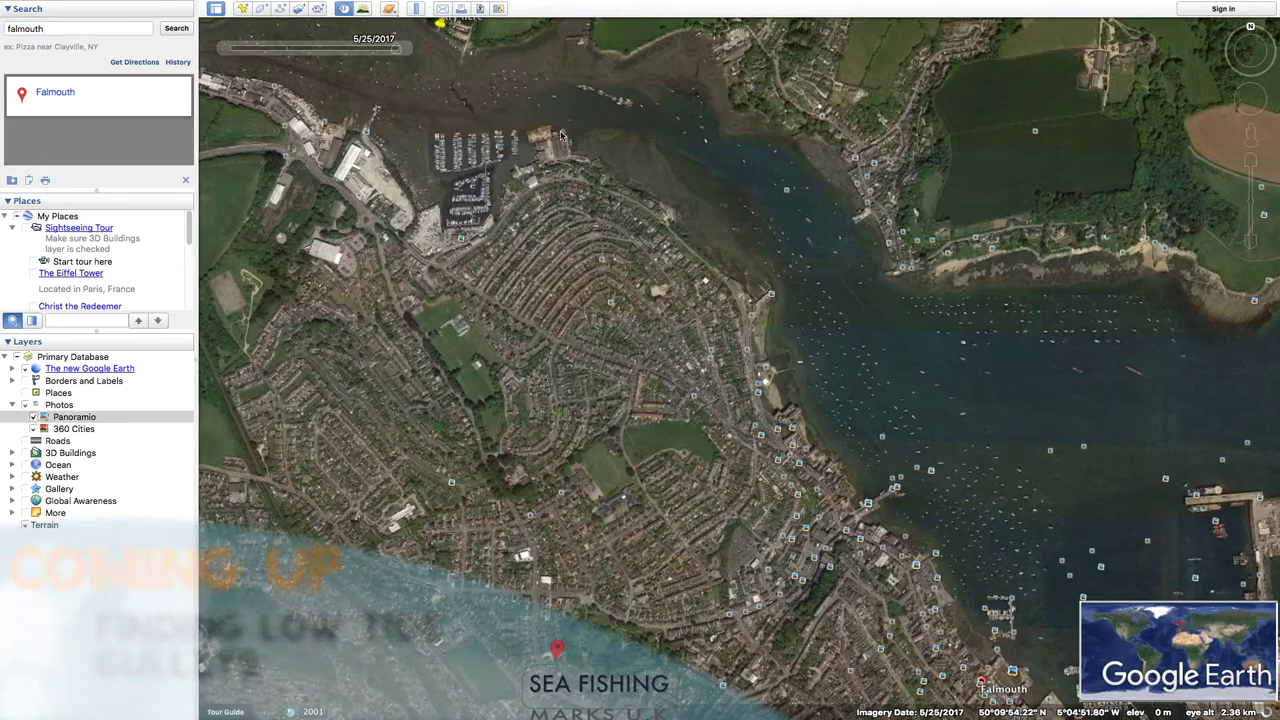
pyautogui.moveTo(561, 133); pyautogui.dragTo(601, 231)
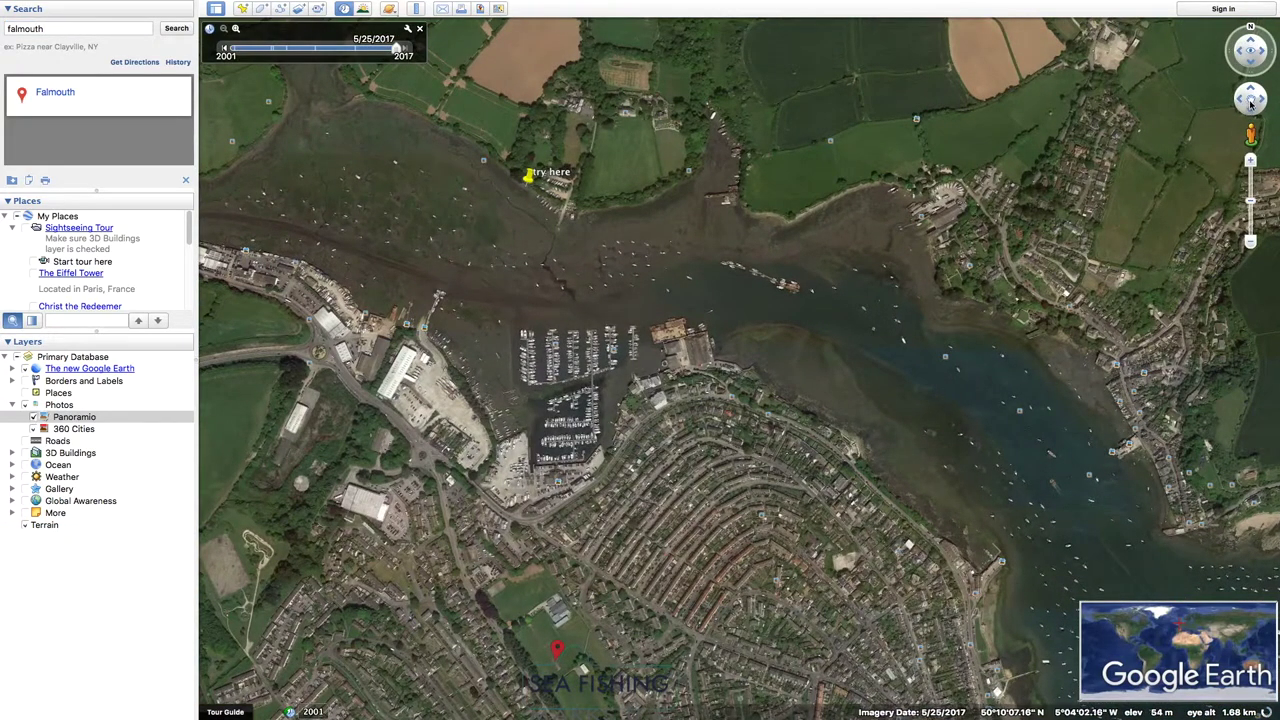
pyautogui.moveTo(1250, 201); pyautogui.dragTo(1248, 165)
pyautogui.moveTo(605, 225); pyautogui.dragTo(660, 463)
pyautogui.scroll(2, 483, 409)
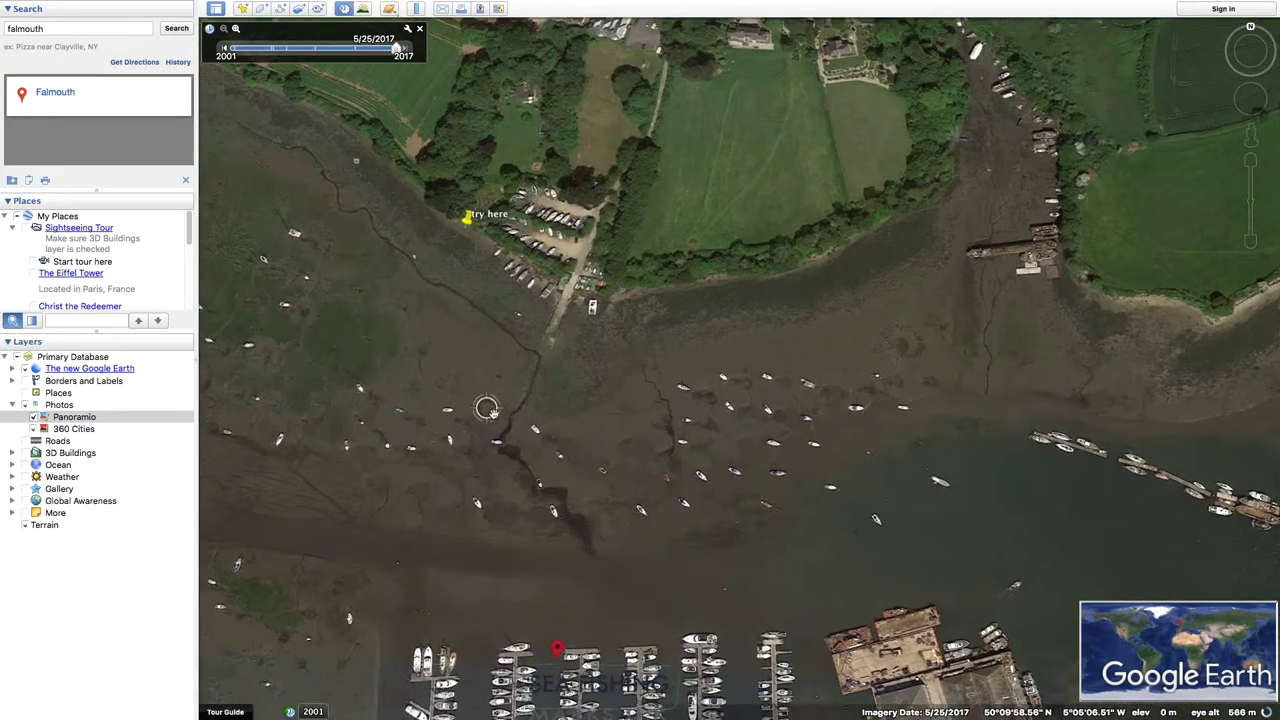
# - Trace the low-tide gulley across the mud, from its upper reach past the boatyard slipway towards the main channel
pyautogui.moveTo(529, 345); pyautogui.dragTo(687, 436)
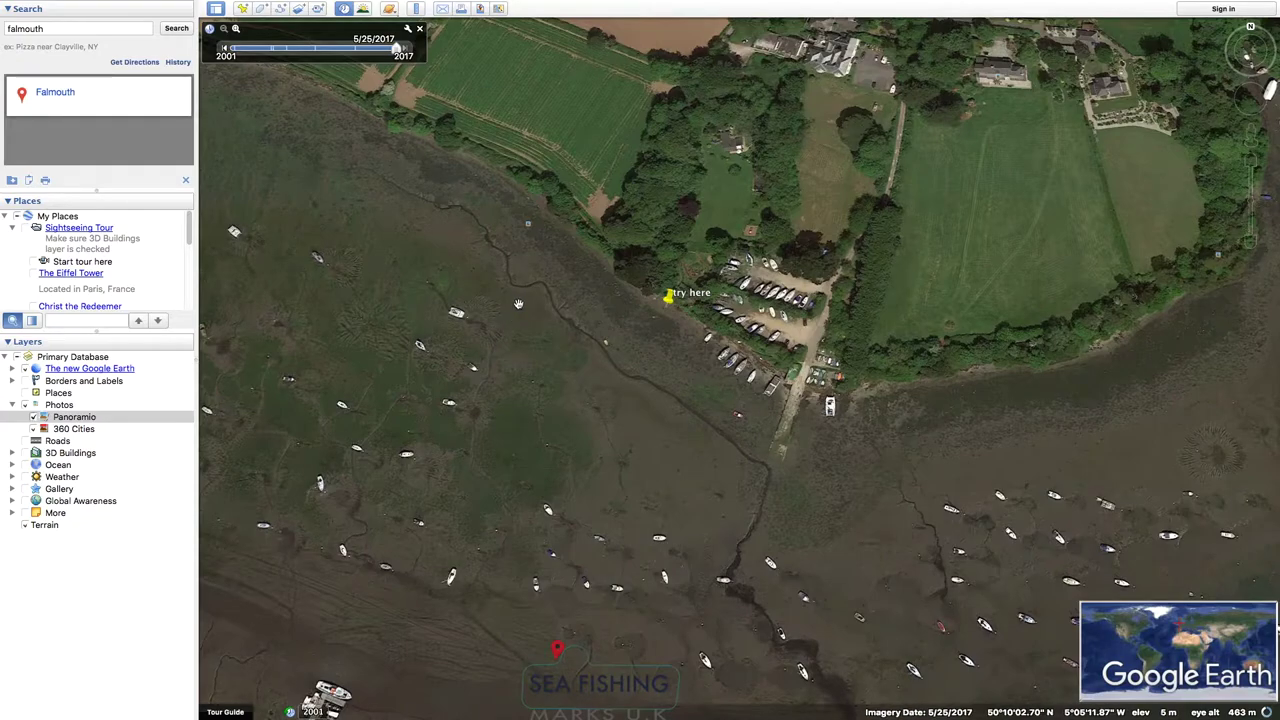
pyautogui.scroll(2, 518, 298)
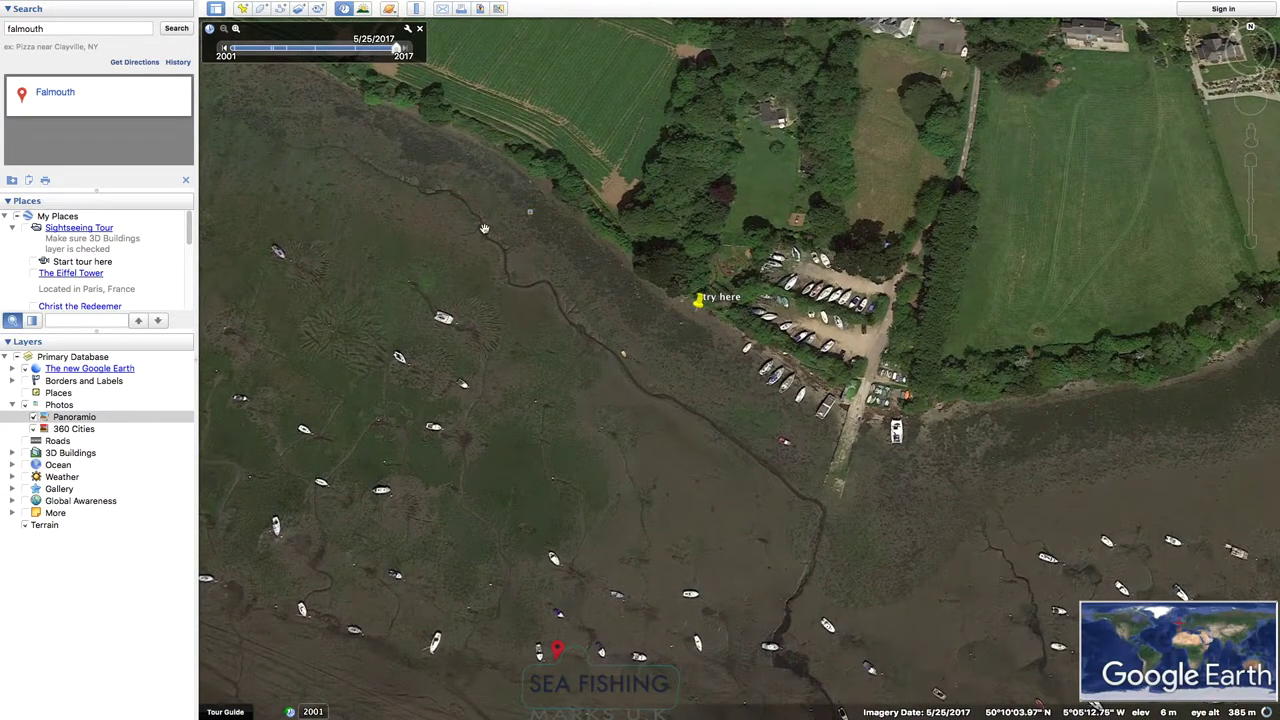
pyautogui.moveTo(673, 393); pyautogui.dragTo(453, 251)
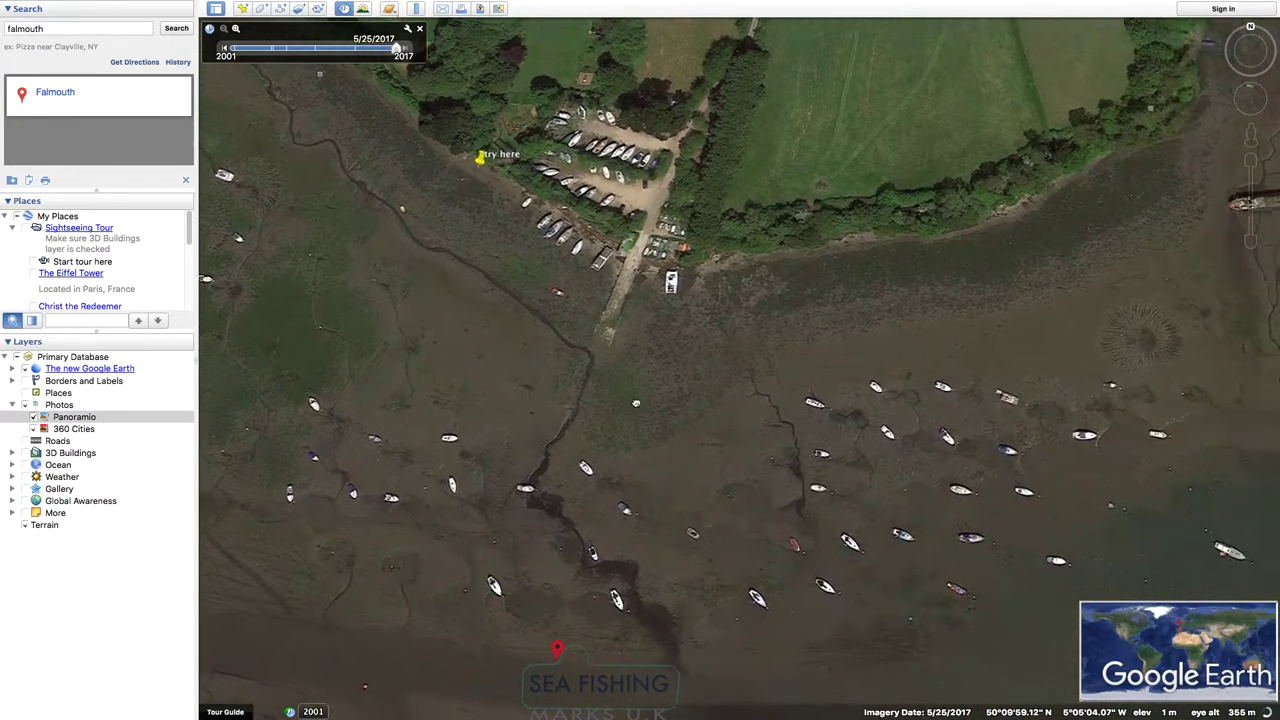
pyautogui.moveTo(636, 403); pyautogui.dragTo(607, 405)
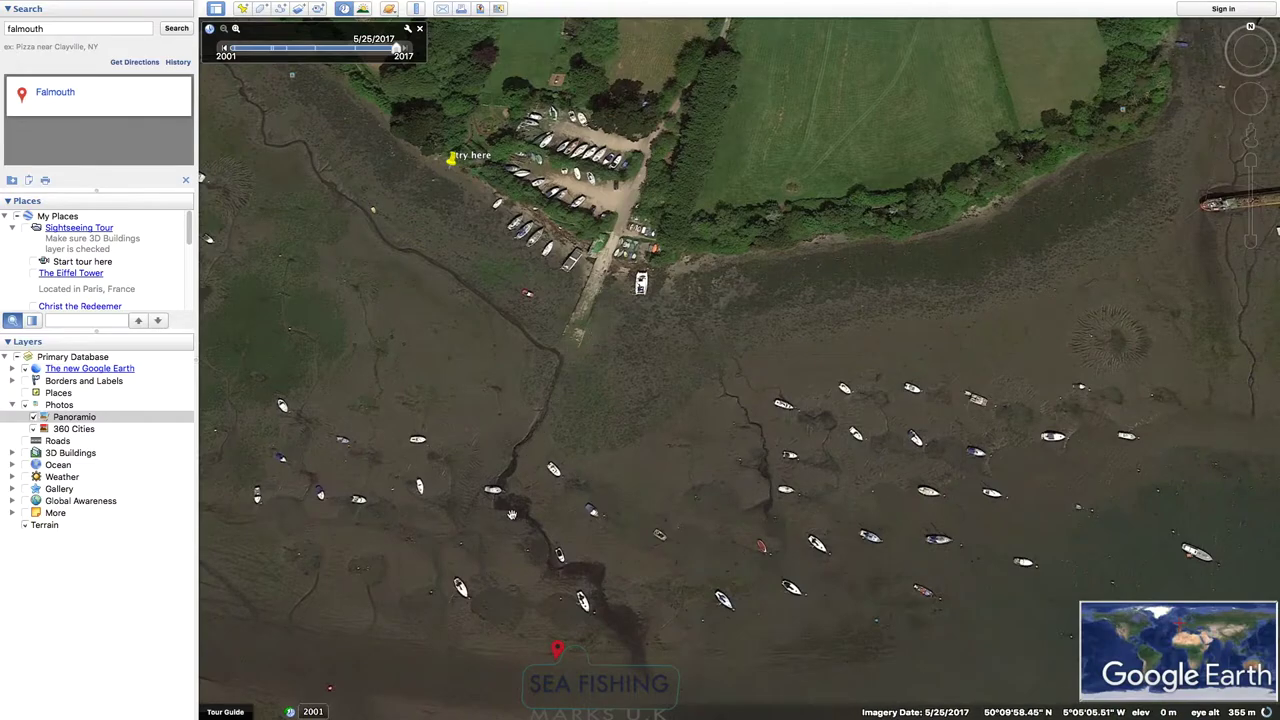
# - Measure the path length in meters from the boatyard slipway to the bend of the nearby gulley
pyautogui.click(416, 8)
pyautogui.click(594, 286)
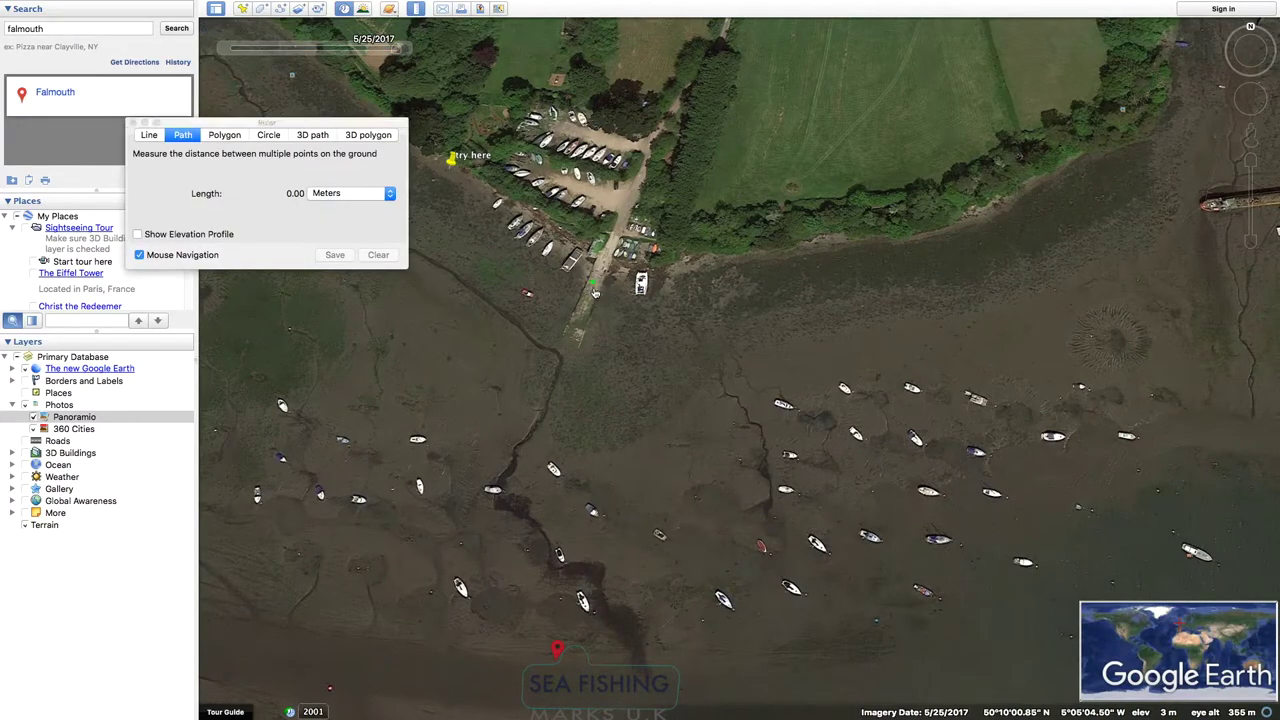
pyautogui.click(558, 352)
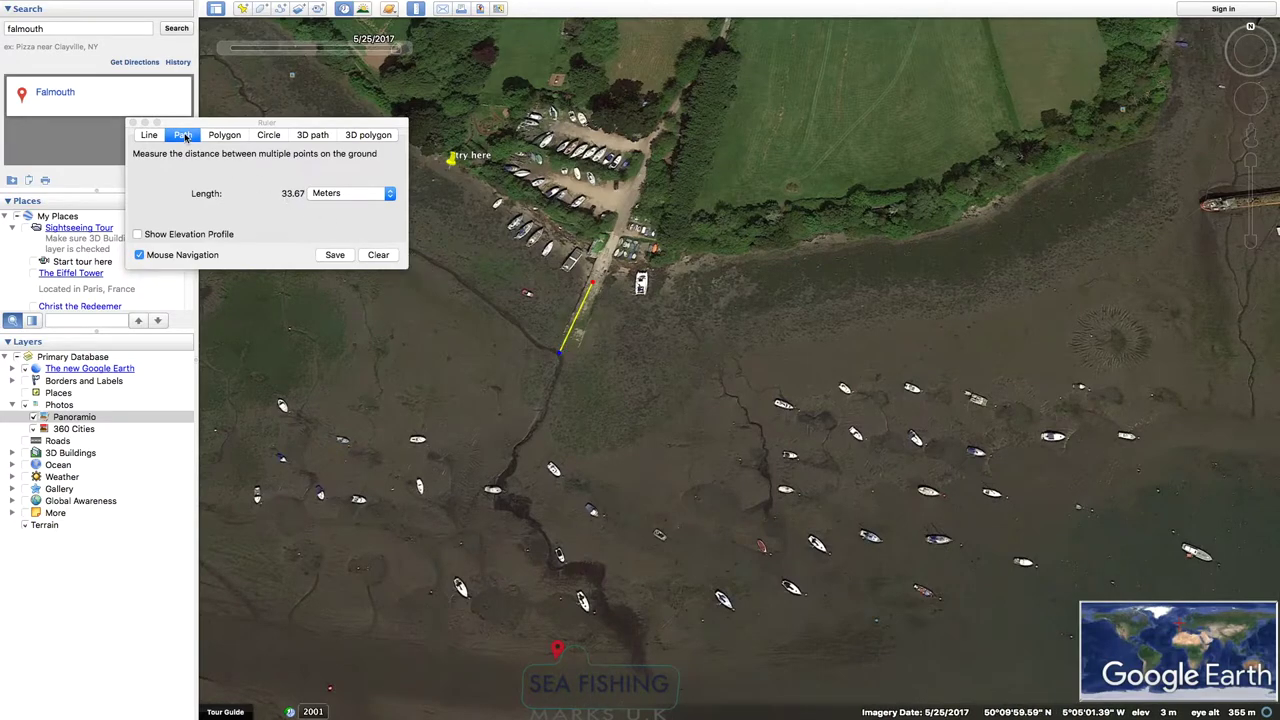
# - Measure a straight line from the slipway south to the wide lower part of the gulley, and close the ruler
pyautogui.click(148, 136)
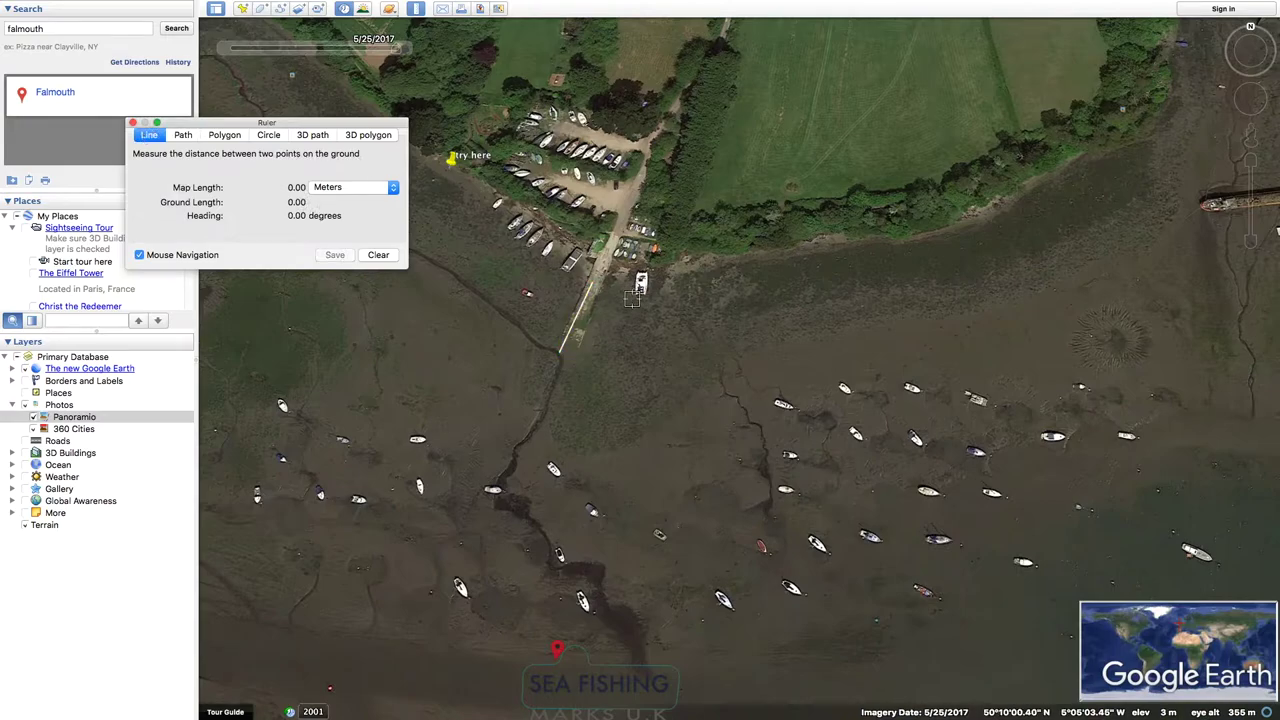
pyautogui.click(591, 283)
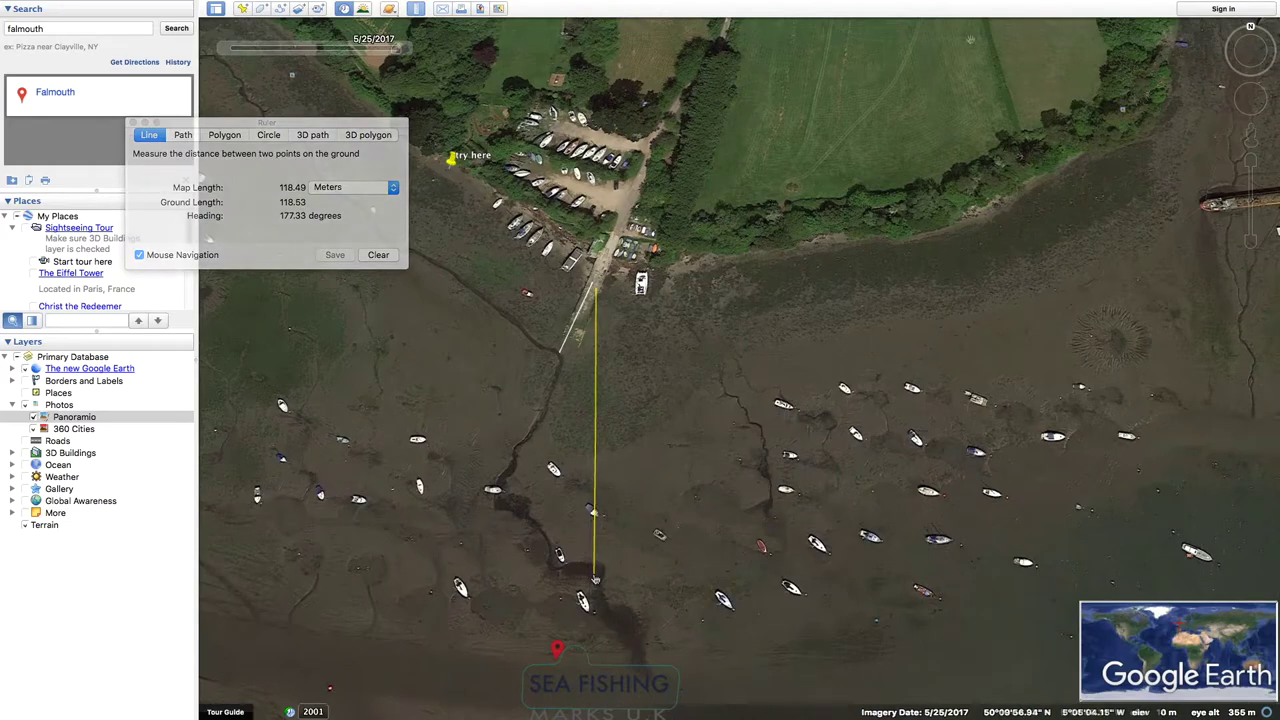
pyautogui.click(416, 8)
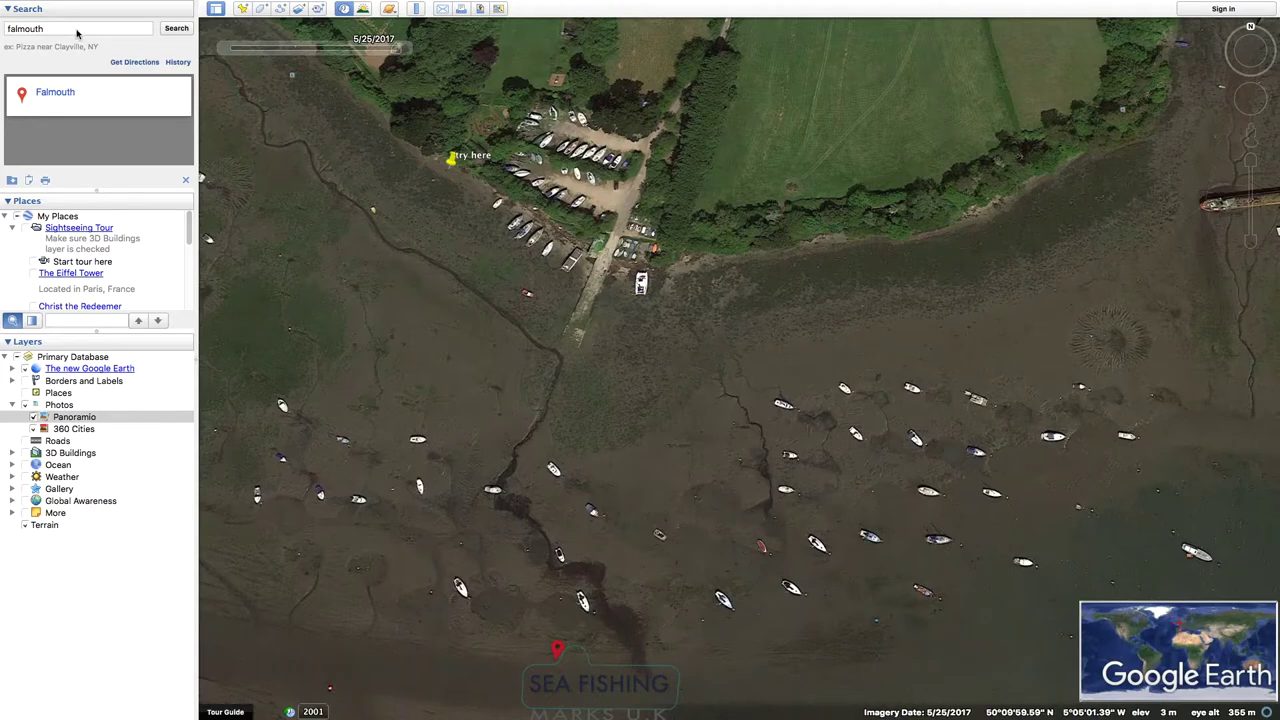
# - Clear the previous place name from the search field and dismiss the suggestions
pyautogui.click(3, 31)
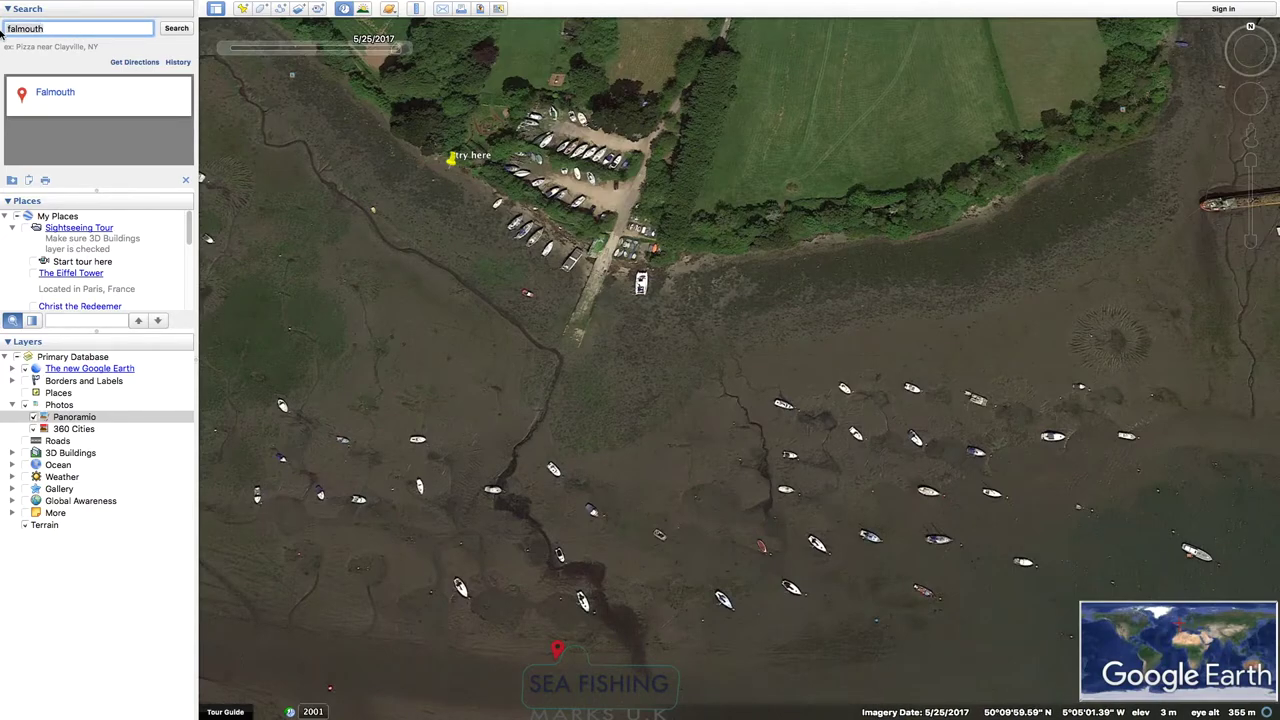
pyautogui.click(4, 31)
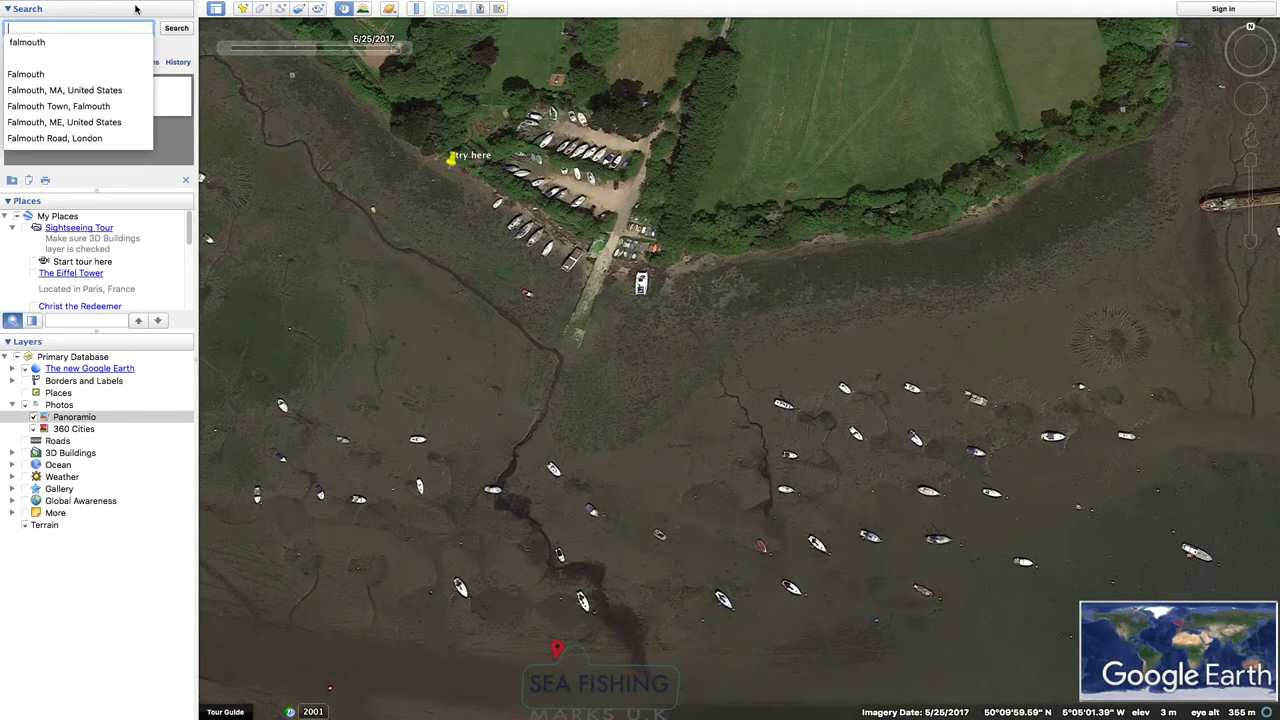
pyautogui.press('Escape')
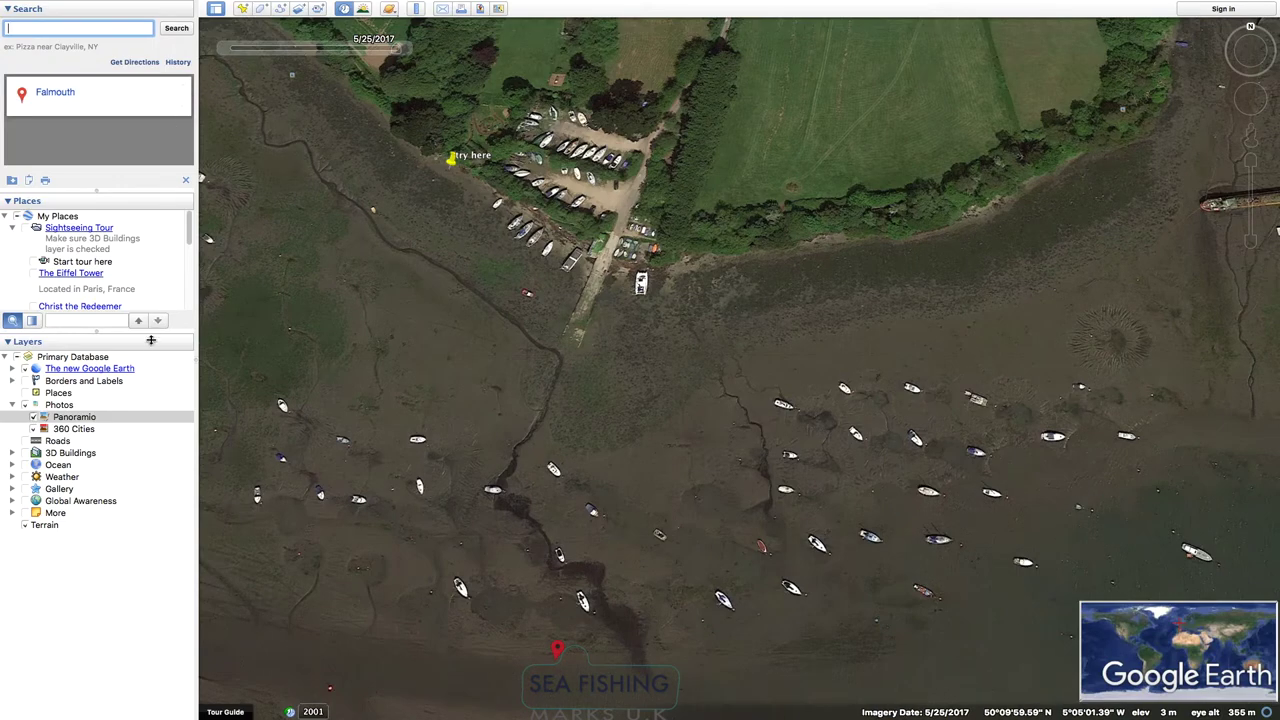